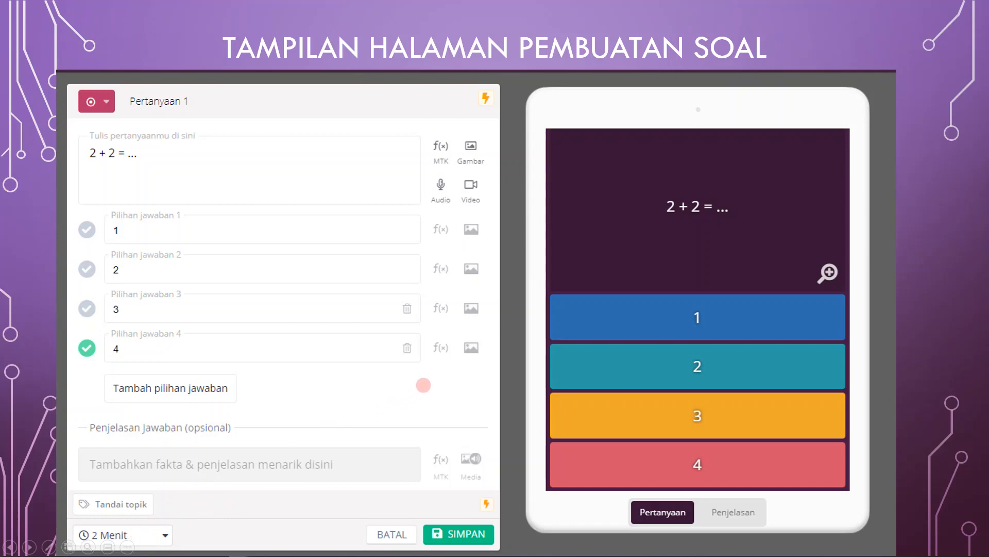
pyautogui.click(486, 470)
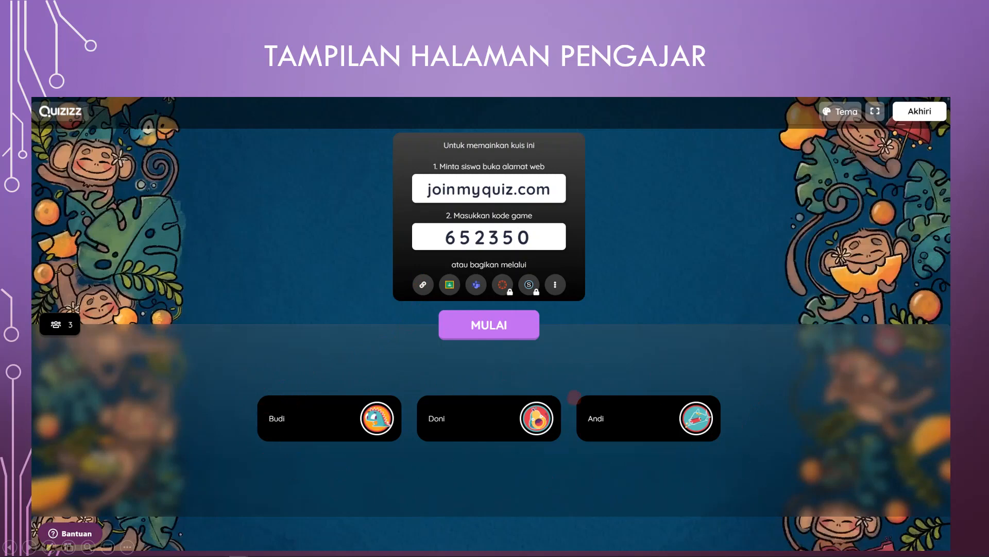
pyautogui.press('Right')
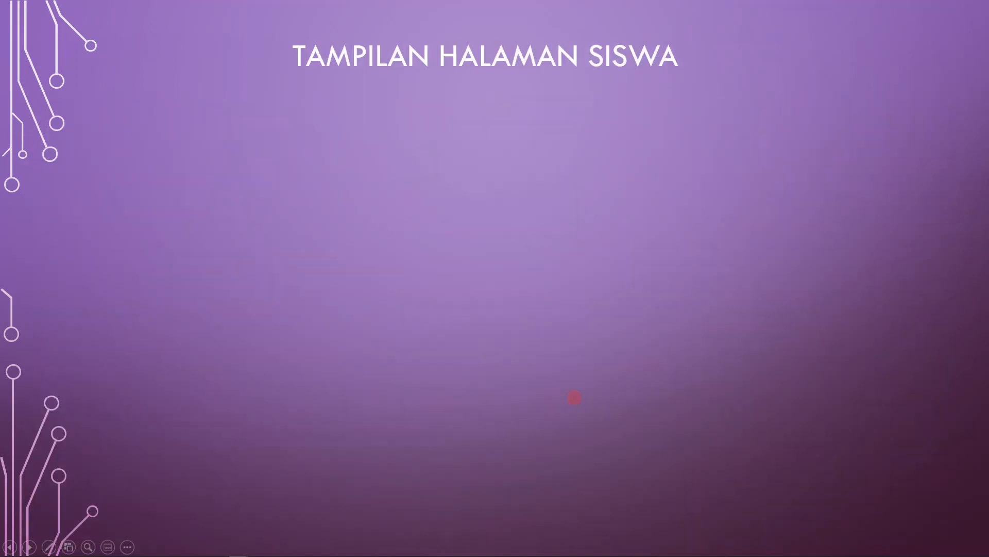
pyautogui.press('Right')
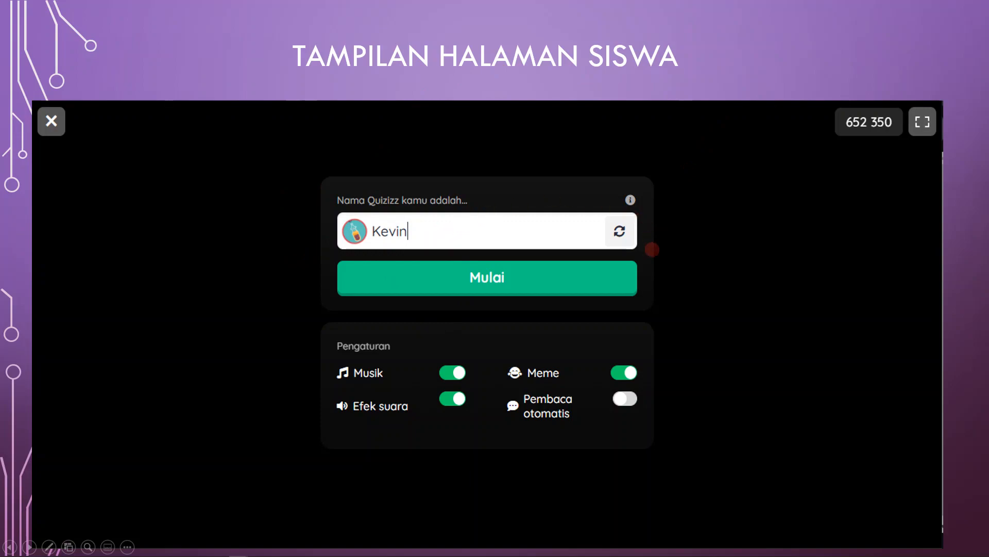
pyautogui.press('Right')
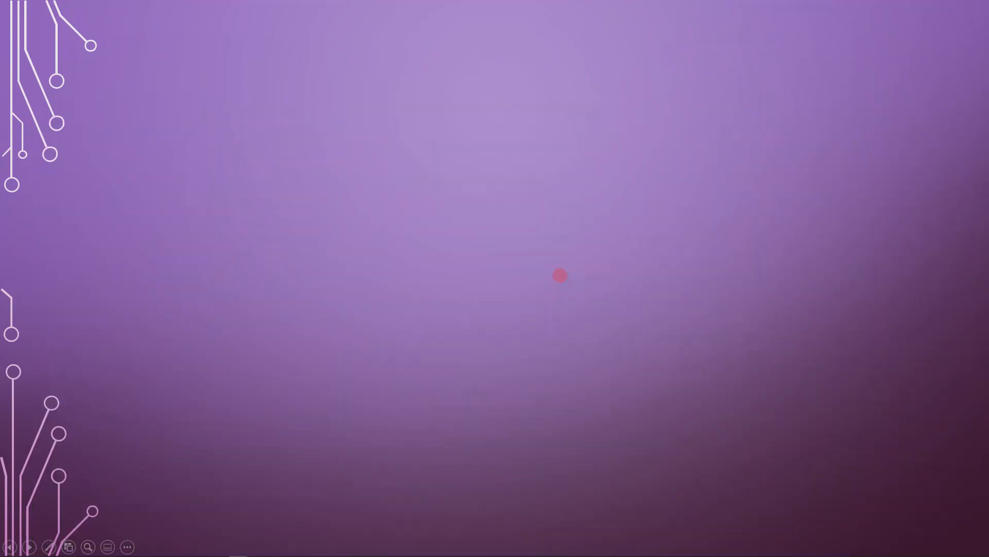
pyautogui.press('Right')
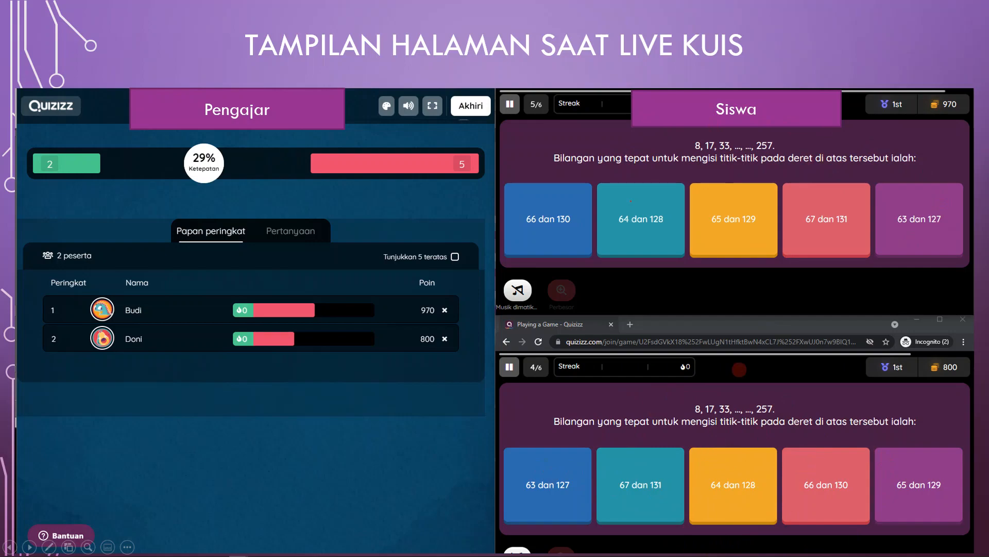
pyautogui.press('Right')
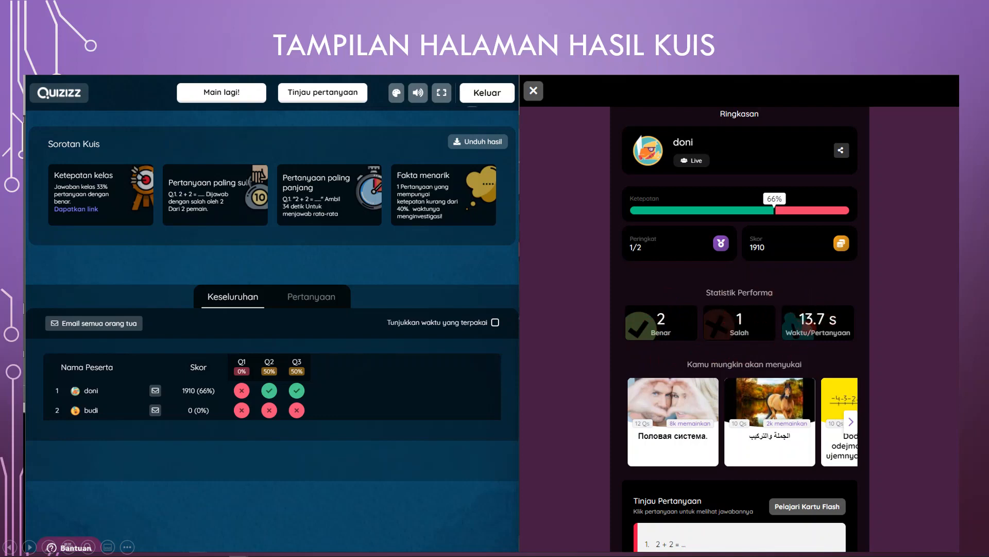
pyautogui.press('Right')
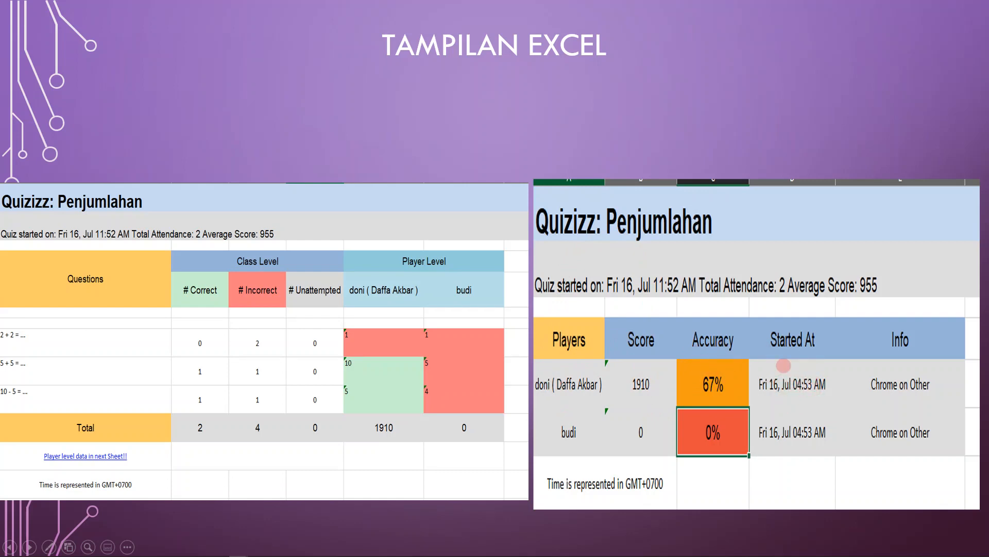
pyautogui.press('Right')
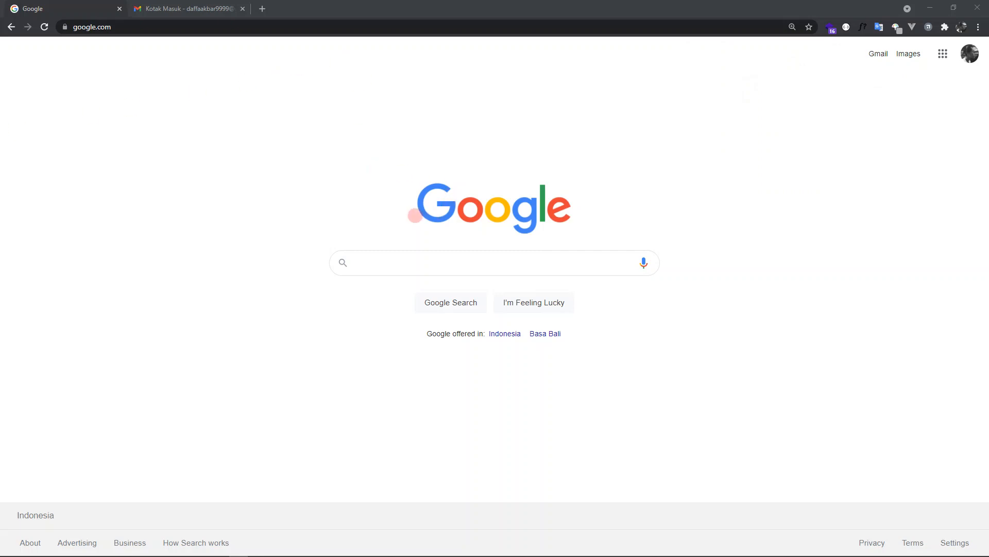
# - Search Google for quizizz and open the official Quizizz website
pyautogui.click(439, 262)
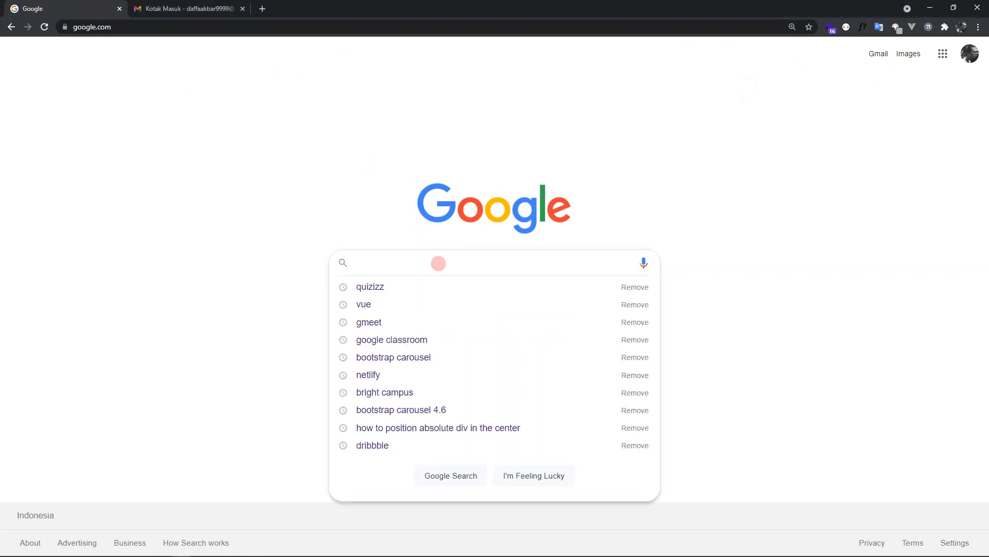
pyautogui.write('qui')
pyautogui.press('Down')
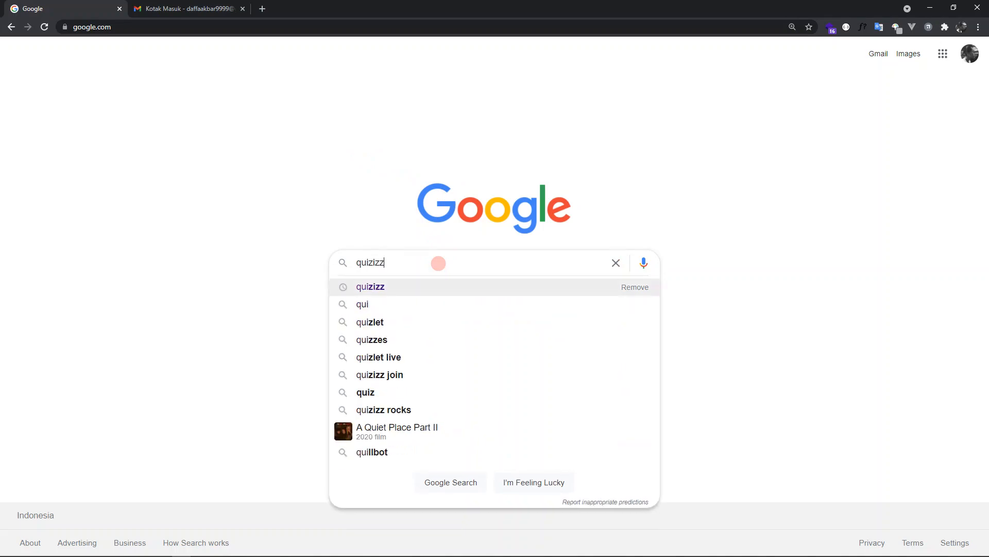
pyautogui.press('Return')
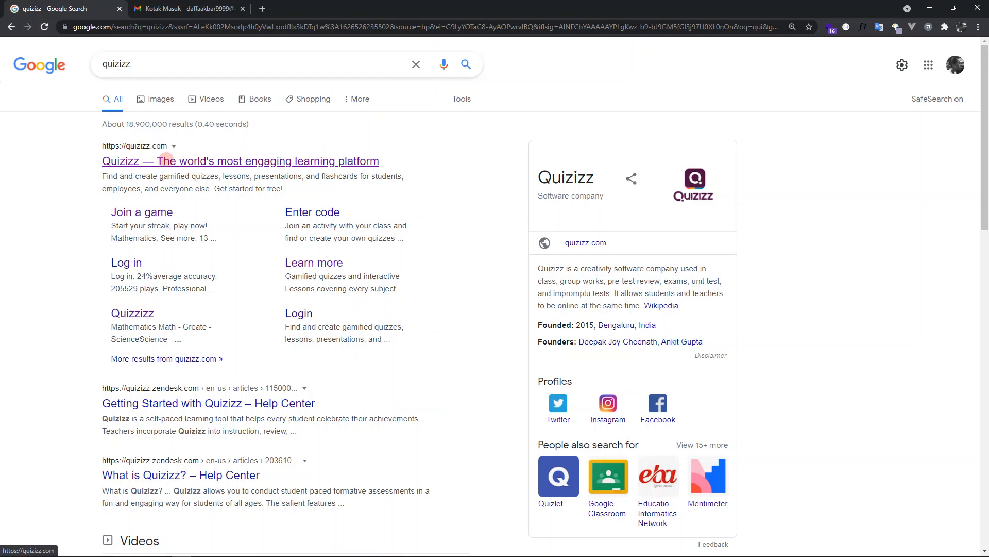
pyautogui.click(166, 159)
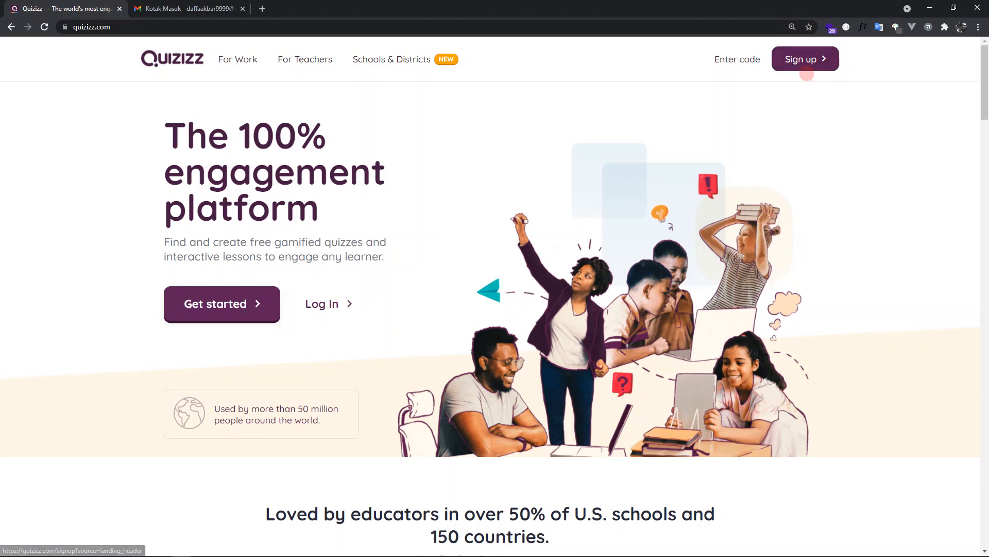
# - Sign up for a Quizizz account by continuing with an existing Google account
pyautogui.hotkey('ctrl', '+')
pyautogui.hotkey('ctrl', '+')
pyautogui.click(839, 66)
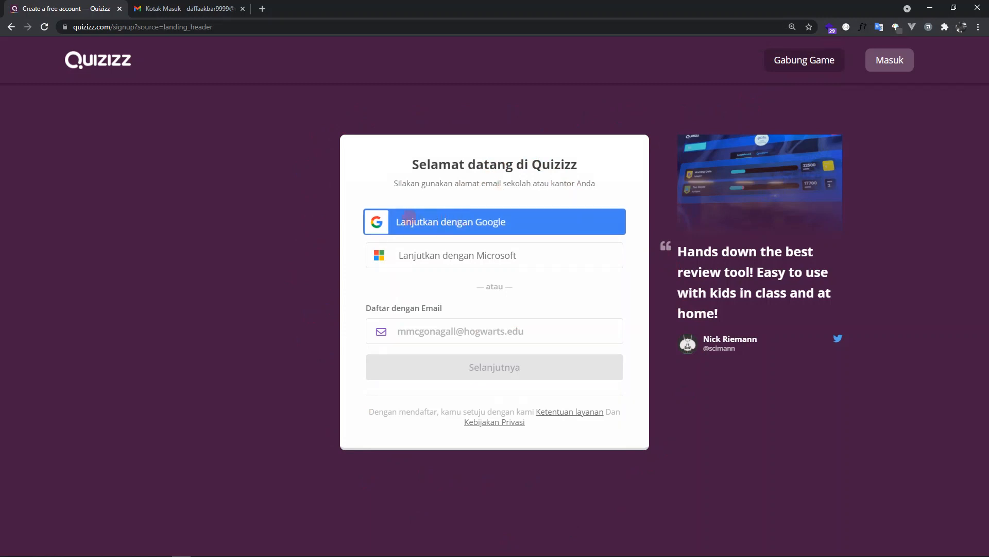
pyautogui.click(485, 222)
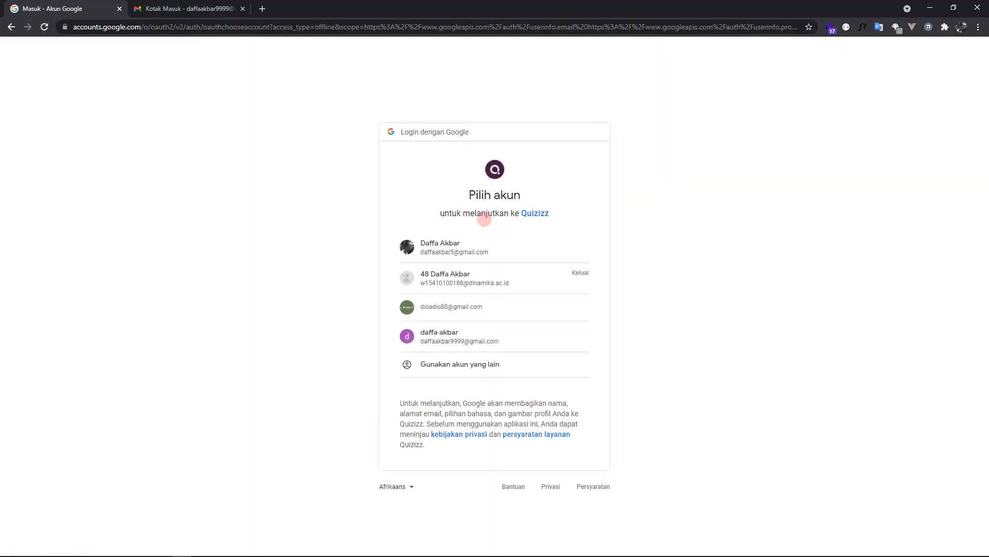
pyautogui.click(488, 341)
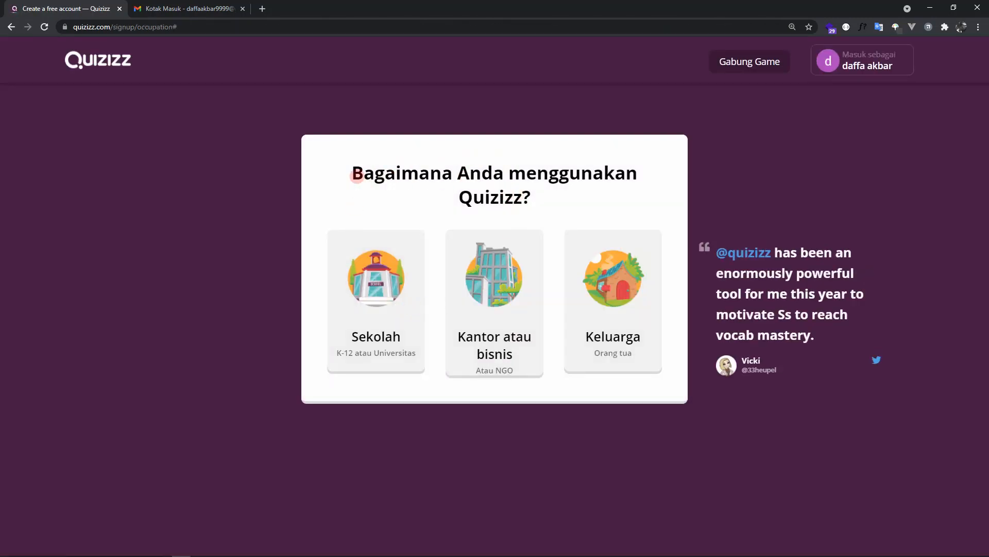
# - Set the account's usage to Sekolah and its role to Guru
pyautogui.moveTo(362, 173); pyautogui.dragTo(528, 199)
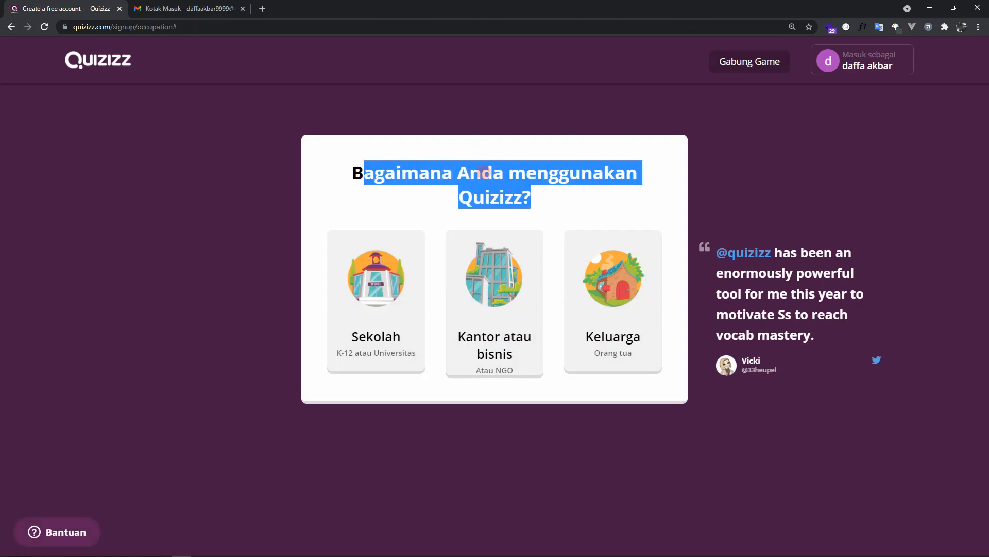
pyautogui.click(447, 163)
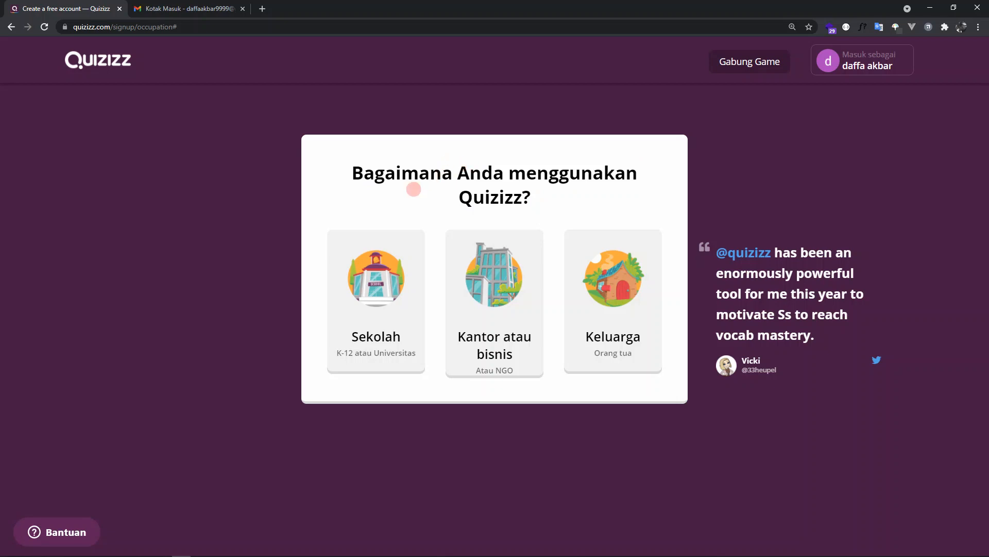
pyautogui.click(383, 317)
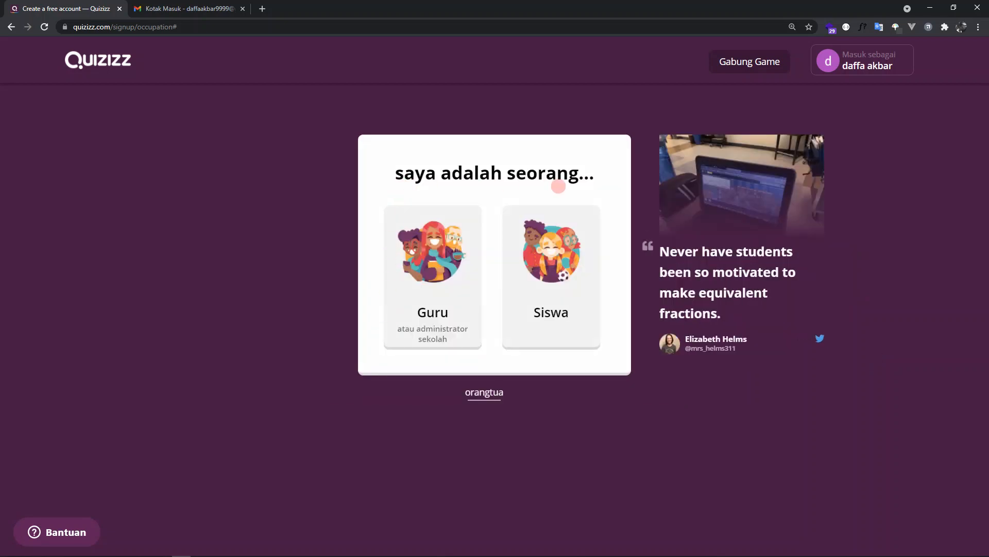
pyautogui.click(411, 301)
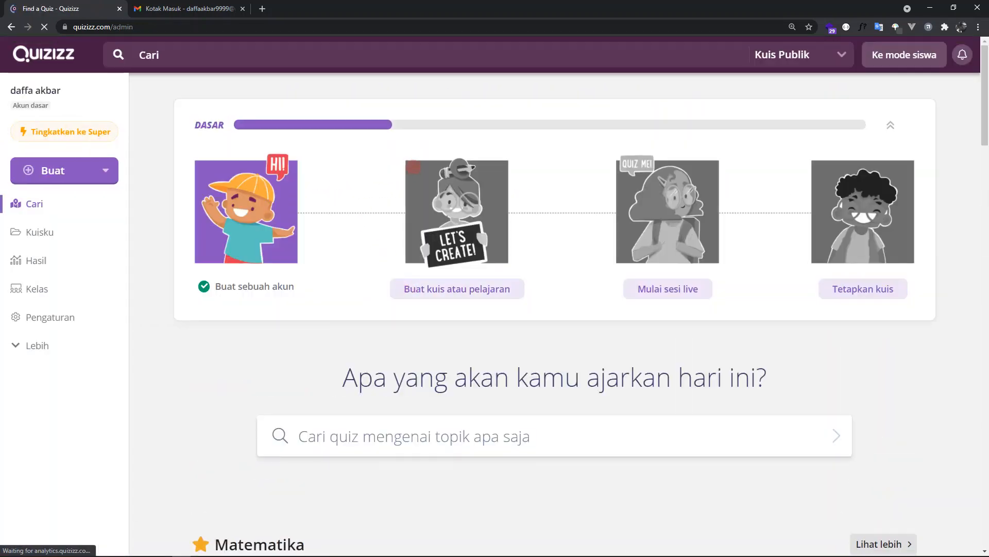
# - Create a new quiz named Penjumlahan with Matematika as its subject
pyautogui.scroll(-3, 406, 170)
pyautogui.scroll(3, 409, 191)
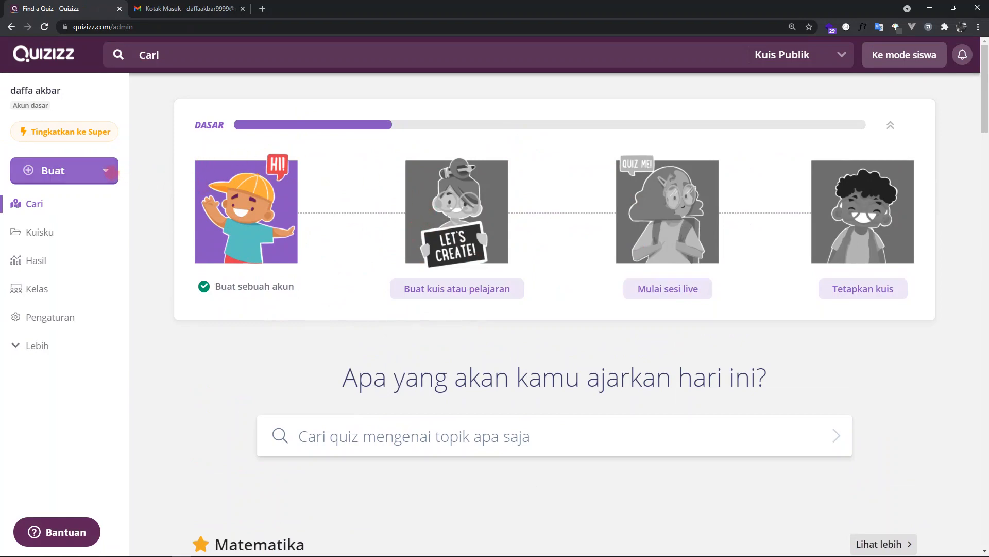
pyautogui.click(105, 171)
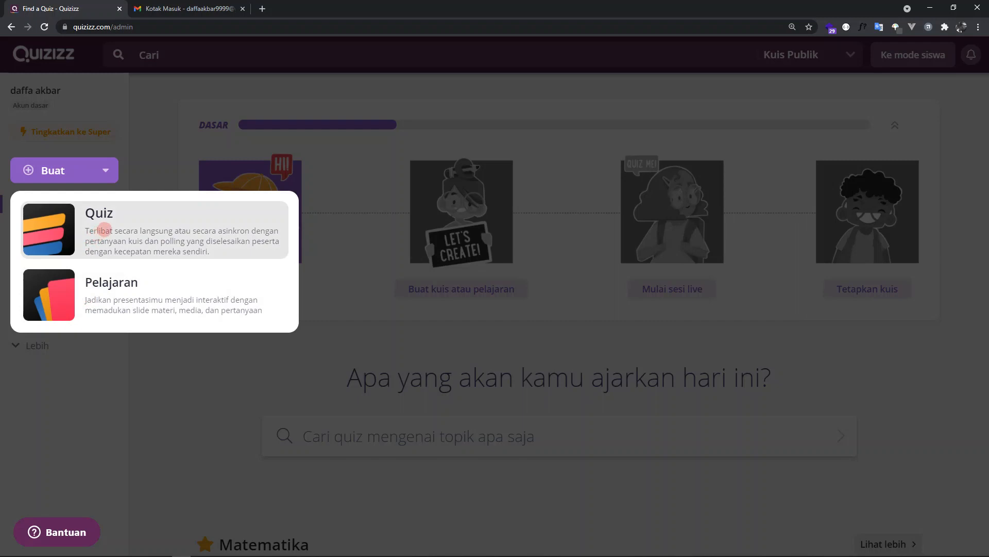
pyautogui.click(104, 228)
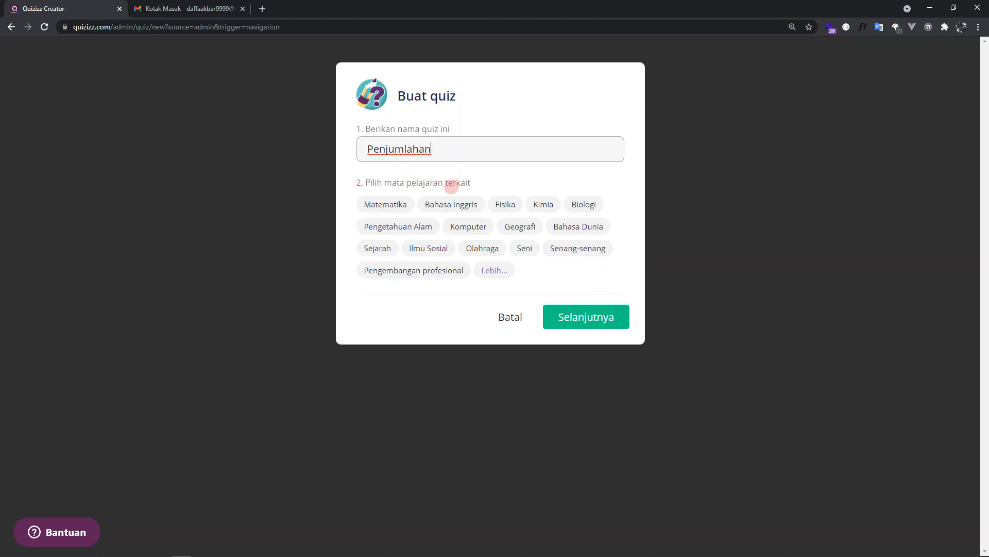
pyautogui.click(388, 202)
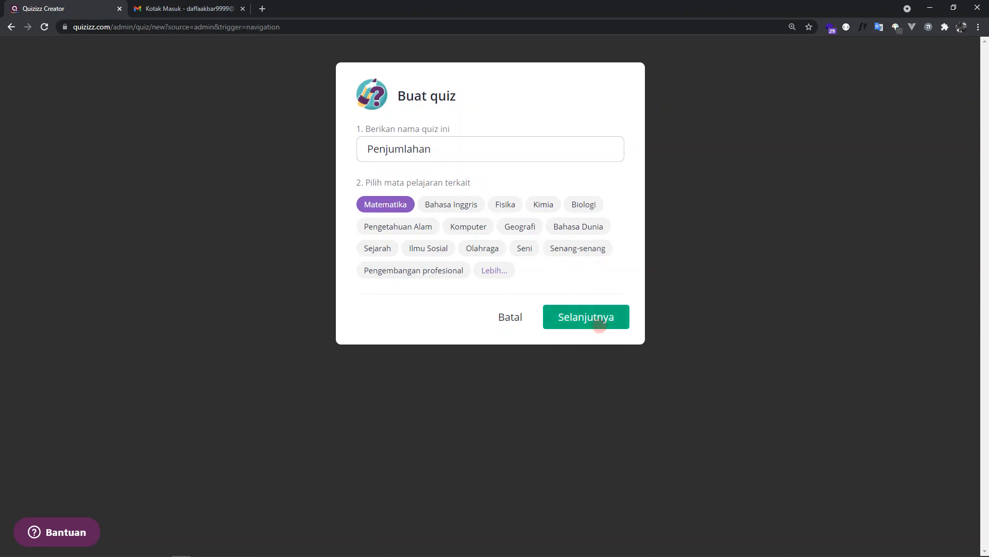
pyautogui.click(601, 319)
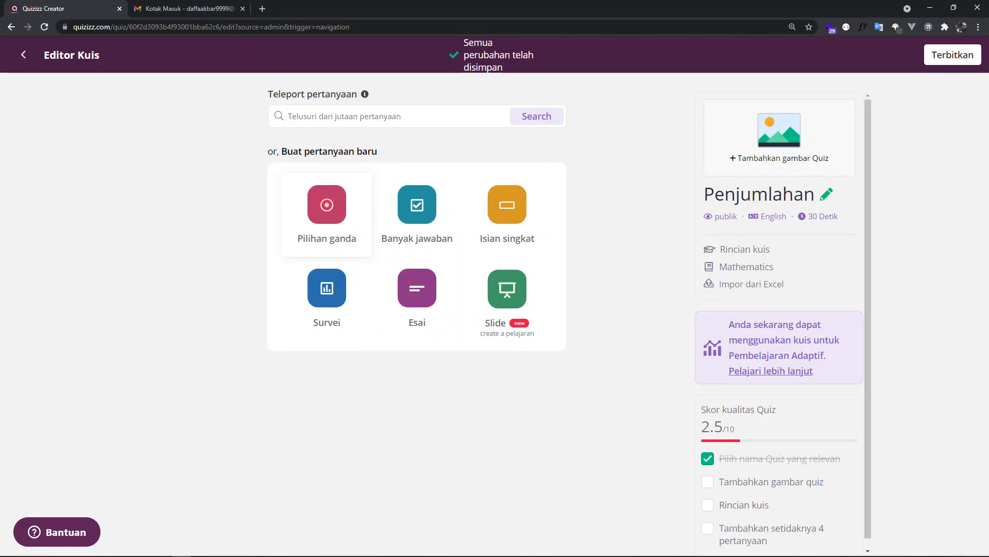
# - Add a Pilihan ganda question with the text "2 + 2 = ..."
pyautogui.click(327, 205)
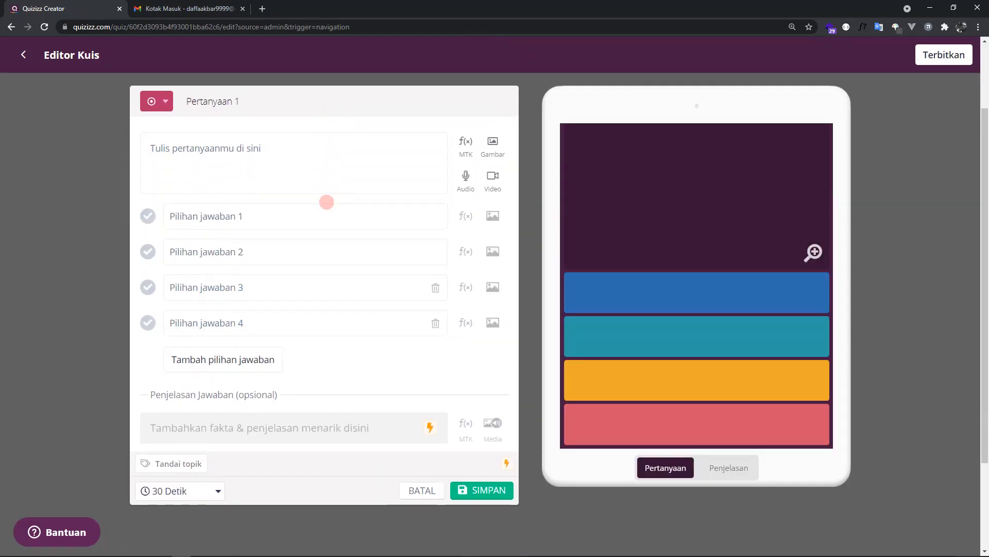
pyautogui.click(266, 150)
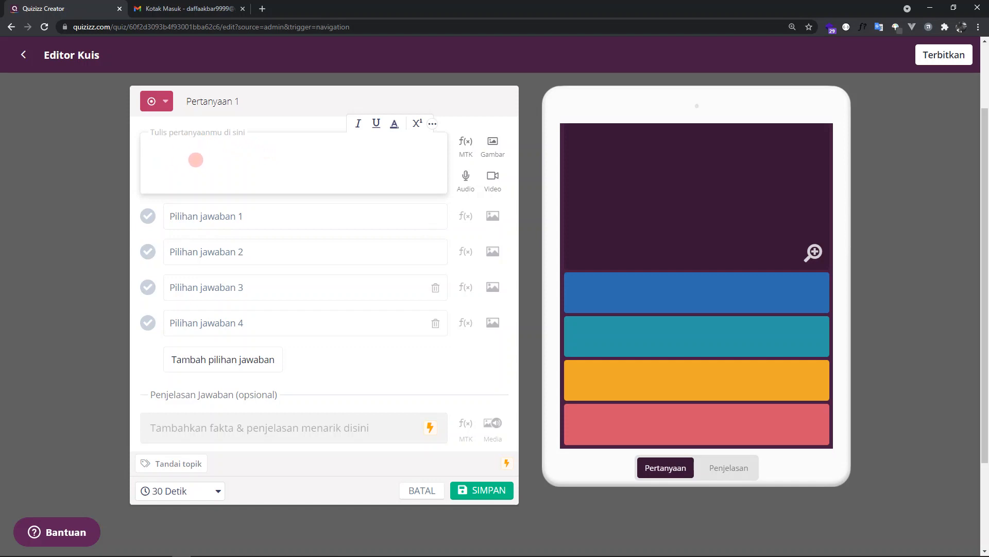
pyautogui.write('2 = 2')
pyautogui.press('BackSpace')
pyautogui.write('2 = ...')
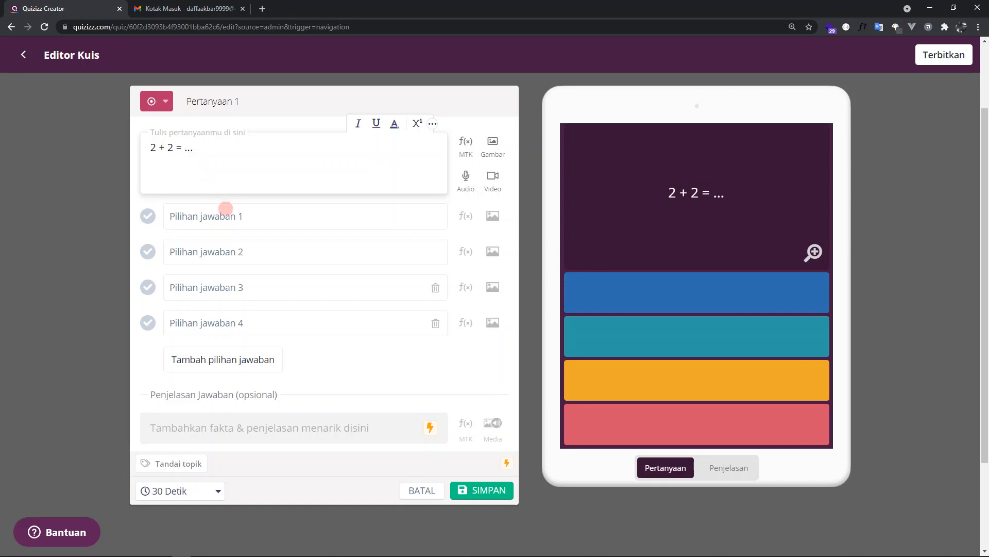
# - Fill in the four answer options as 1, 2, 3 and 4, with 4 marked as the correct answer
pyautogui.click(227, 214)
pyautogui.write('1')
pyautogui.click(246, 256)
pyautogui.write('2')
pyautogui.click(226, 289)
pyautogui.write('3')
pyautogui.click(239, 321)
pyautogui.write('4')
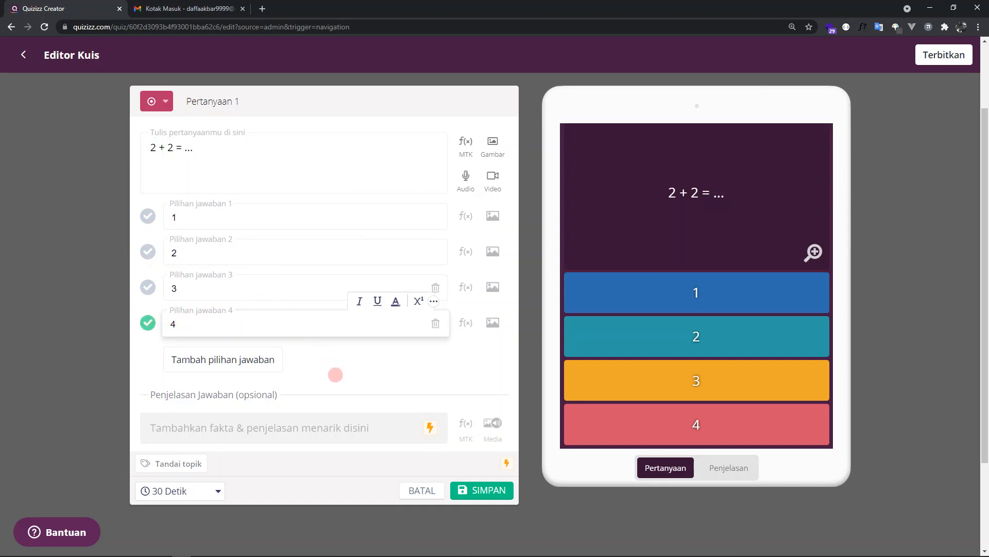
pyautogui.click(344, 369)
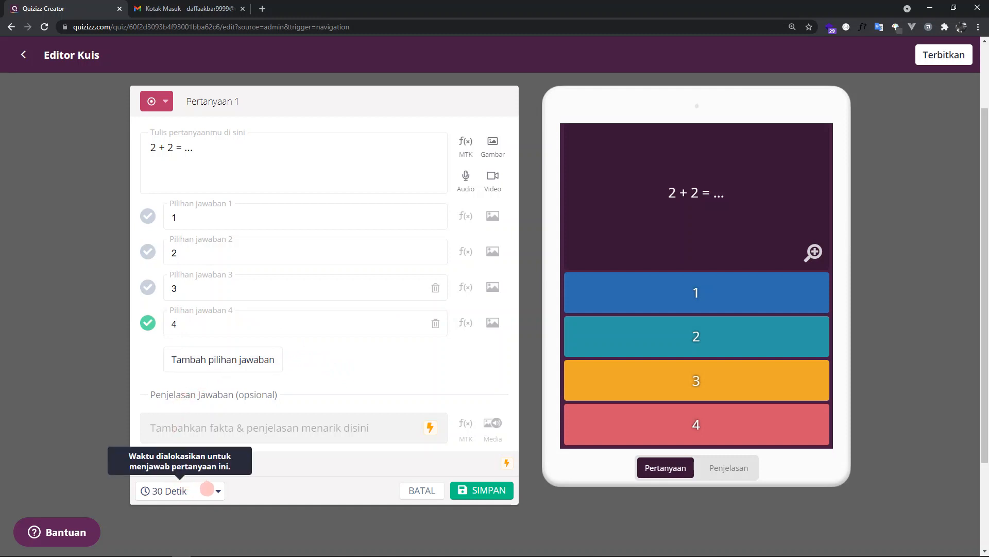
# - Set the question's time limit to 2 Menit and save the question
pyautogui.click(206, 488)
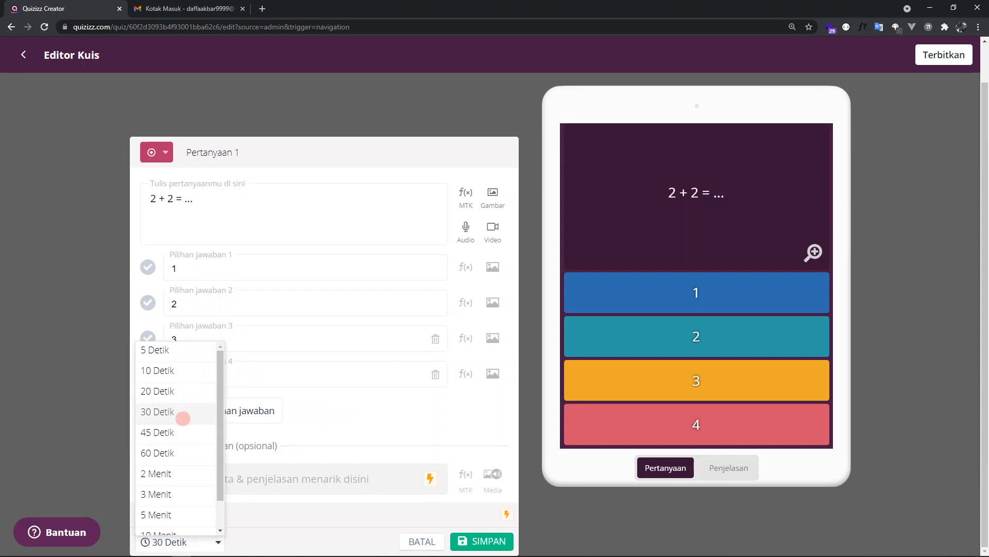
pyautogui.scroll(-1, 183, 414)
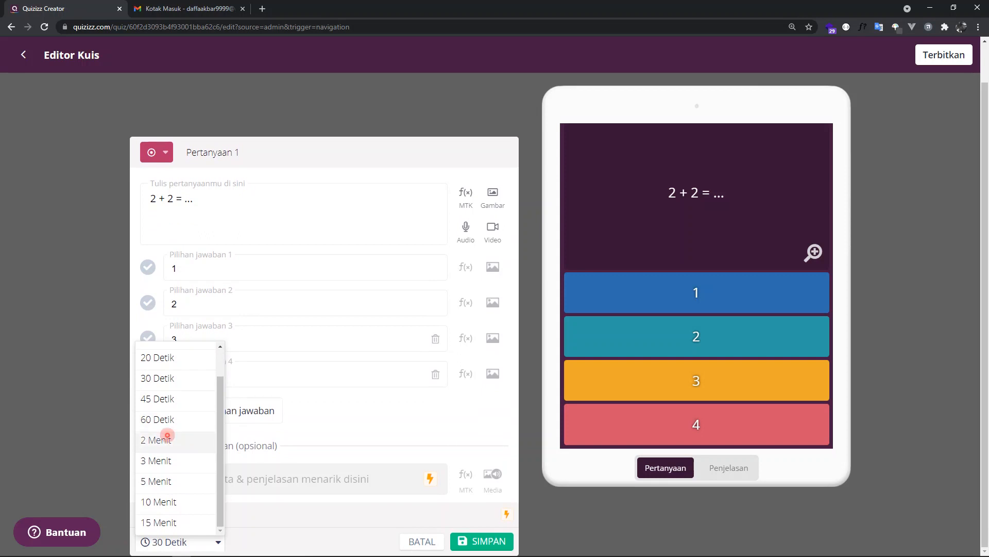
pyautogui.click(168, 439)
pyautogui.scroll(-1, 297, 495)
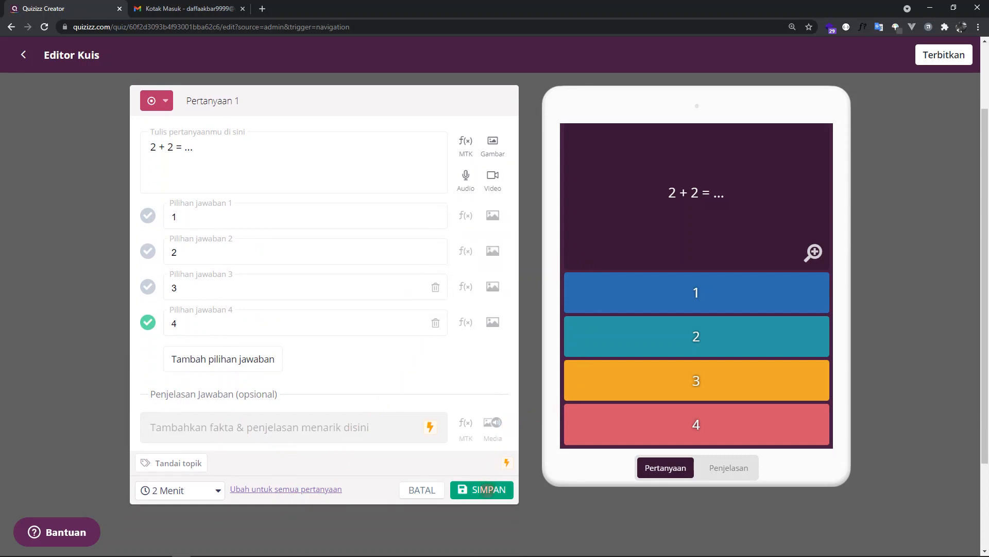
pyautogui.click(487, 490)
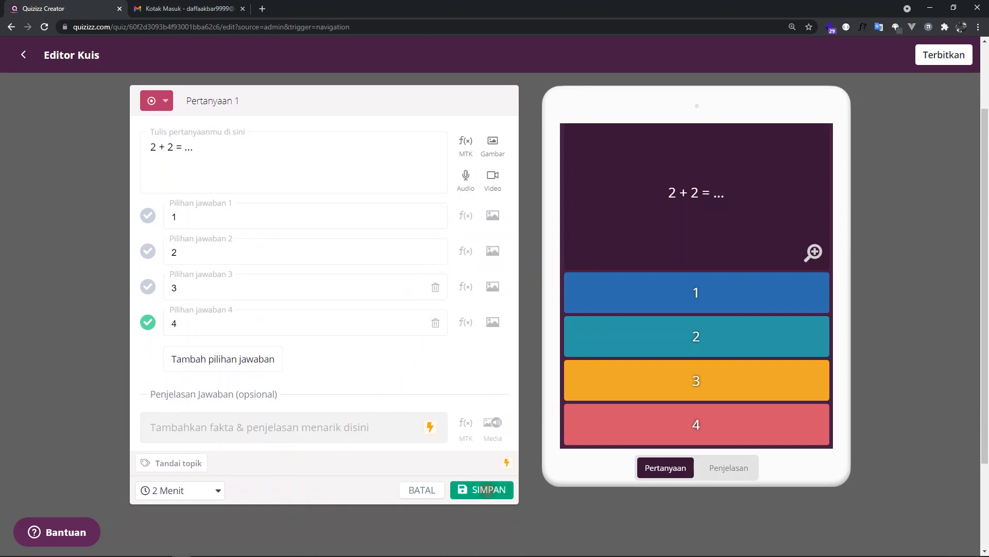
pyautogui.click(487, 490)
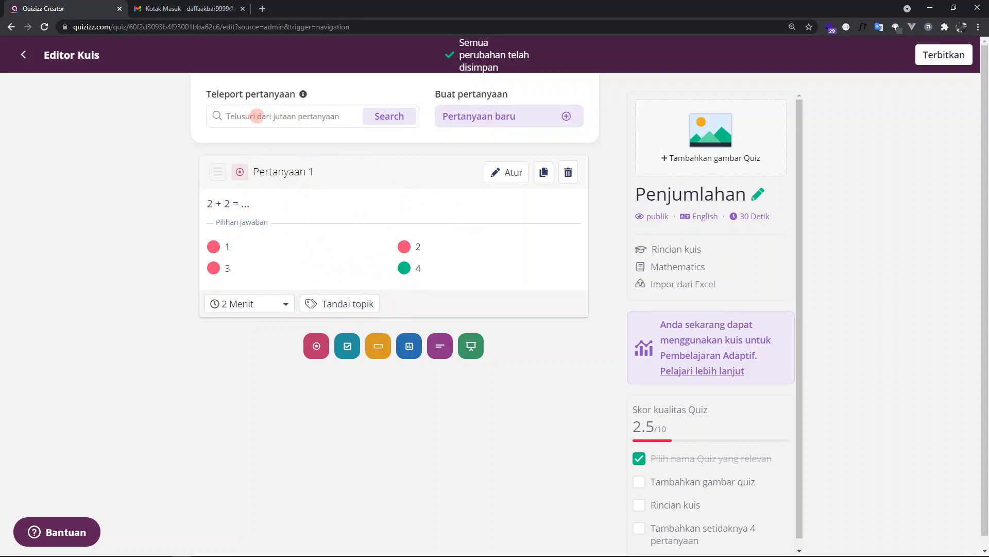
# - Search the question library for "Penjumlahan" and add the question "Hitunglah hasil dari 3 + 4" from the first 10-question quiz
pyautogui.click(252, 116)
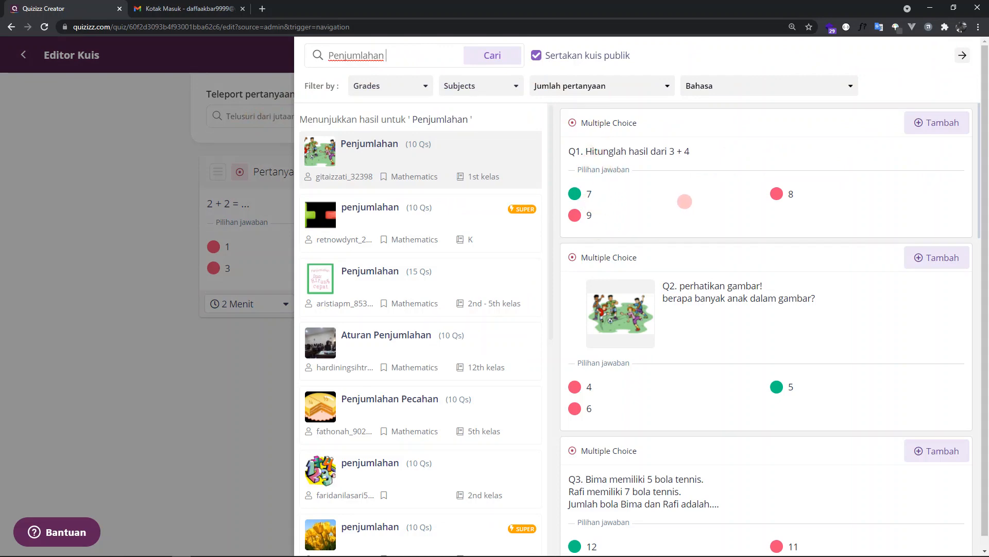
pyautogui.scroll(-2, 681, 206)
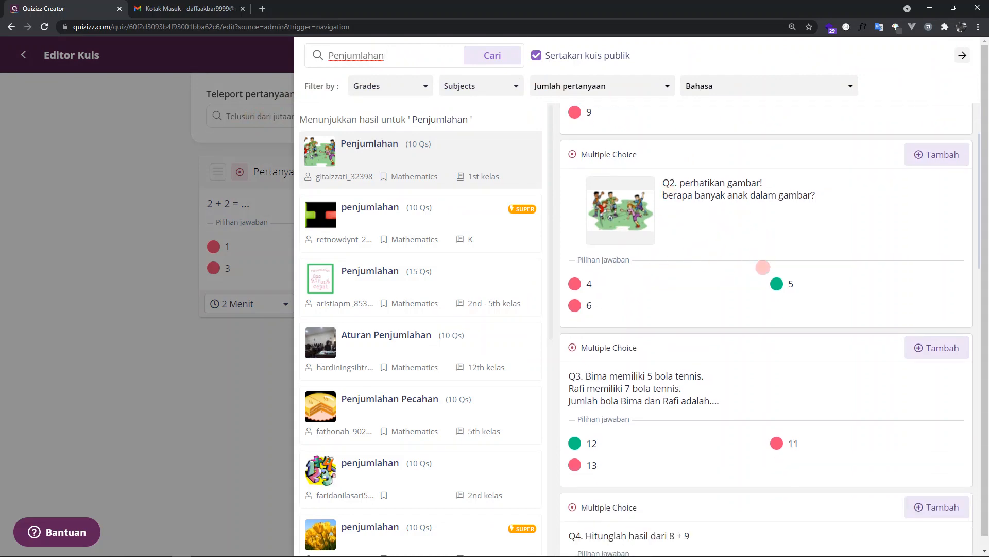
pyautogui.scroll(-3, 762, 260)
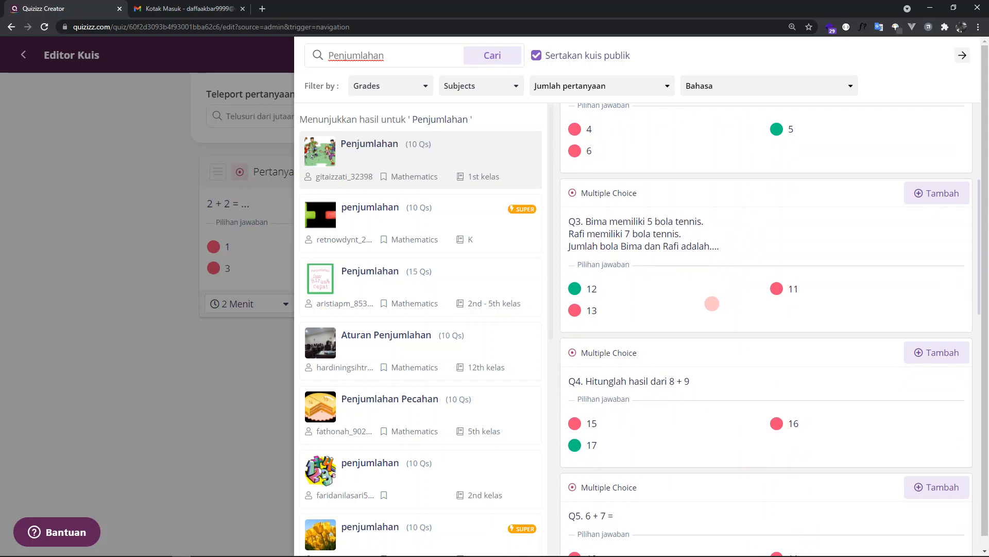
pyautogui.scroll(5, 711, 307)
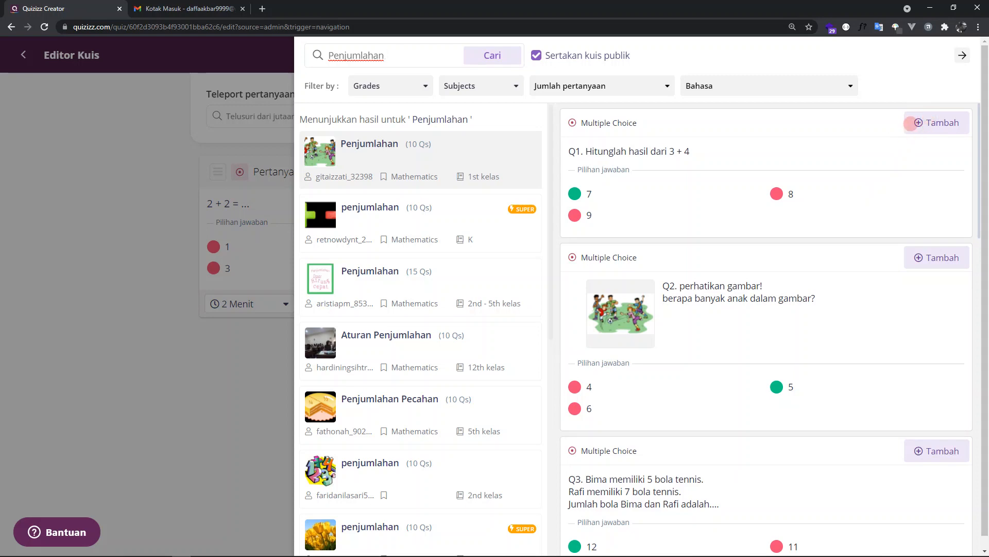
pyautogui.click(926, 122)
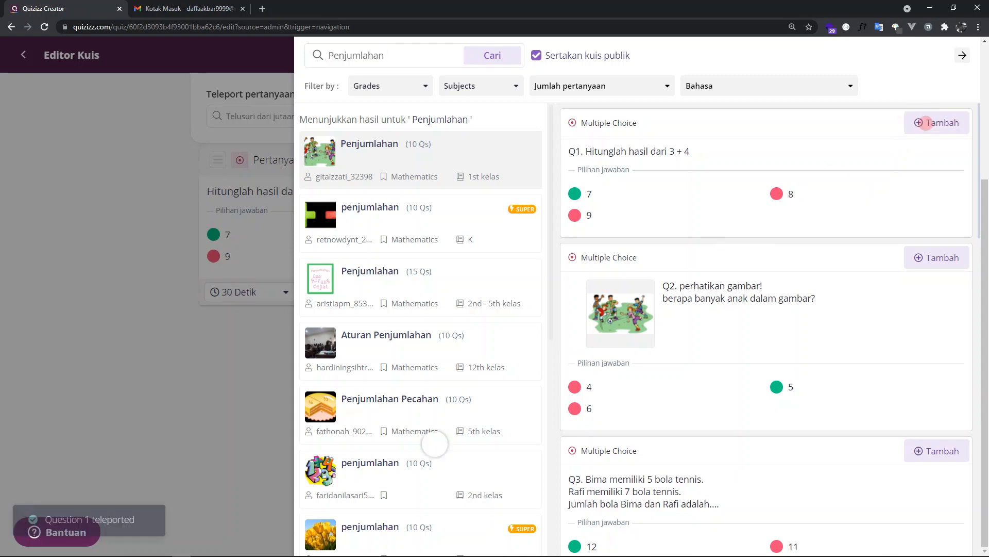
# - Add the question "Hitunglah hasil dari 8 + 9" from the same library quiz
pyautogui.scroll(-1, 801, 203)
pyautogui.scroll(-5, 802, 203)
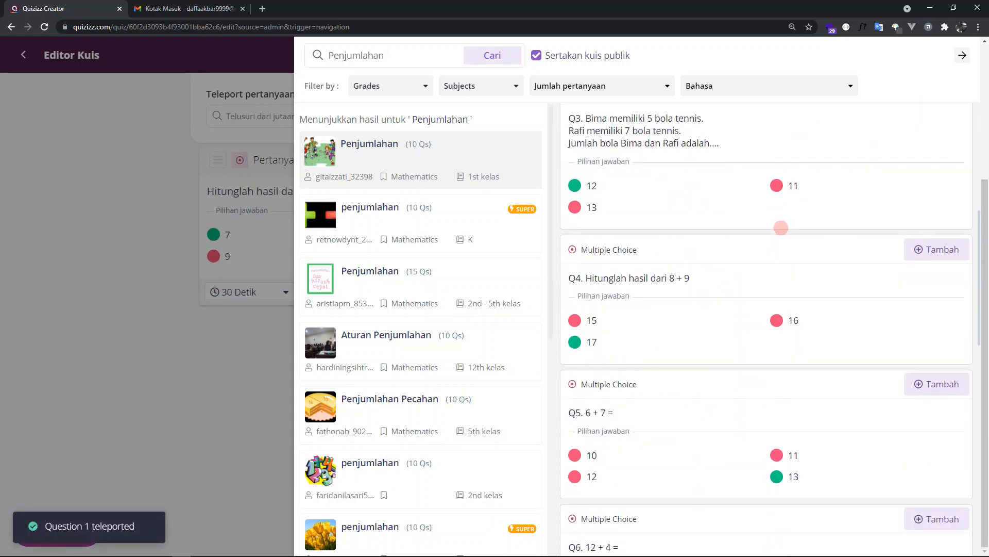
pyautogui.scroll(-2, 759, 242)
pyautogui.scroll(1, 760, 243)
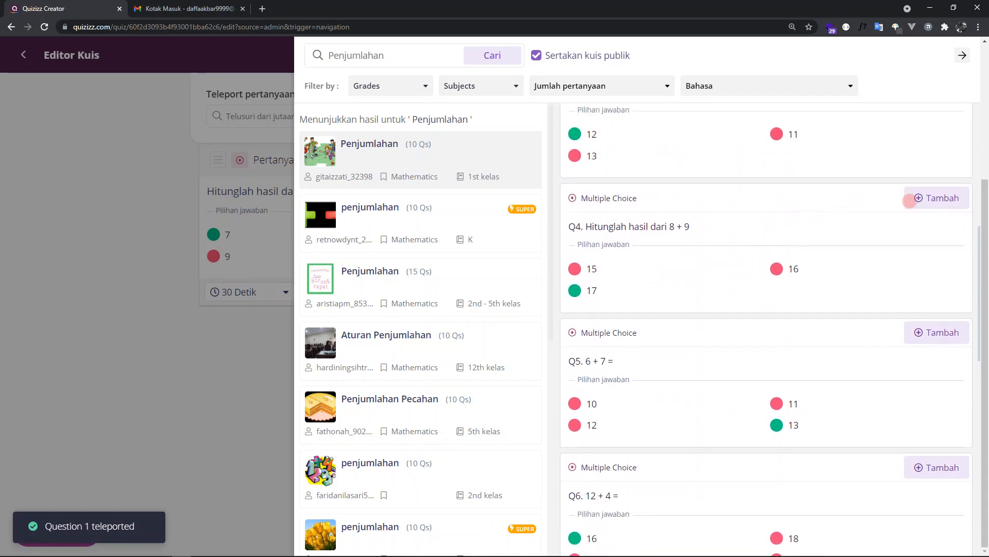
pyautogui.click(929, 197)
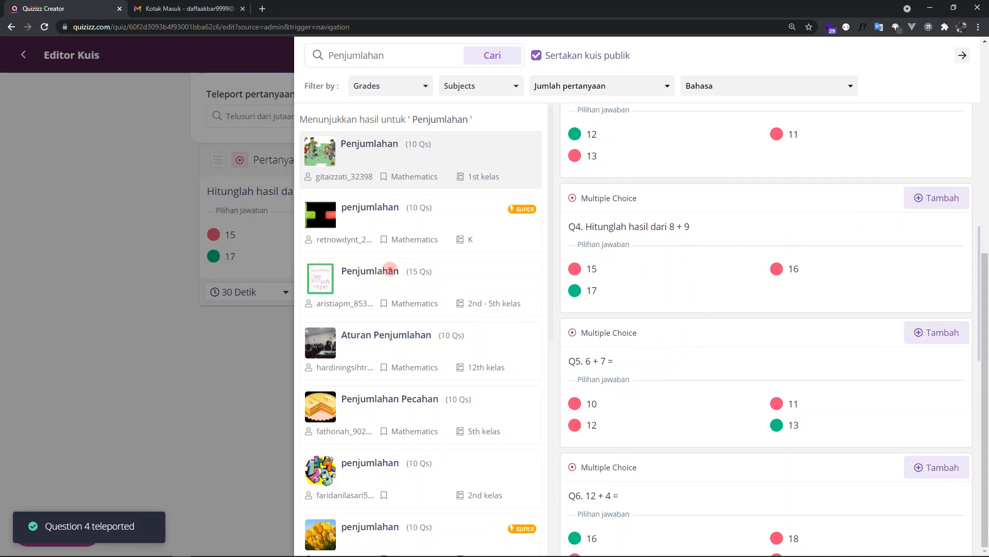
# - Add the question "3 + 7 =" from the 15-question Penjumlahan quiz and return to the quiz editor
pyautogui.click(391, 269)
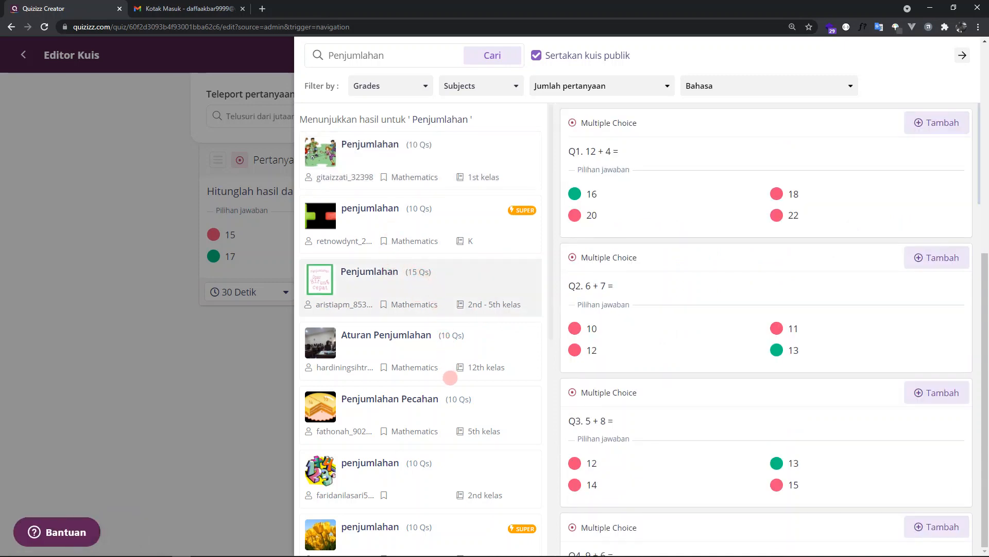
pyautogui.scroll(-1, 453, 366)
pyautogui.scroll(-4, 706, 316)
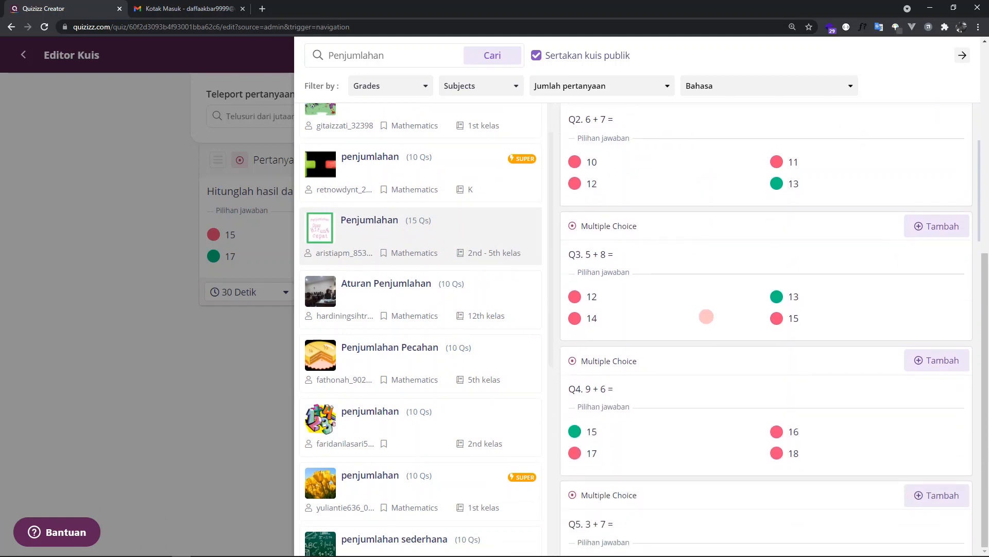
pyautogui.scroll(-1, 707, 319)
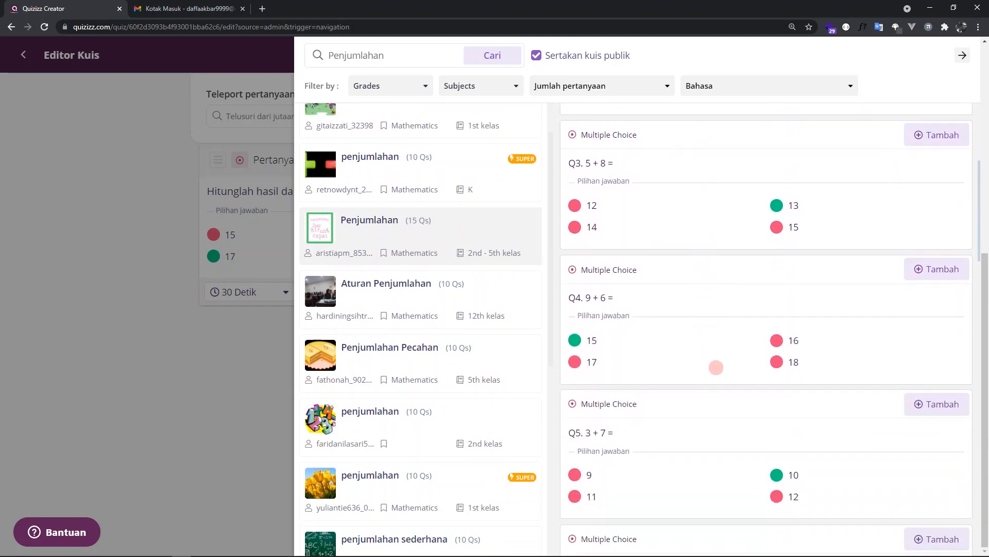
pyautogui.click(937, 404)
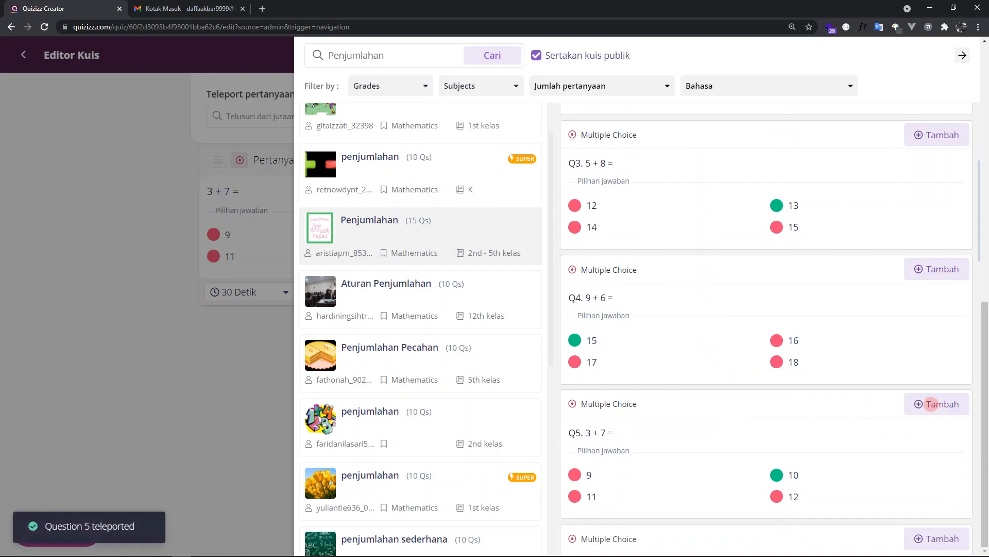
pyautogui.scroll(5, 927, 402)
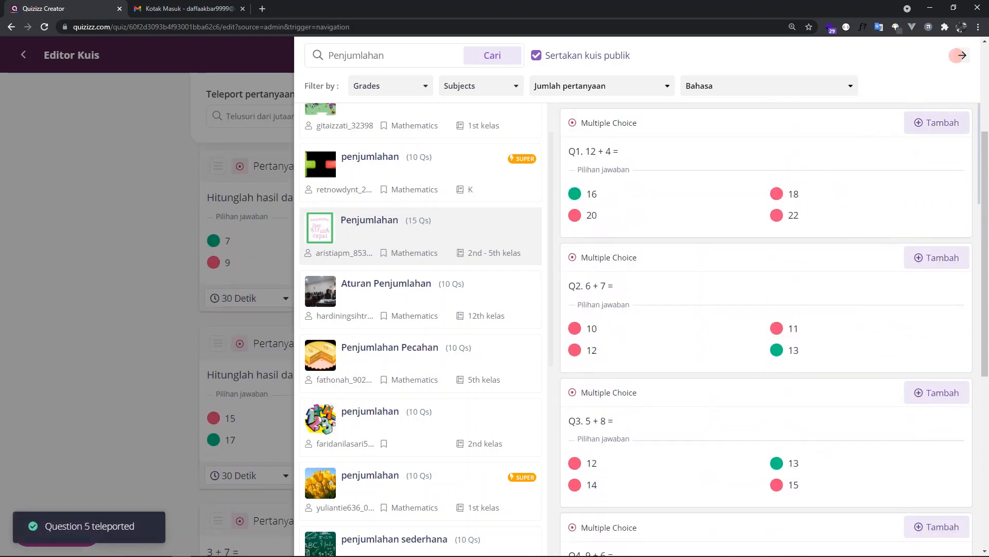
pyautogui.click(962, 55)
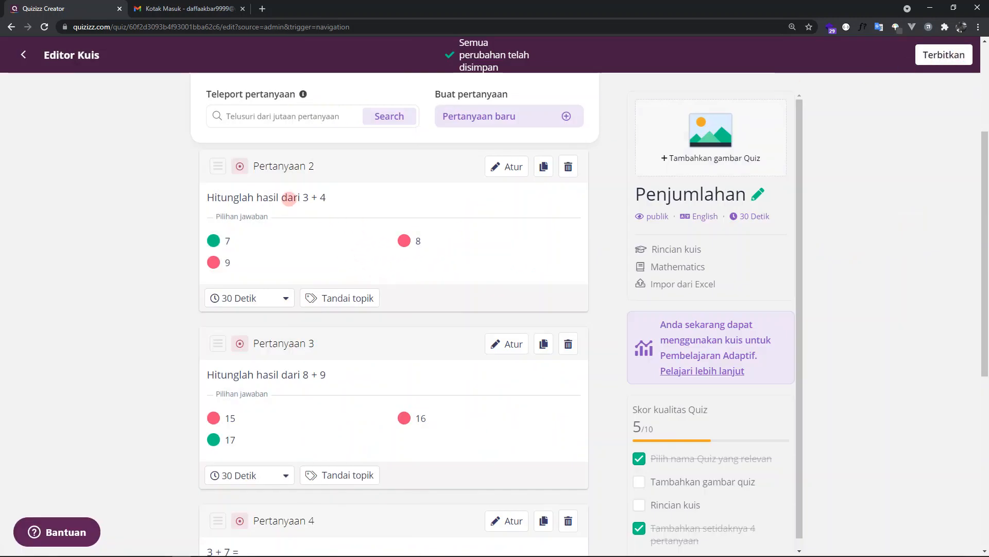
# - Review the questions in the quiz, search the library for "Penjumlahan" again and preview the Penjumlahan Pecahan quiz
pyautogui.scroll(3, 289, 197)
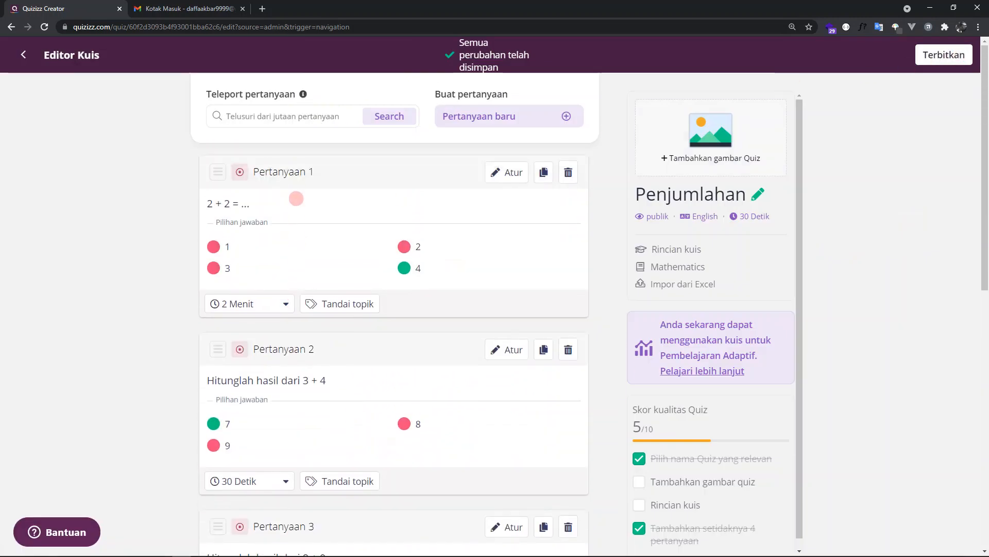
pyautogui.scroll(-9, 290, 190)
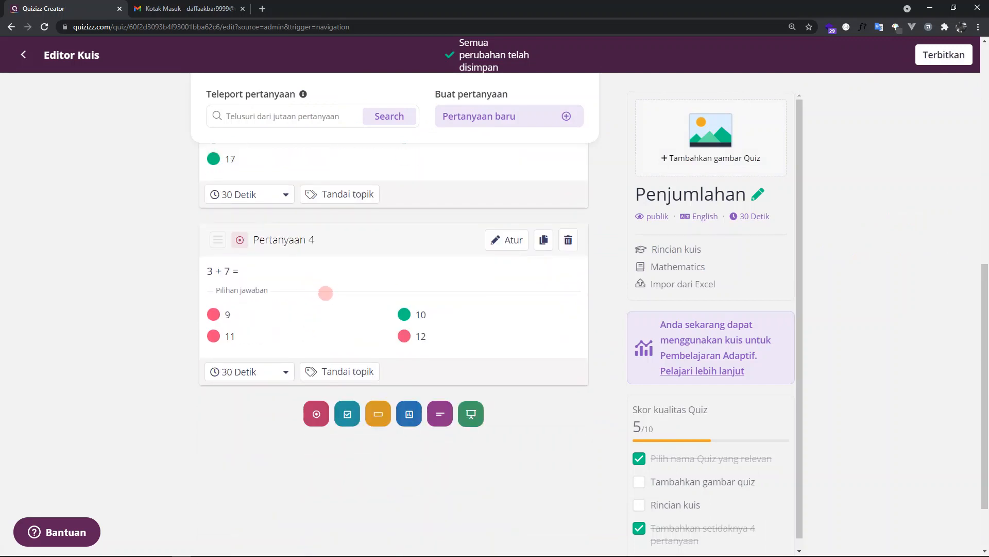
pyautogui.scroll(2, 328, 290)
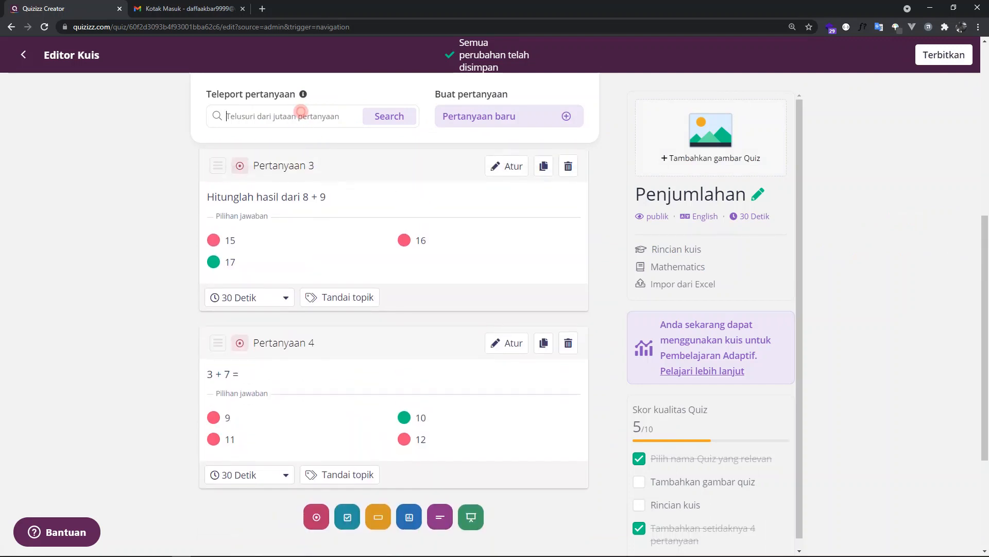
pyautogui.click(299, 114)
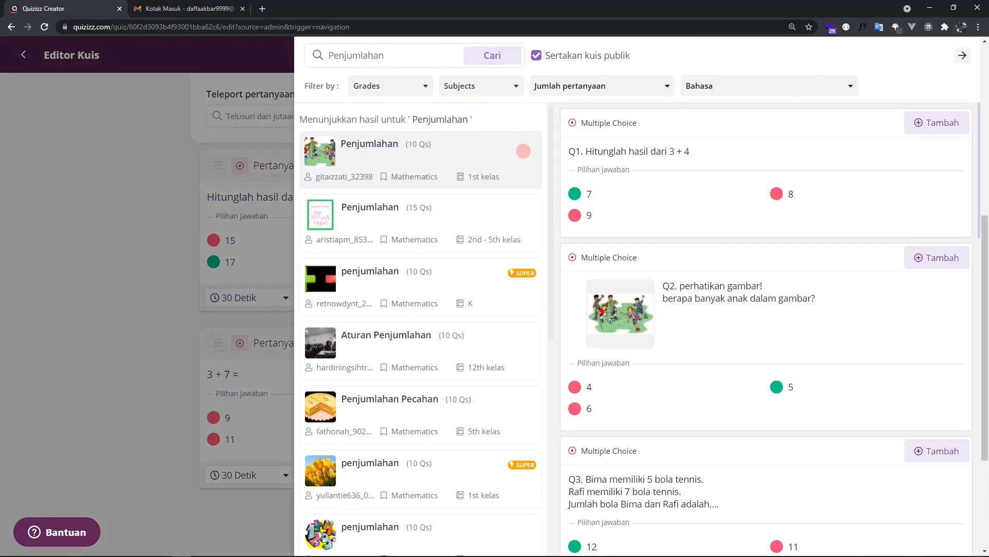
pyautogui.scroll(-1, 620, 357)
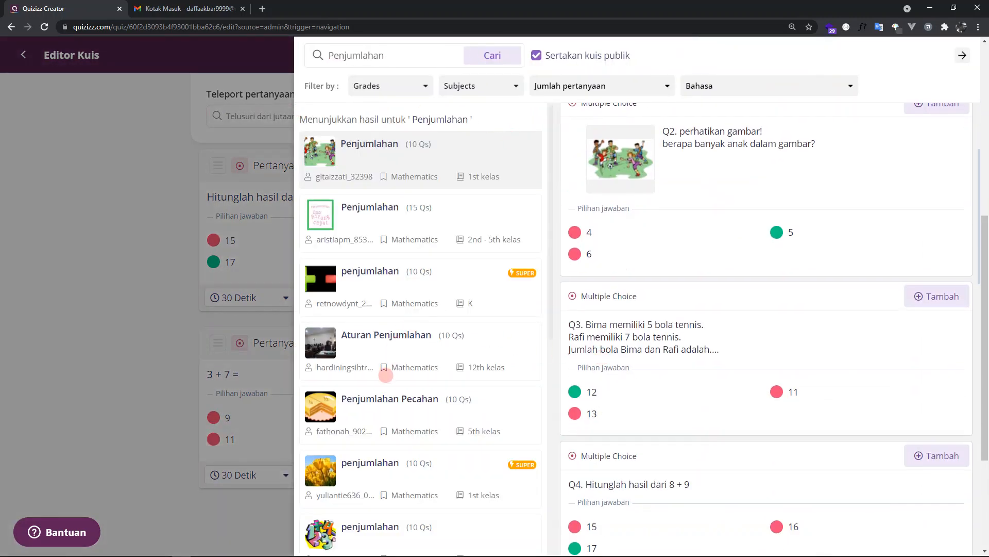
pyautogui.click(389, 401)
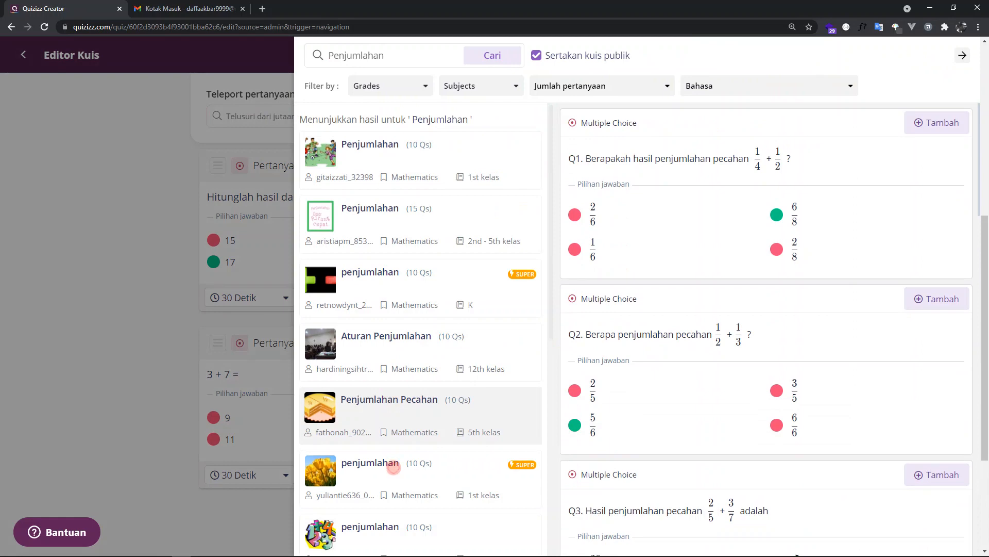
# - Try to add the question "3 + 2 = ...." from a Super penjumlahan quiz, decline the upgrade and close the library
pyautogui.click(394, 466)
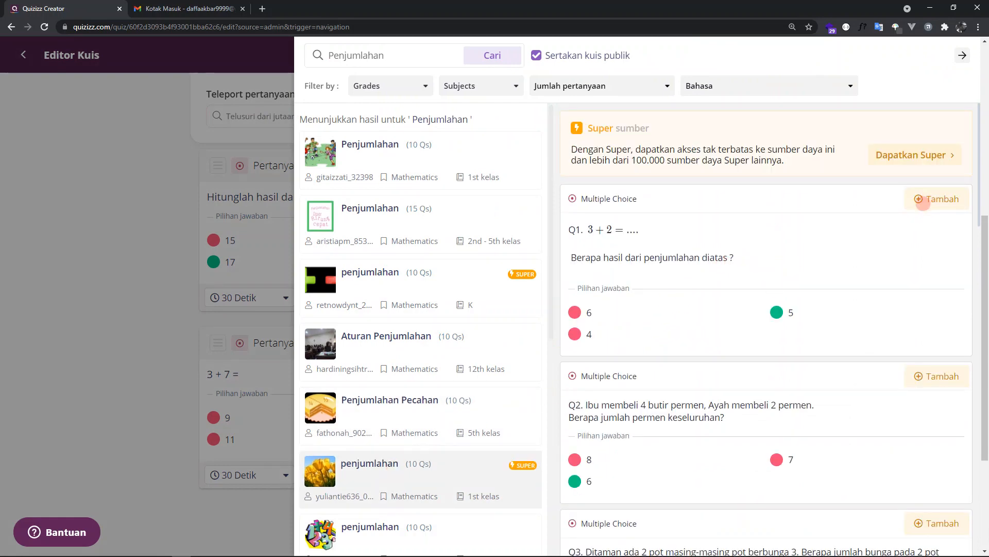
pyautogui.click(922, 201)
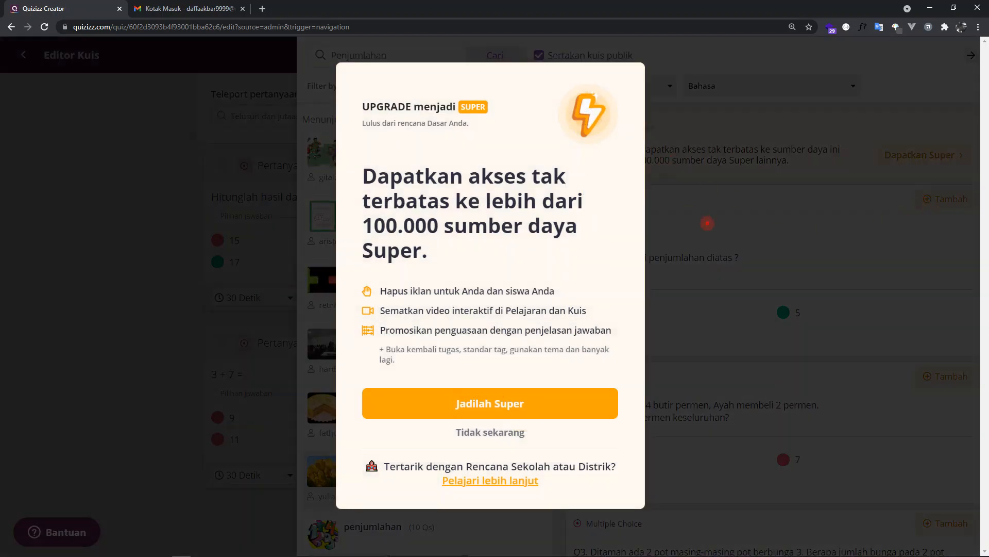
pyautogui.click(708, 223)
pyautogui.click(926, 198)
pyautogui.click(496, 433)
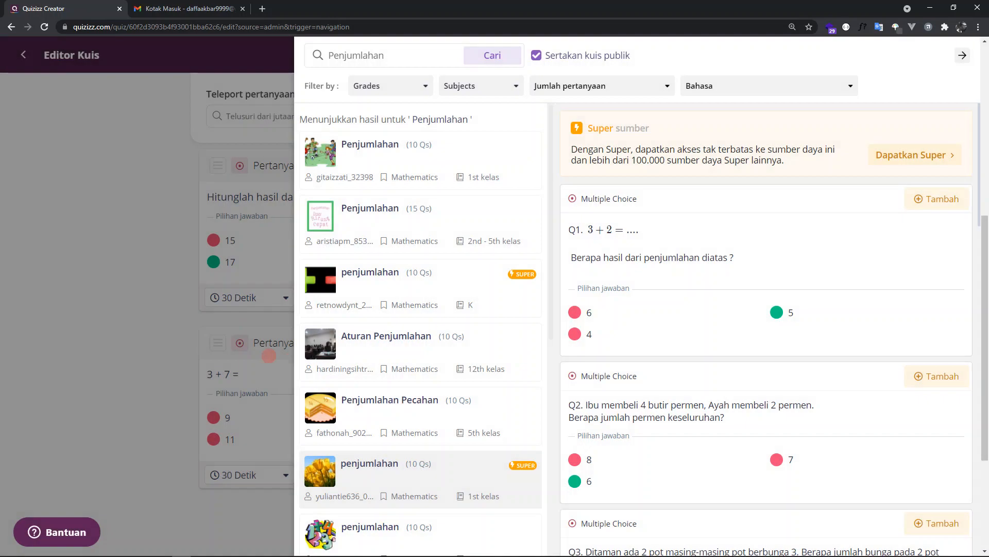
pyautogui.click(156, 333)
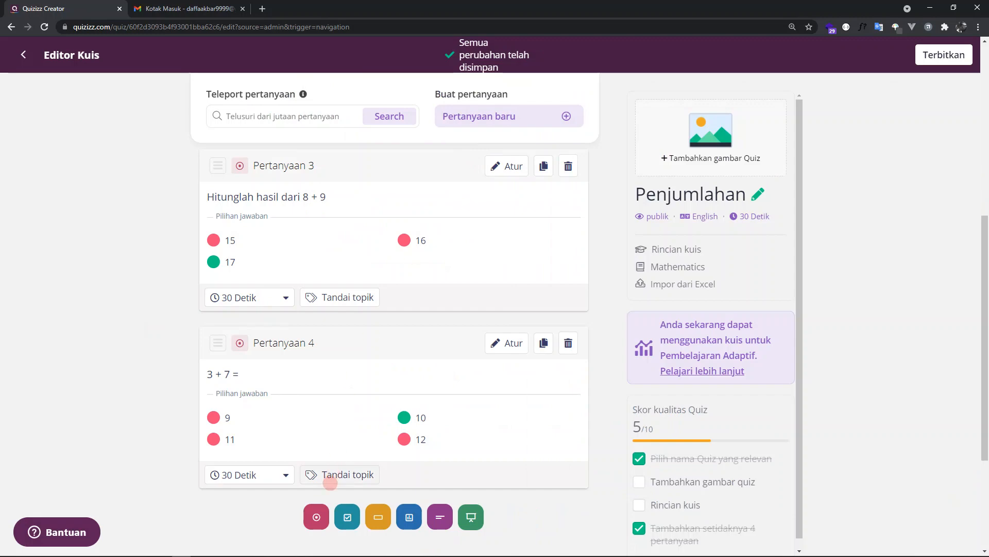
# - Create a multiple-choice question "5 + 5 = ..." with the options 4, 5, 10 and 15, marking 10 as correct
pyautogui.click(316, 516)
pyautogui.click(307, 142)
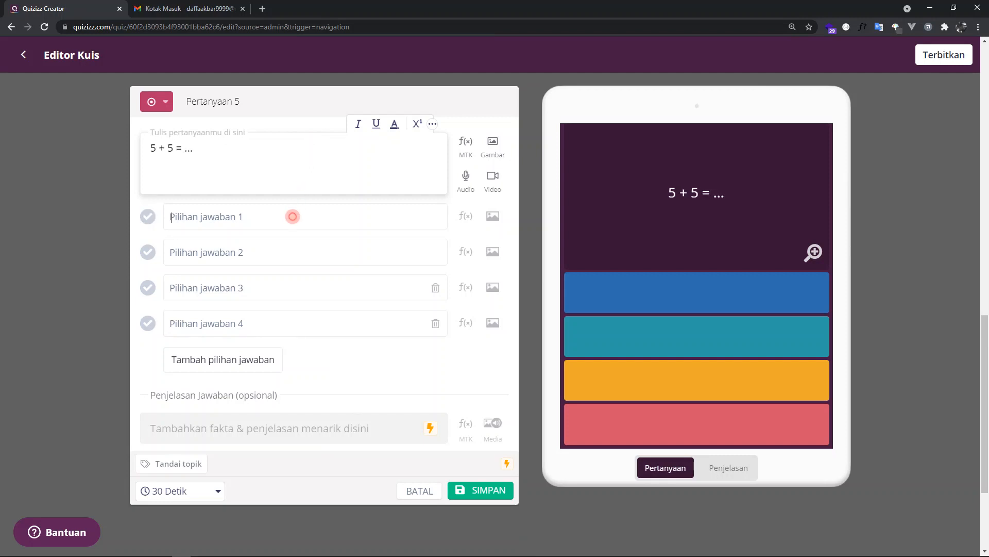
pyautogui.click(289, 216)
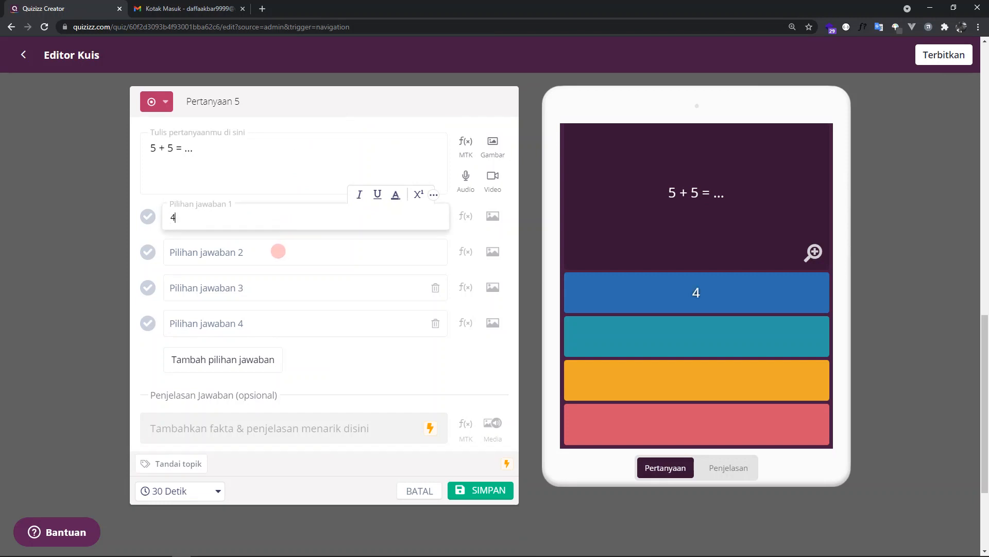
pyautogui.click(278, 251)
pyautogui.write('5')
pyautogui.click(276, 294)
pyautogui.write('10')
pyautogui.click(258, 321)
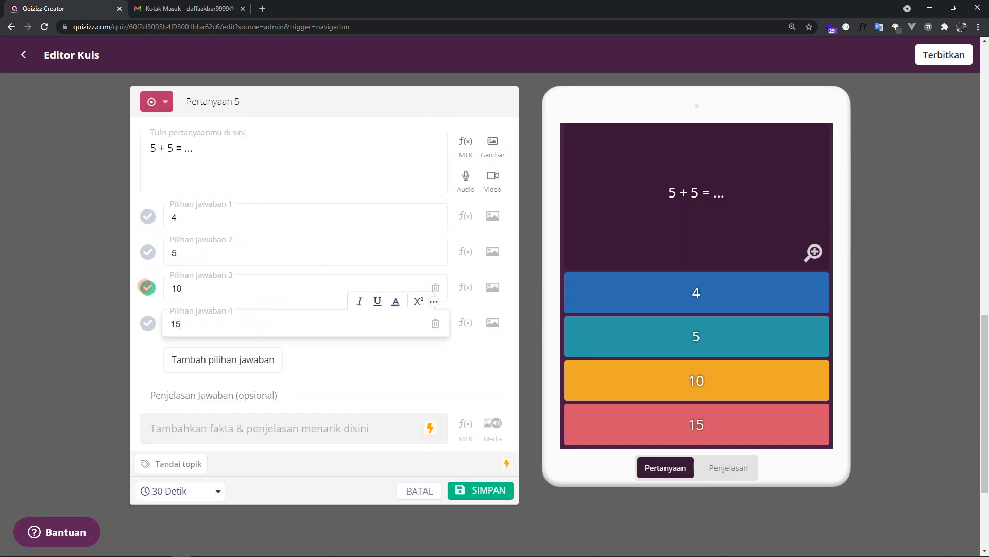
# - Set the time limit of the "5 + 5 = ..." question to 2 Menit and save it
pyautogui.click(216, 491)
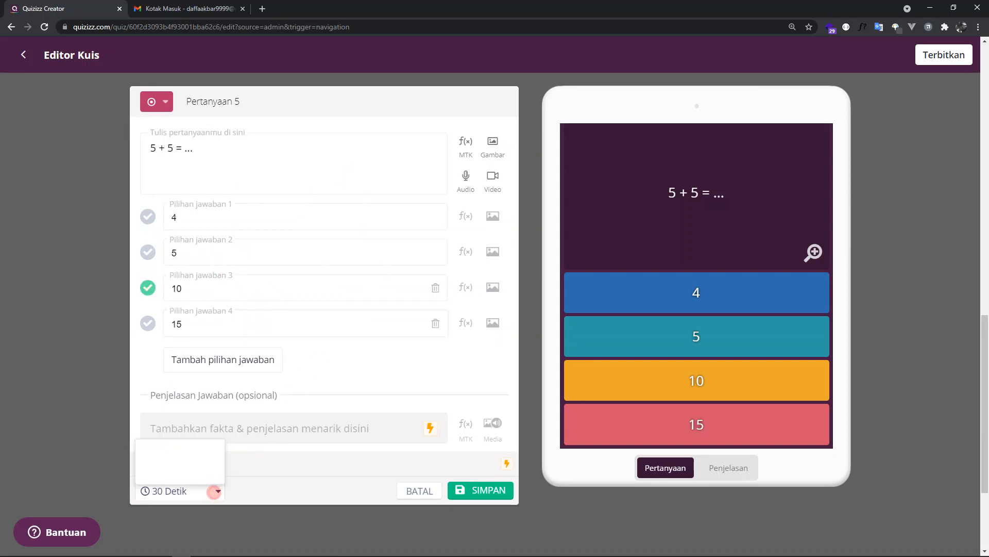
pyautogui.click(163, 390)
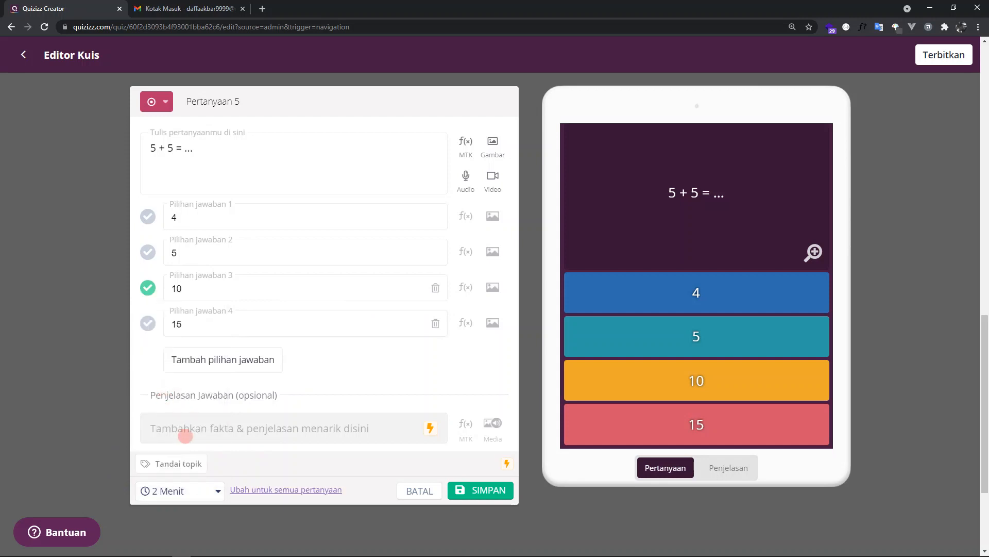
pyautogui.click(466, 489)
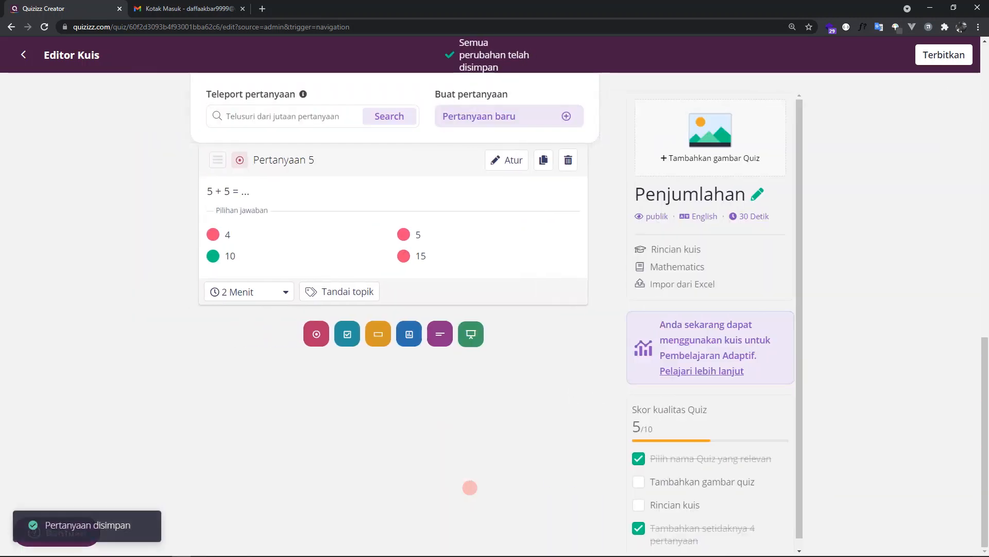
# - Set the time limit of Pertanyaan 4 to 45 Detik and of Pertanyaan 3 to 60 Detik
pyautogui.scroll(2, 340, 418)
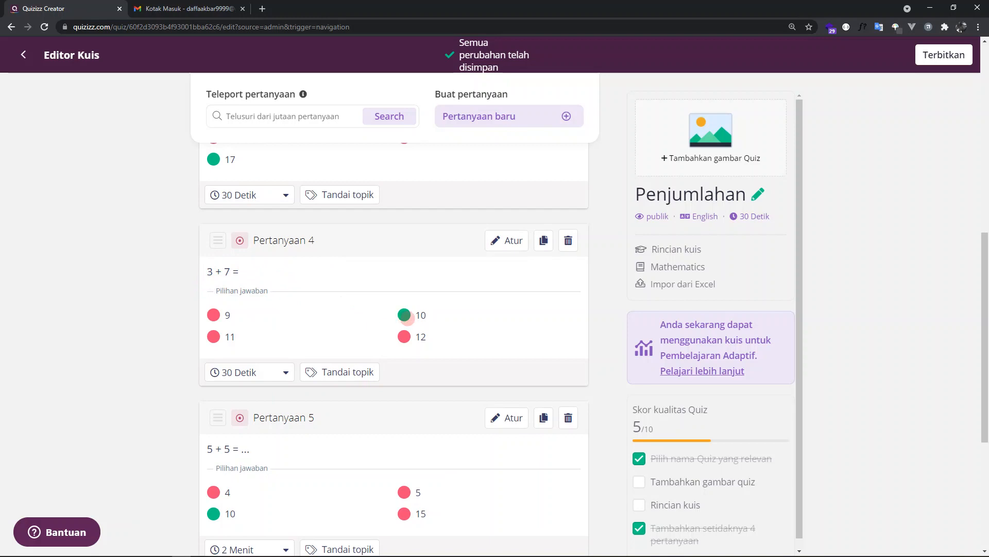
pyautogui.click(257, 372)
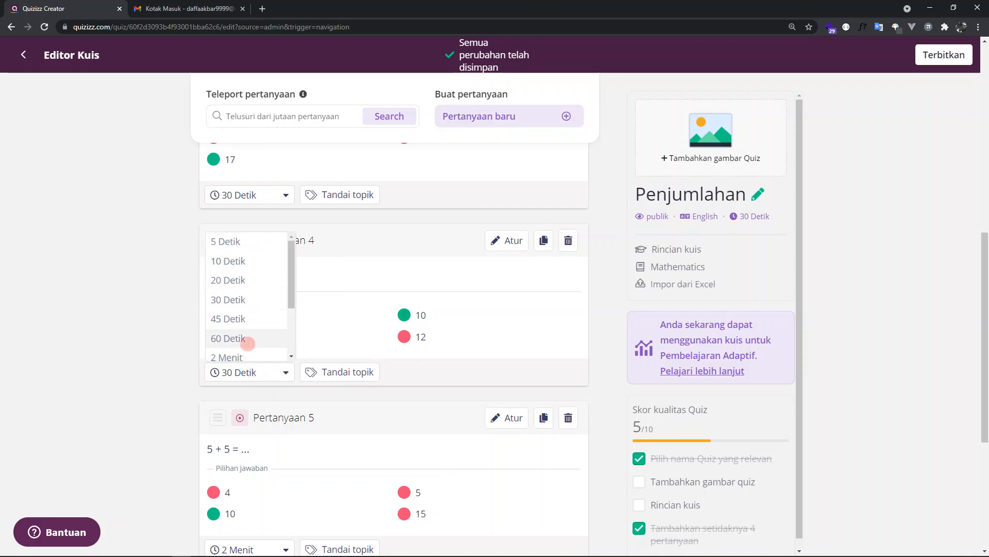
pyautogui.click(253, 318)
pyautogui.scroll(2, 260, 335)
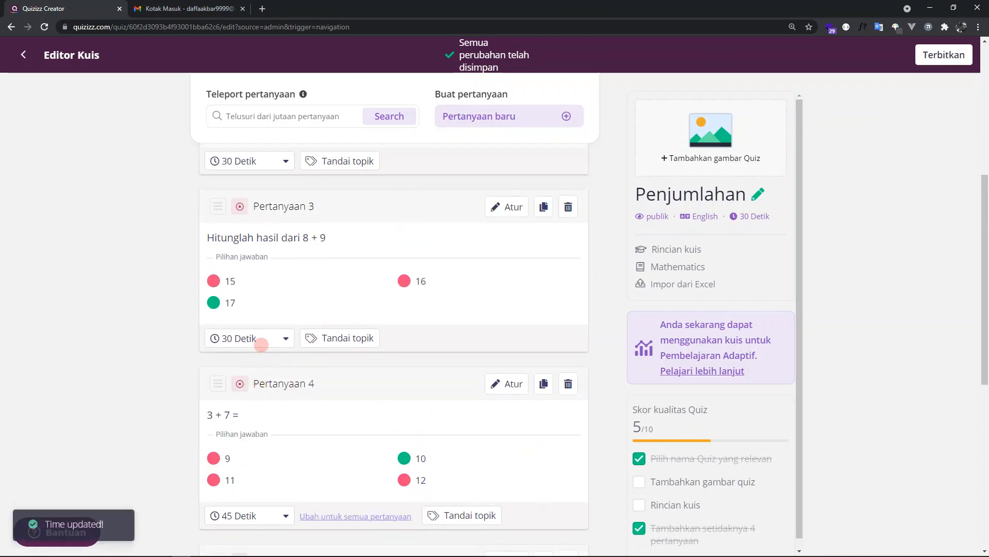
pyautogui.scroll(2, 261, 344)
pyautogui.click(261, 399)
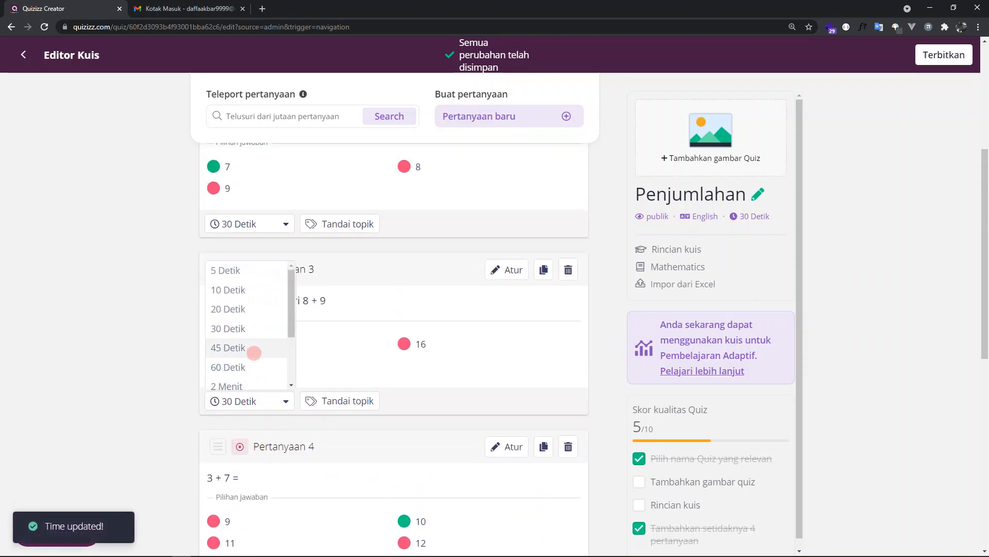
pyautogui.click(252, 367)
# - Set the time limit of Pertanyaan 2 to 60 Detik and check the question list
pyautogui.click(260, 227)
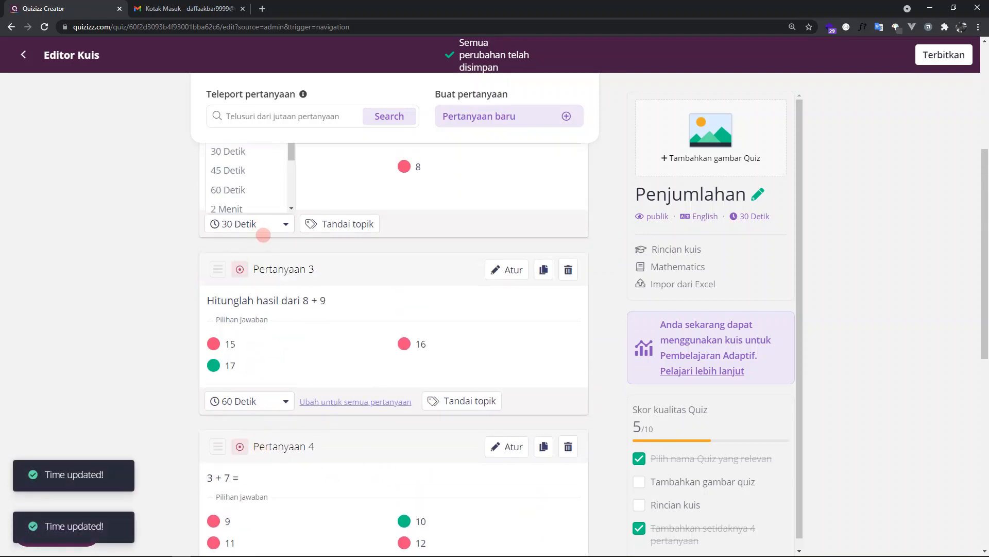
pyautogui.scroll(2, 260, 229)
pyautogui.click(250, 290)
pyautogui.scroll(3, 306, 322)
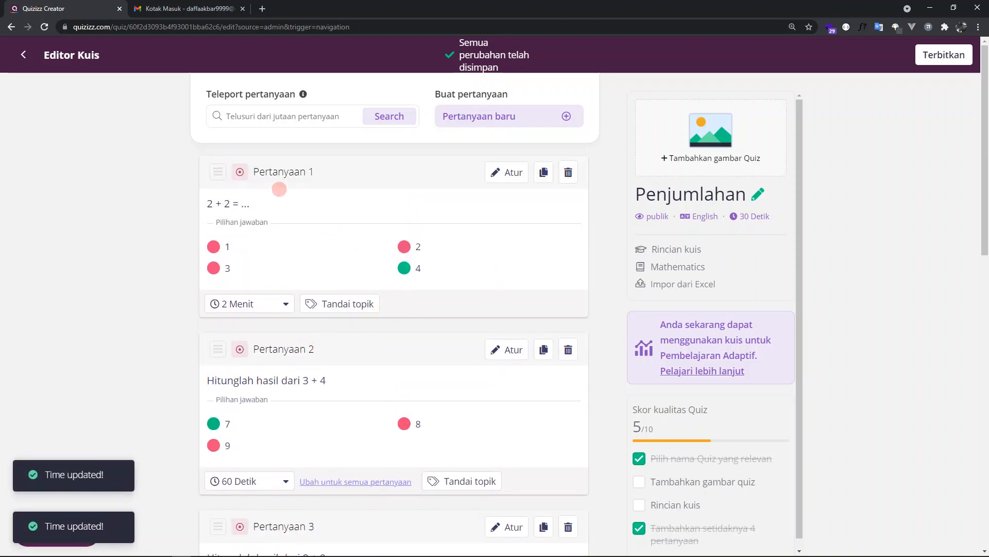
pyautogui.scroll(-13, 279, 189)
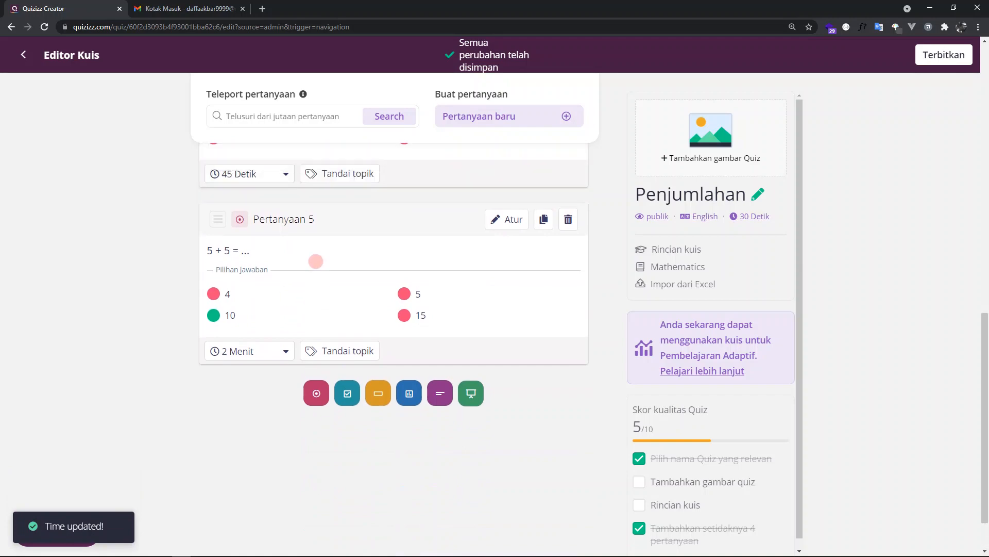
pyautogui.scroll(10, 319, 258)
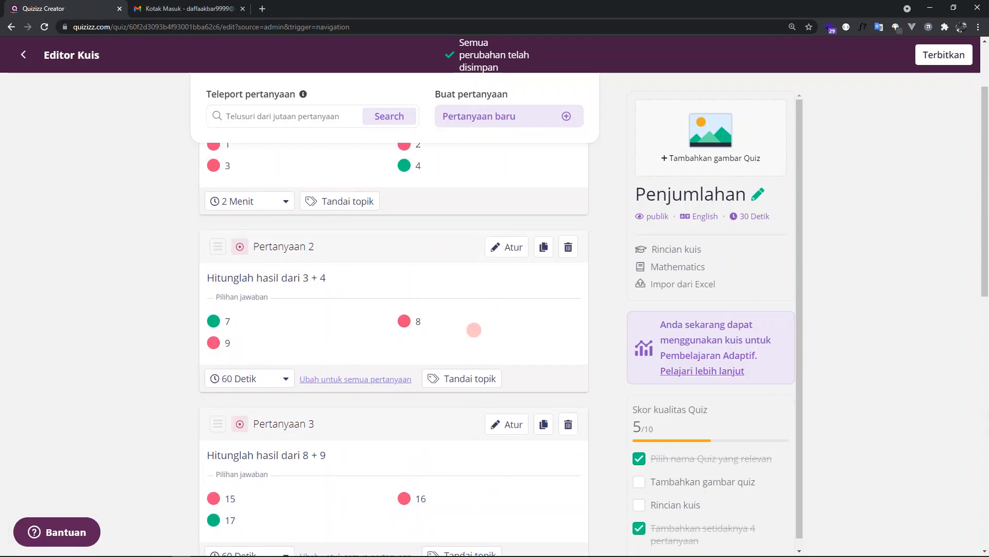
pyautogui.scroll(2, 474, 330)
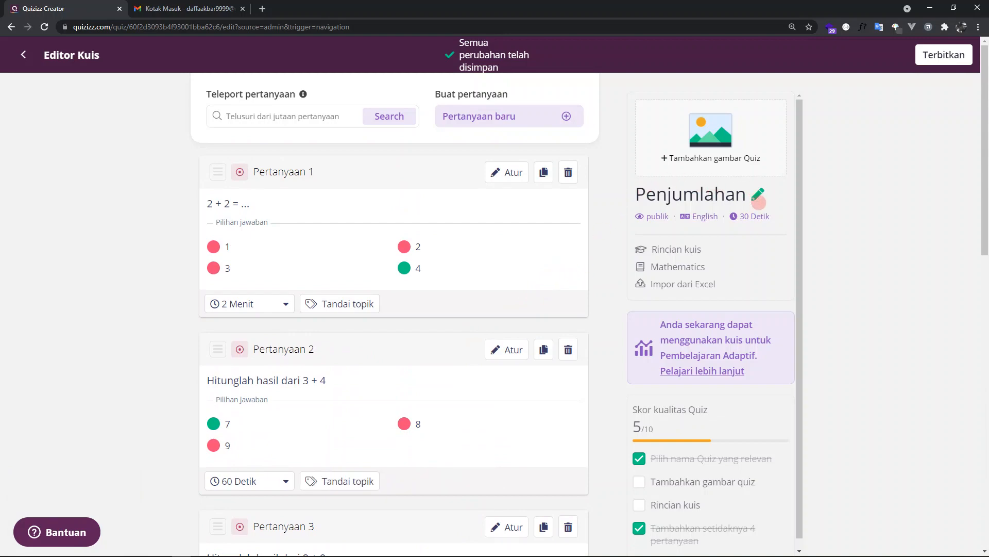
# - In the quiz details, set the language to Indonesian and the class to 12th, and save
pyautogui.click(711, 155)
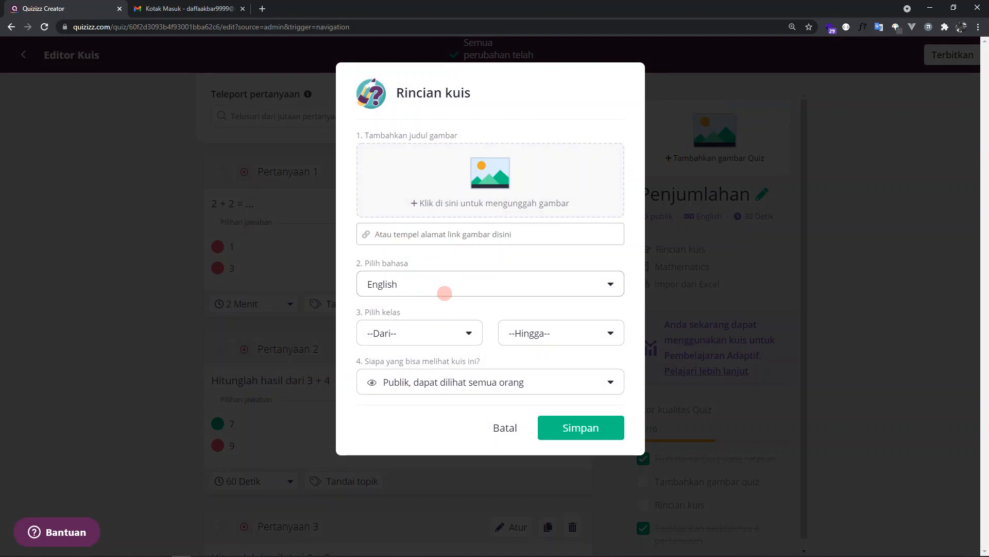
pyautogui.click(454, 285)
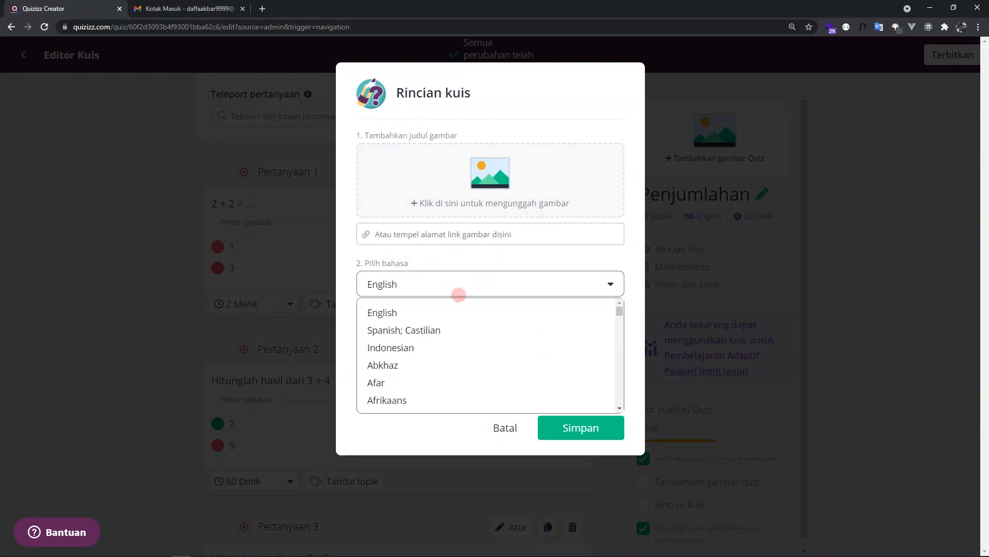
pyautogui.click(444, 348)
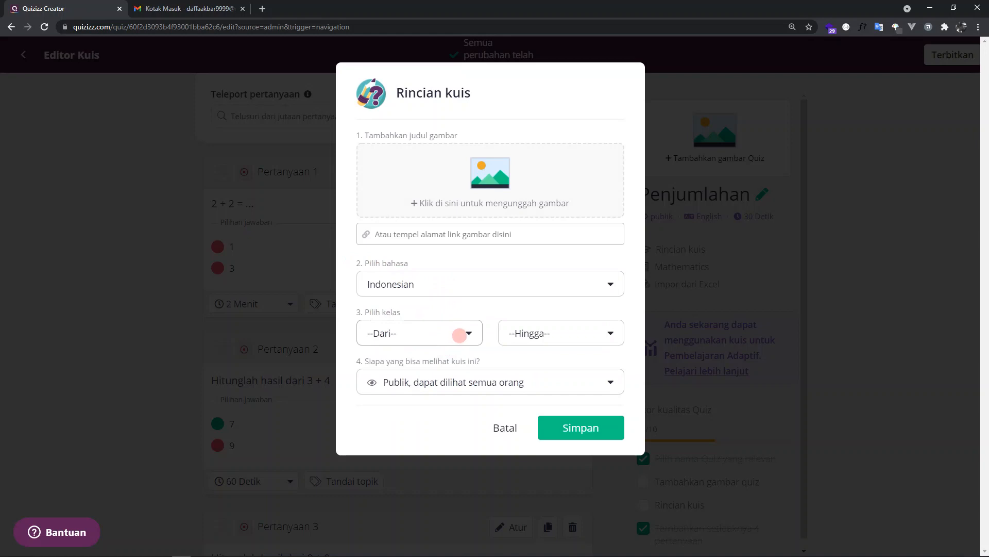
pyautogui.click(459, 335)
pyautogui.scroll(-5, 459, 378)
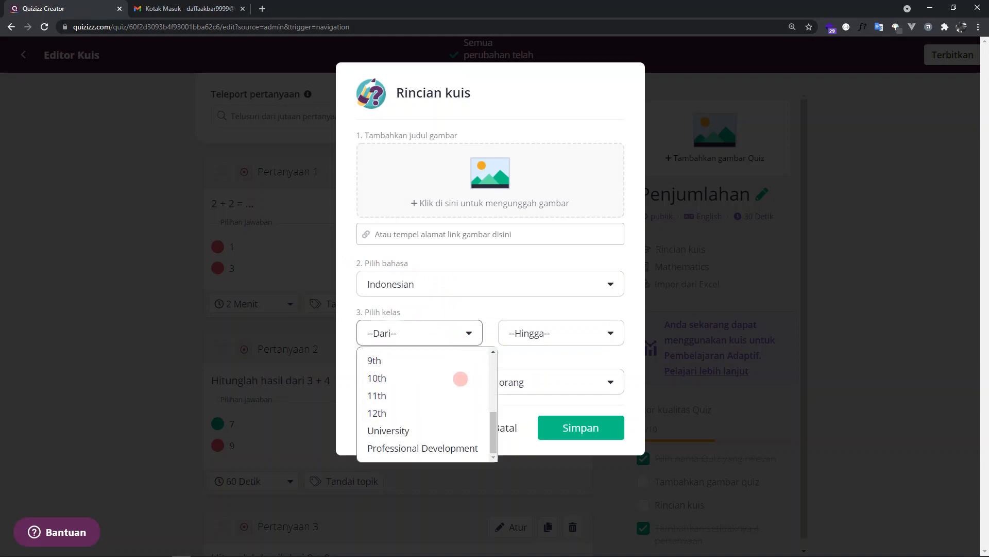
pyautogui.click(432, 411)
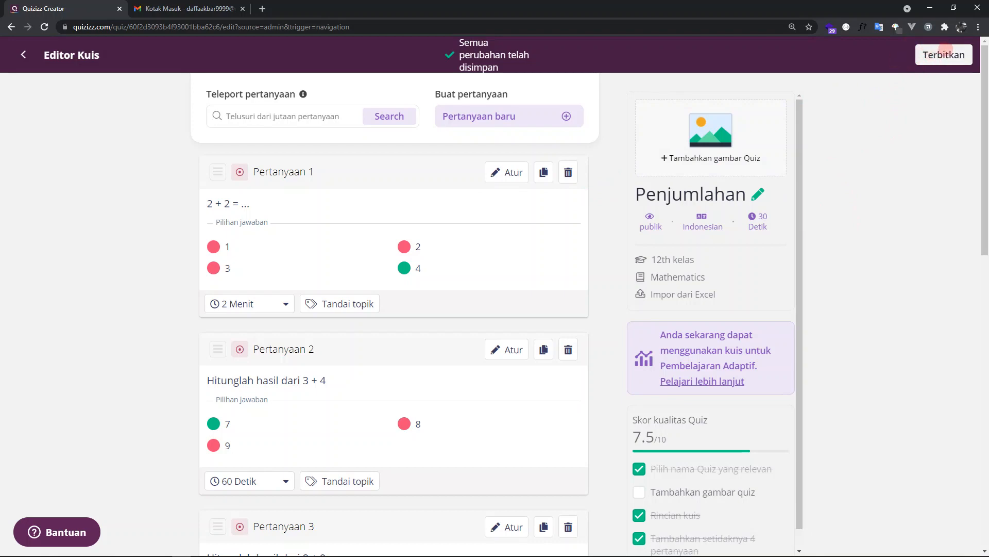
# - Publish the Penjumlahan quiz and close the sharing invitation dialog
pyautogui.click(944, 54)
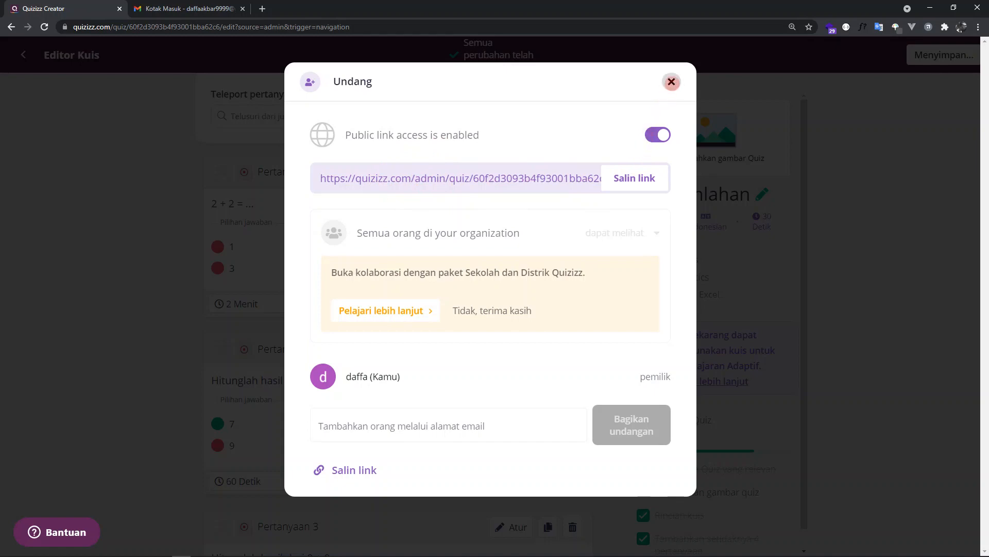
pyautogui.click(672, 82)
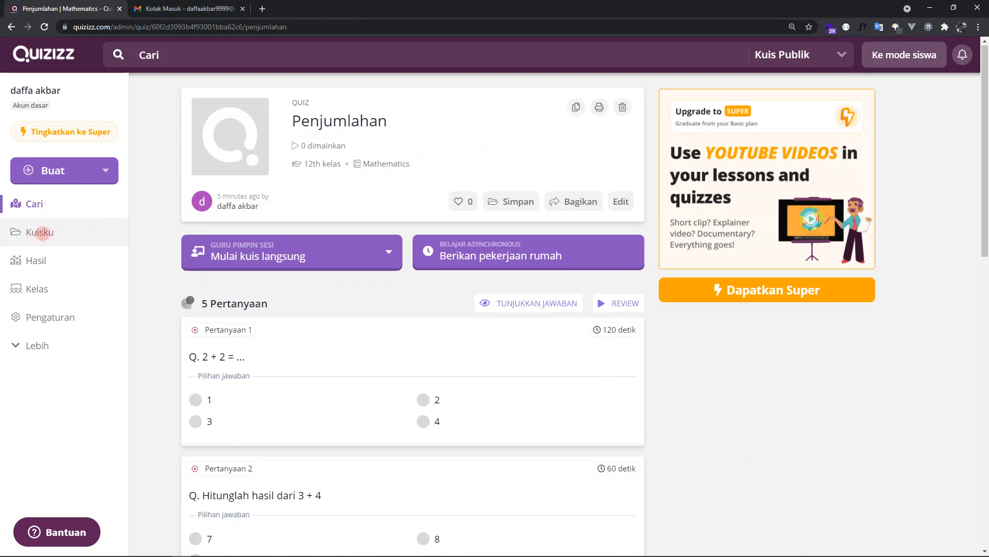
# - Open the Penjumlahan quiz from the Kuisku collection and begin setting up a live session of type Klasik
pyautogui.click(56, 233)
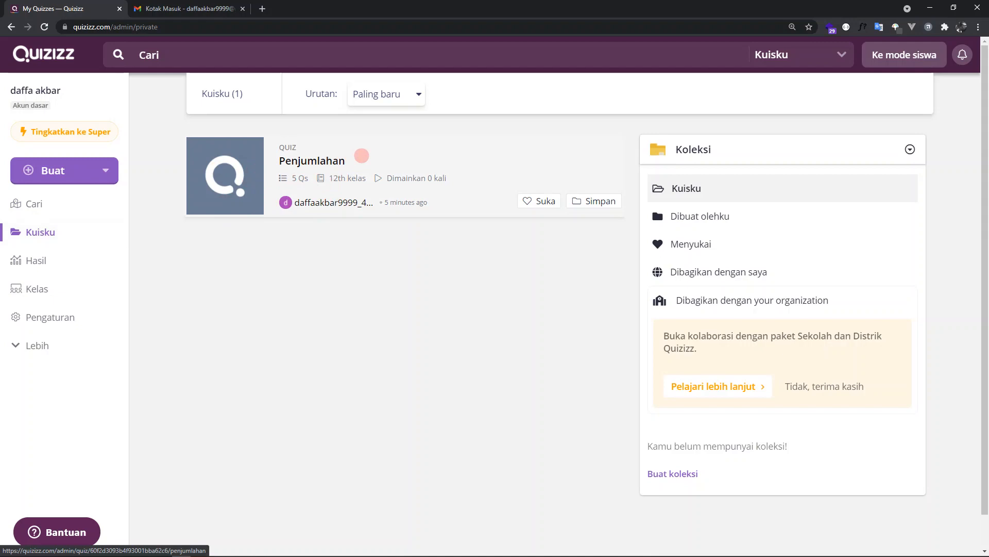
pyautogui.click(362, 156)
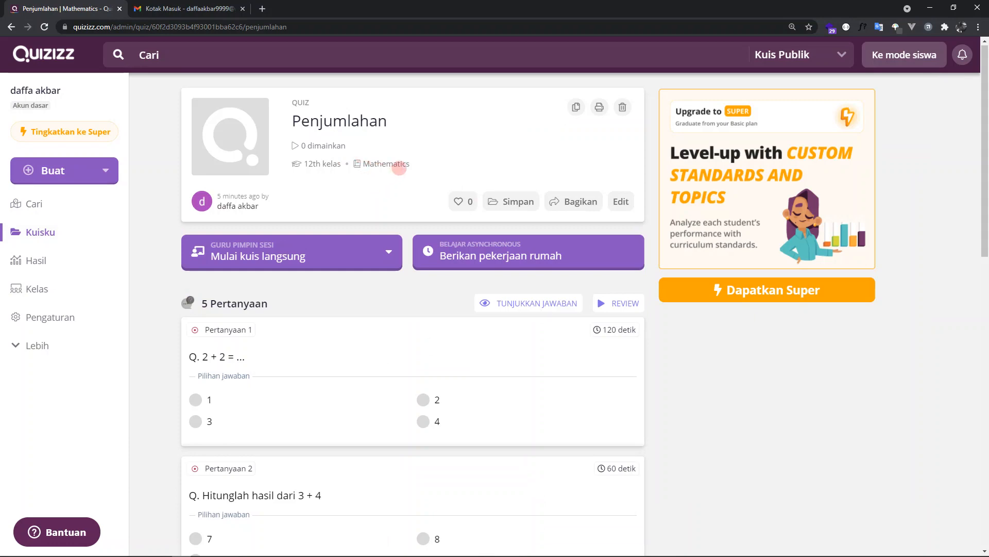
pyautogui.click(387, 242)
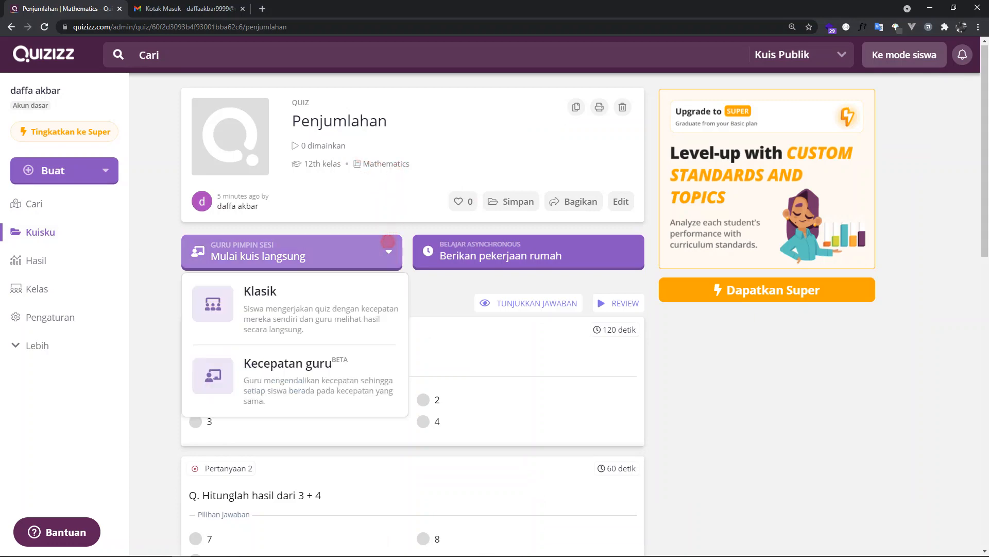
pyautogui.click(389, 251)
pyautogui.click(390, 251)
pyautogui.click(391, 250)
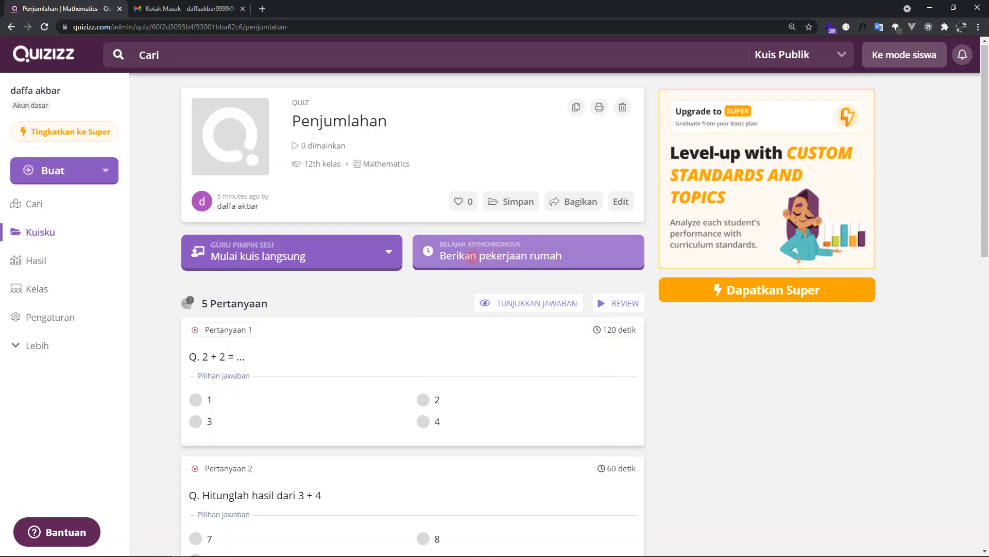
pyautogui.click(374, 250)
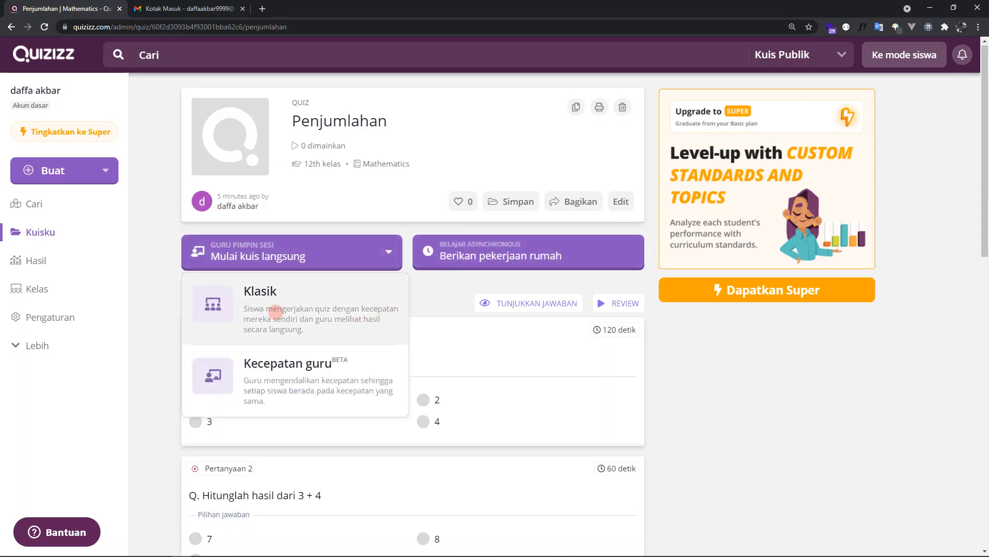
pyautogui.click(276, 311)
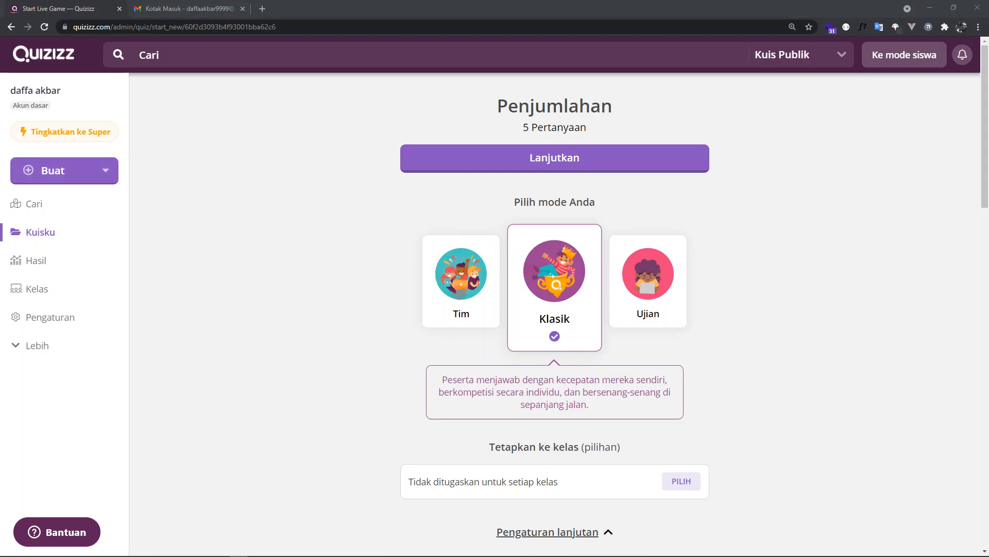
# - Compare the descriptions of the Tim, Klasik and Ujian modes, ending with Klasik selected
pyautogui.click(458, 305)
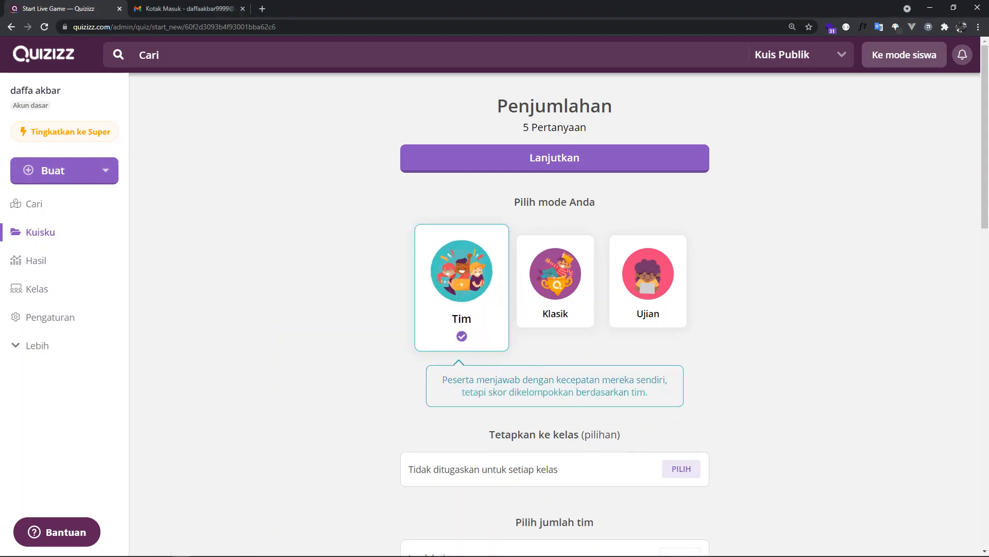
pyautogui.click(556, 276)
pyautogui.click(665, 282)
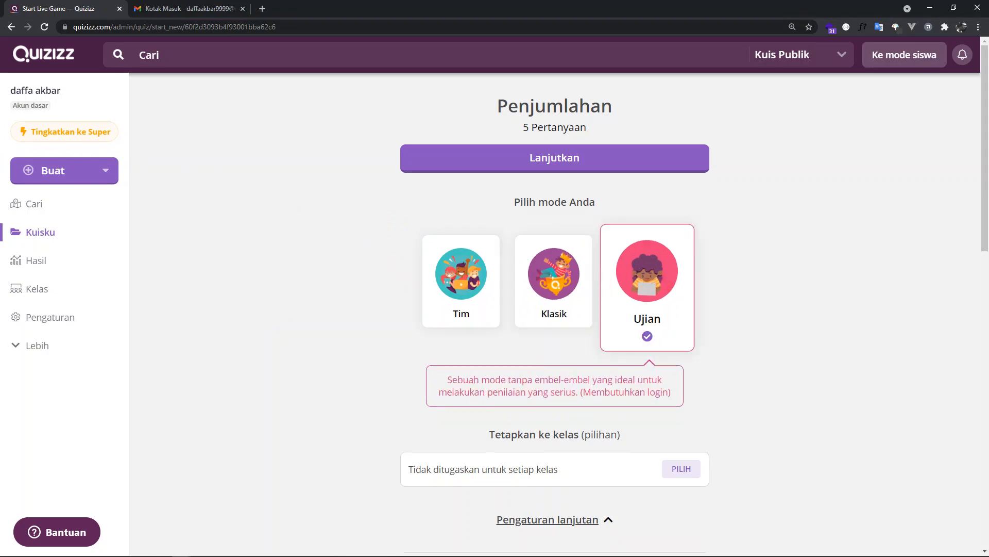
pyautogui.click(471, 271)
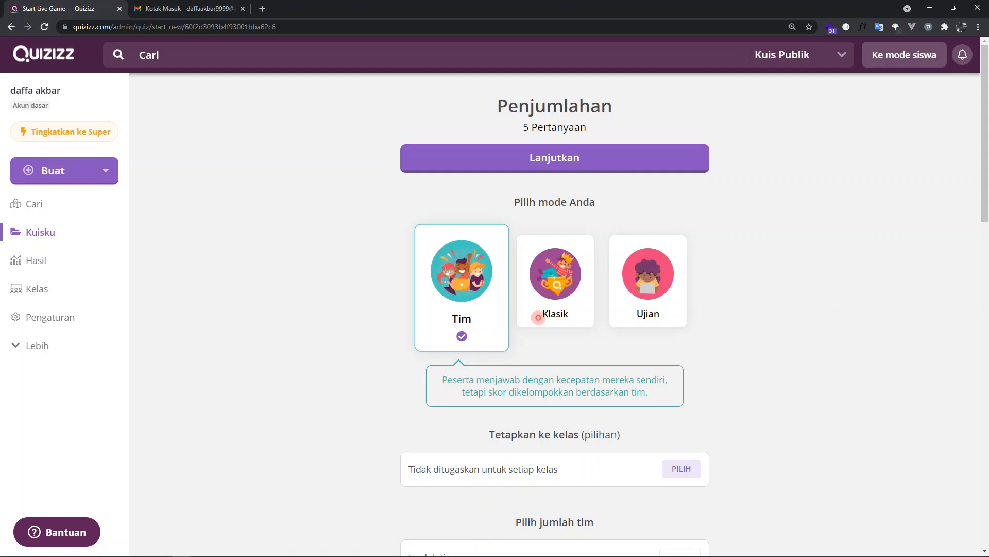
pyautogui.click(536, 317)
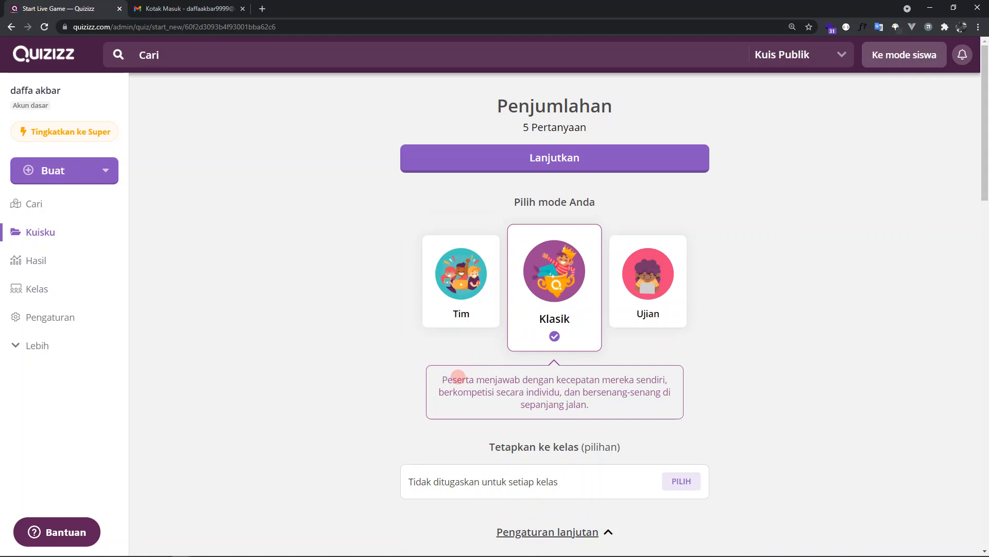
pyautogui.click(682, 306)
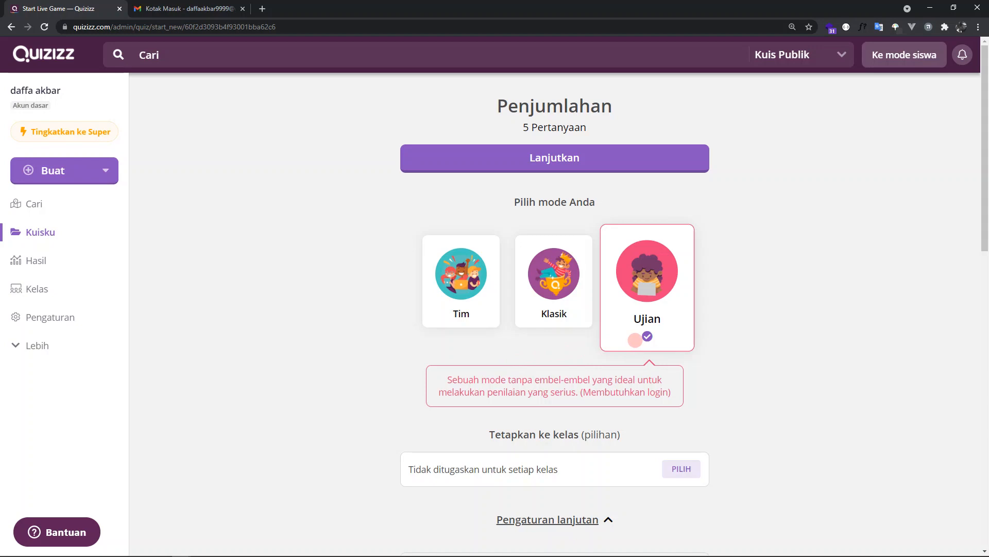
pyautogui.click(575, 307)
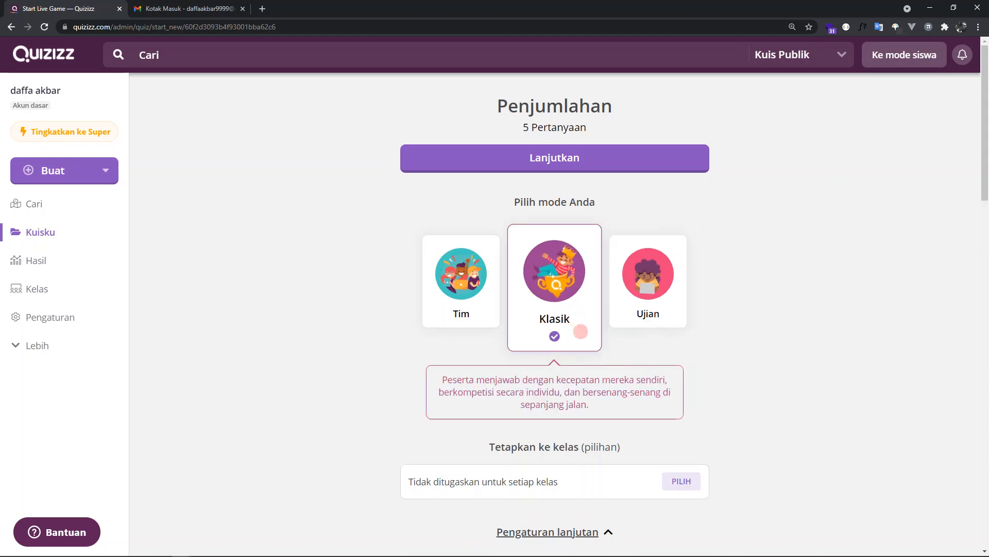
# - Look through the general session settings and choose Tak terbatas for the participant attempts
pyautogui.scroll(-5, 590, 333)
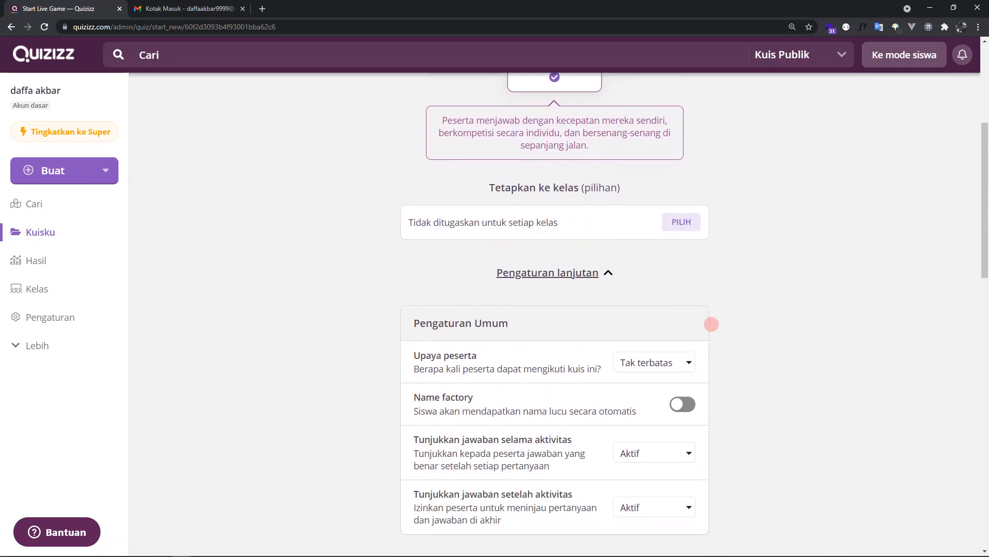
pyautogui.scroll(-3, 716, 310)
pyautogui.scroll(2, 728, 278)
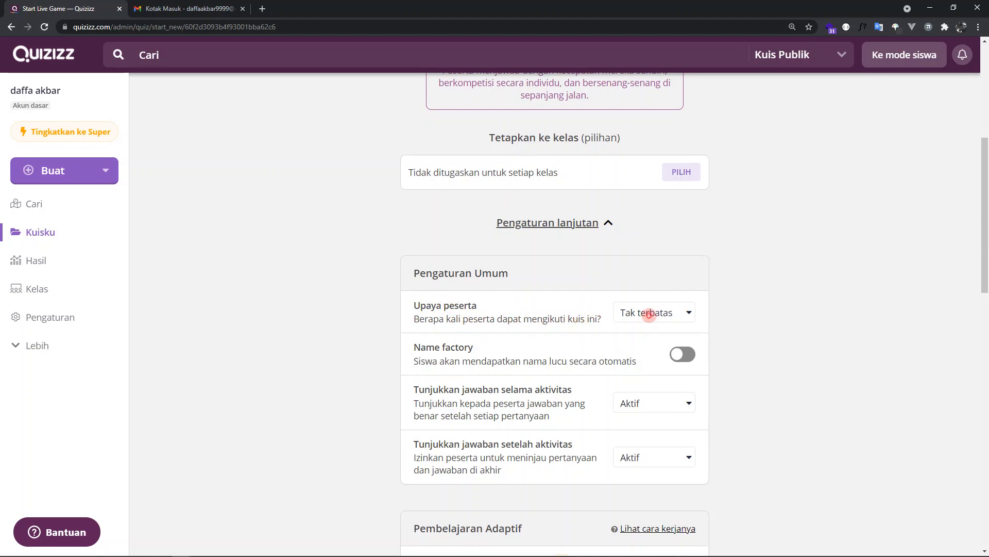
pyautogui.click(650, 315)
pyautogui.click(655, 332)
# - Examine the description and options of the Tunjukkan jawaban selama aktivitas setting without changing it
pyautogui.scroll(-1, 445, 403)
pyautogui.moveTo(413, 337); pyautogui.dragTo(562, 335)
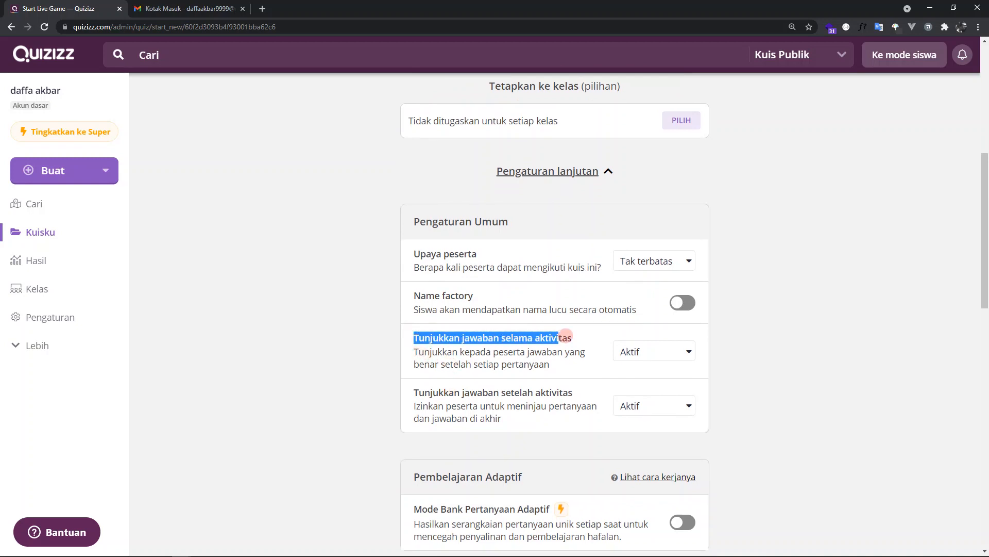
pyautogui.click(469, 353)
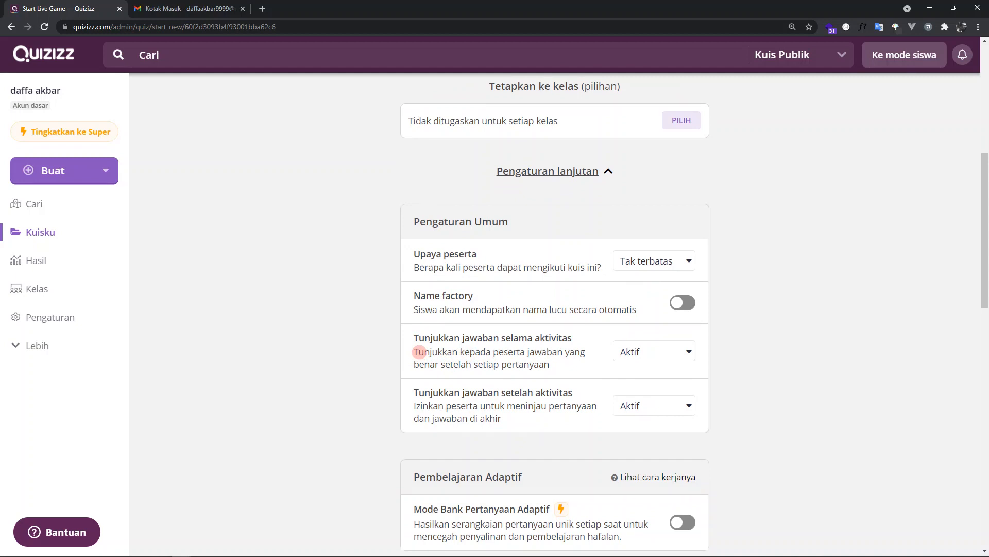
pyautogui.click(642, 351)
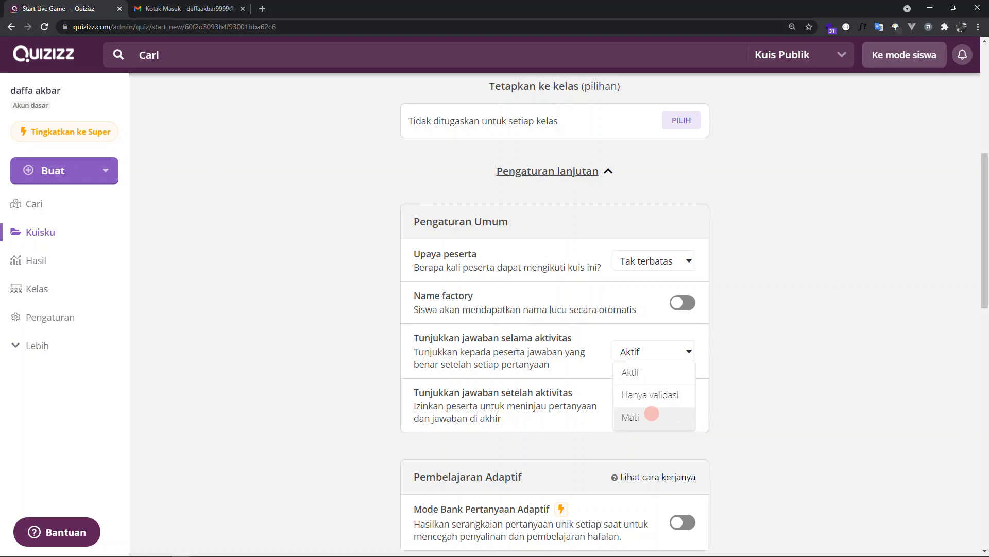
pyautogui.click(685, 350)
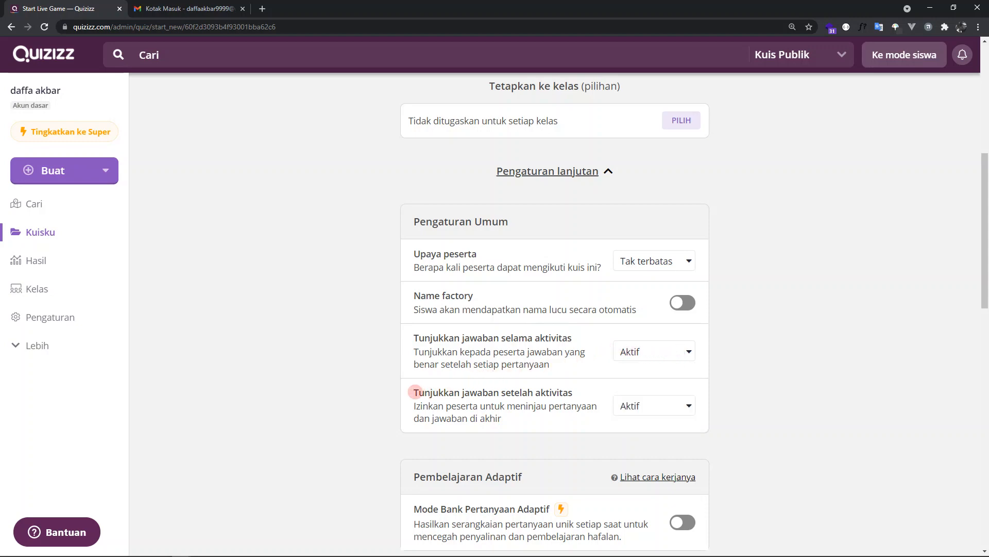
# - Examine the Tunjukkan jawaban setelah aktivitas setting and choose Aktif for it
pyautogui.moveTo(413, 392); pyautogui.dragTo(562, 406)
pyautogui.click(518, 404)
pyautogui.click(656, 404)
pyautogui.click(656, 404)
pyautogui.click(656, 404)
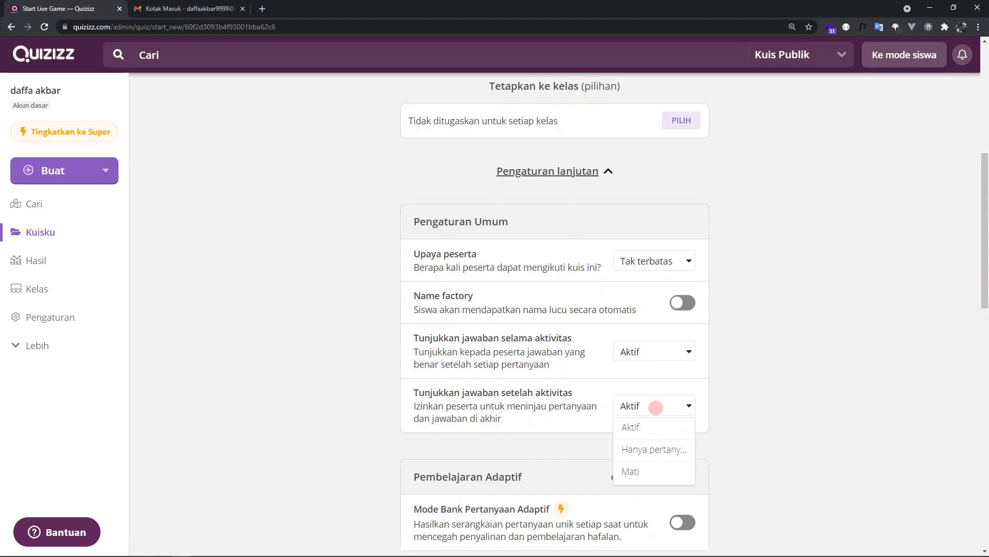
pyautogui.click(654, 428)
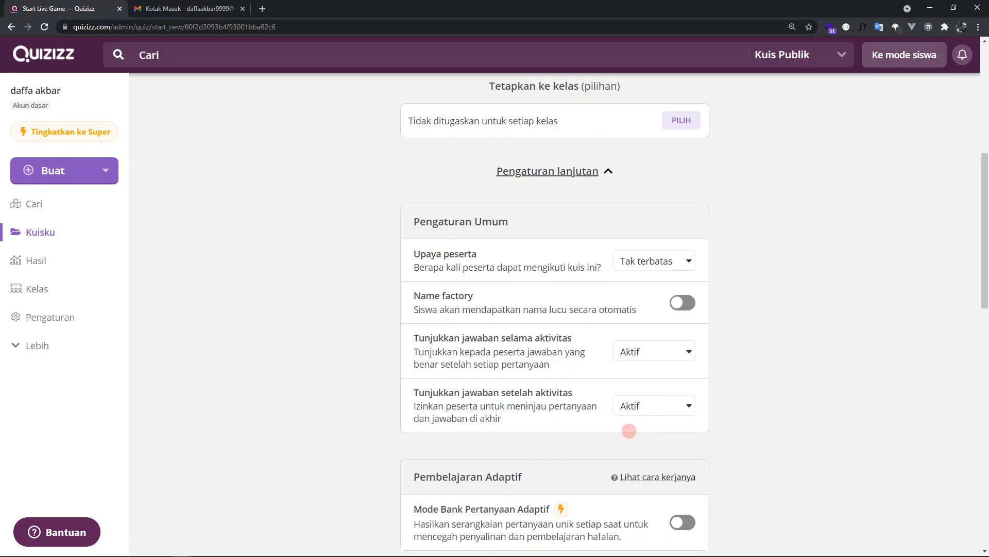
# - Look through the Pembelajaran Adaptif and Pengaturan aktivitas settings, reading the Power-ups and Waktu descriptions
pyautogui.scroll(-2, 629, 432)
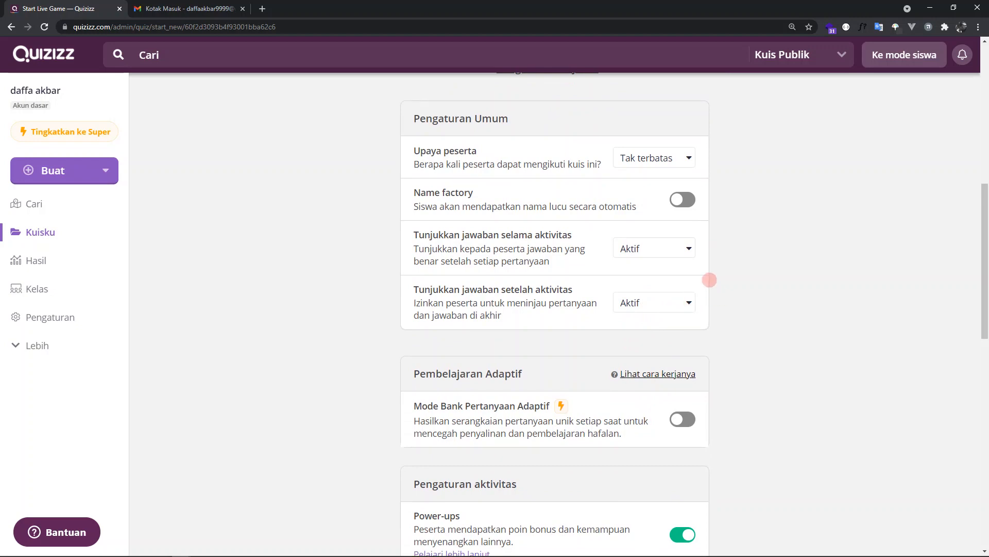
pyautogui.scroll(-3, 709, 289)
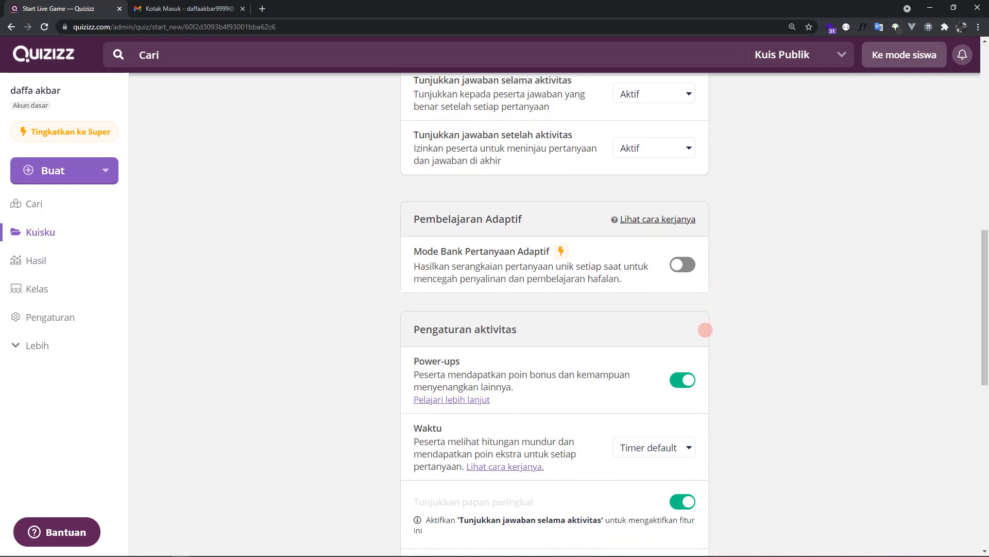
pyautogui.scroll(-3, 722, 319)
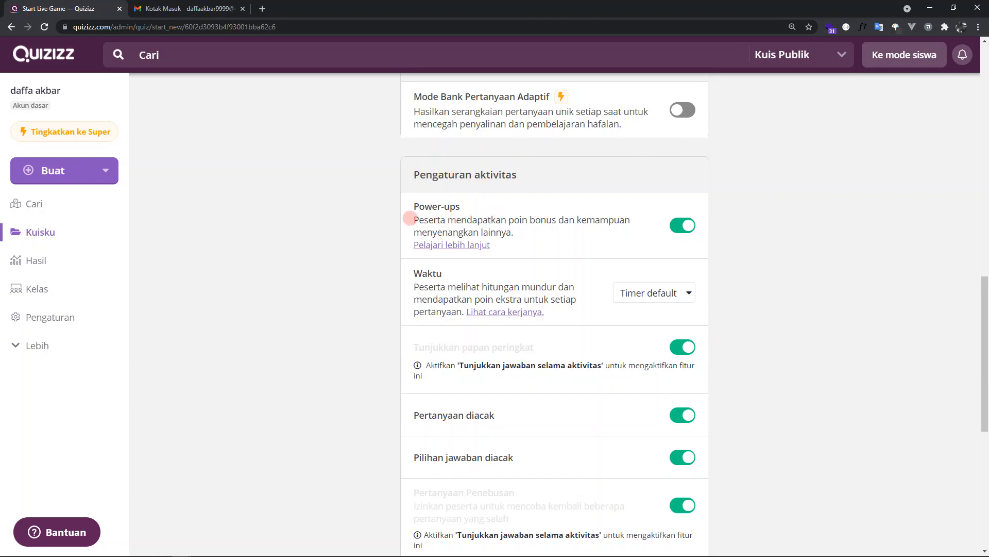
pyautogui.moveTo(410, 218); pyautogui.dragTo(510, 231)
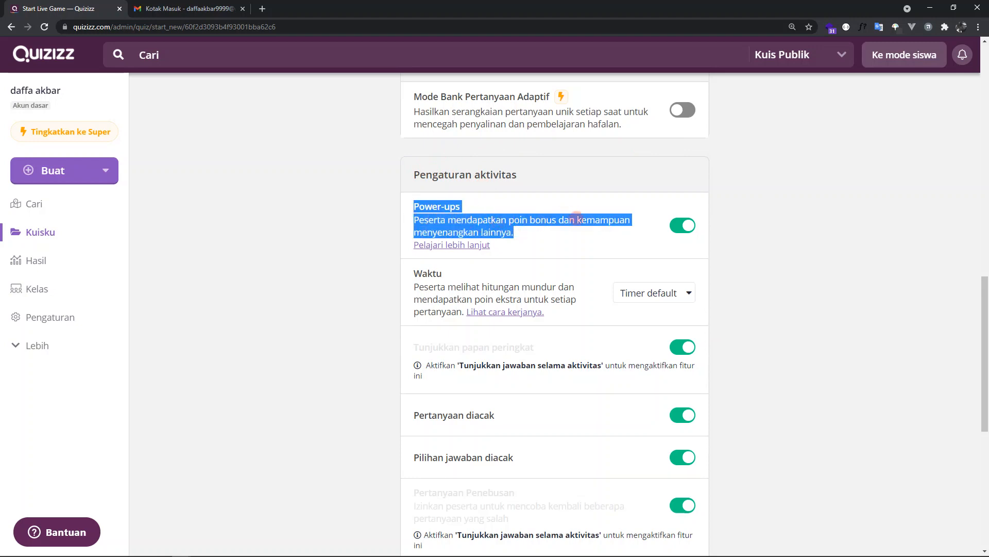
pyautogui.click(765, 243)
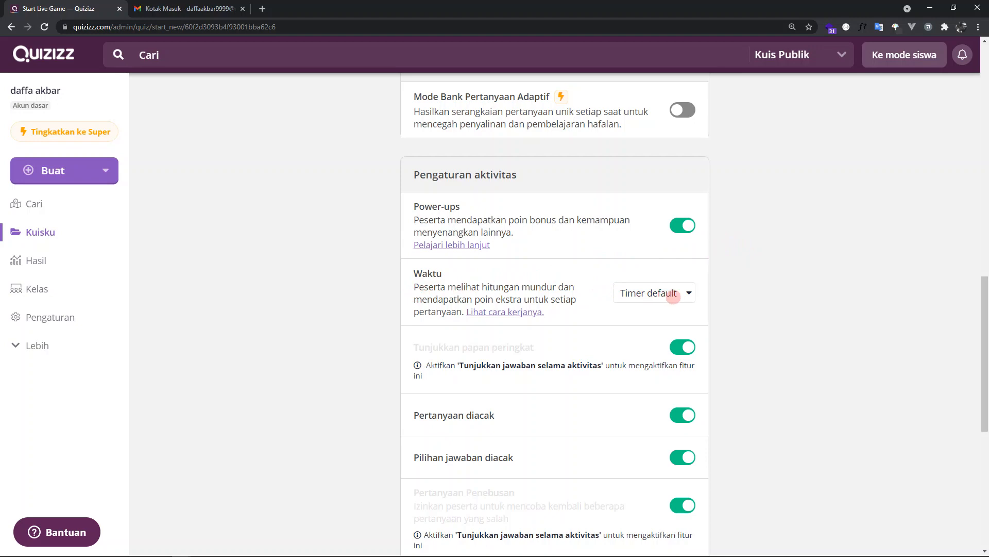
pyautogui.scroll(-2, 714, 301)
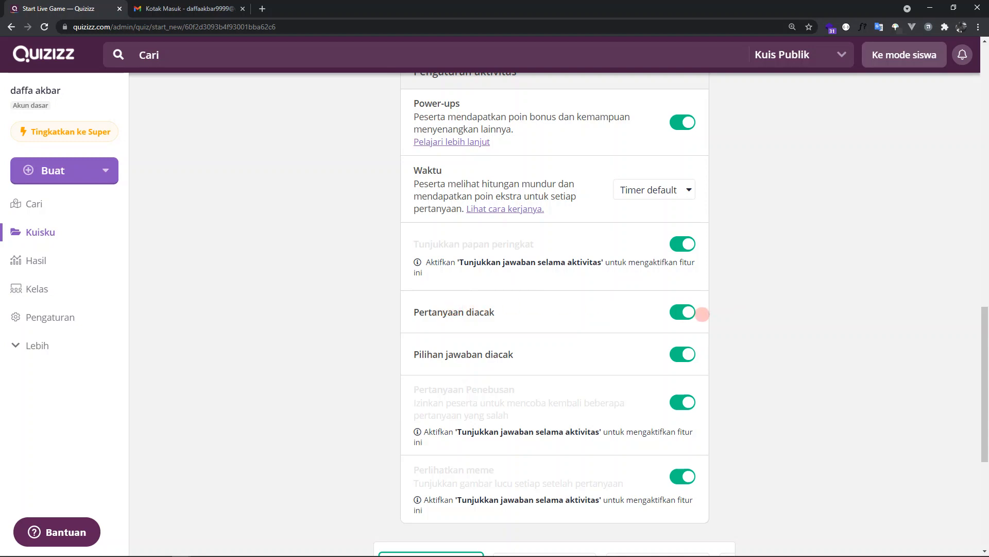
# - Try the Pertanyaan diacak switch, leaving it on, and review the remaining activity settings down to the meme sets
pyautogui.click(680, 313)
pyautogui.click(680, 313)
pyautogui.click(681, 315)
pyautogui.click(681, 314)
pyautogui.scroll(-5, 678, 416)
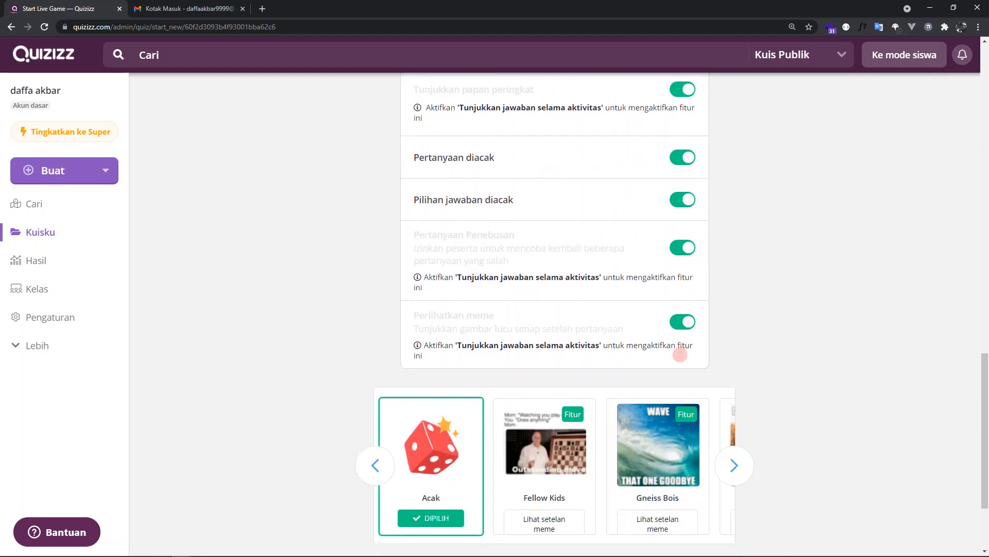
pyautogui.scroll(1, 758, 407)
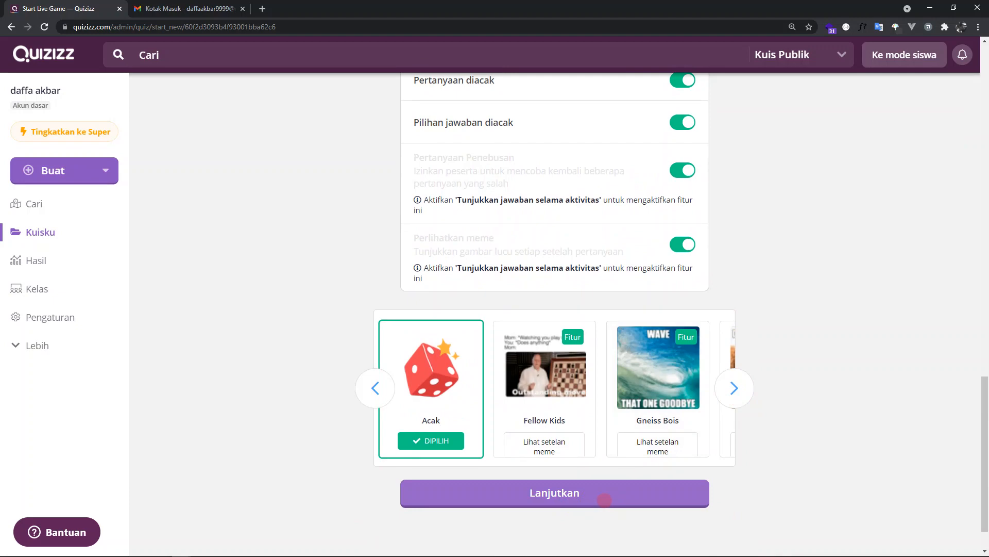
# - Continue to the live session's waiting lobby and copy its join link
pyautogui.click(605, 499)
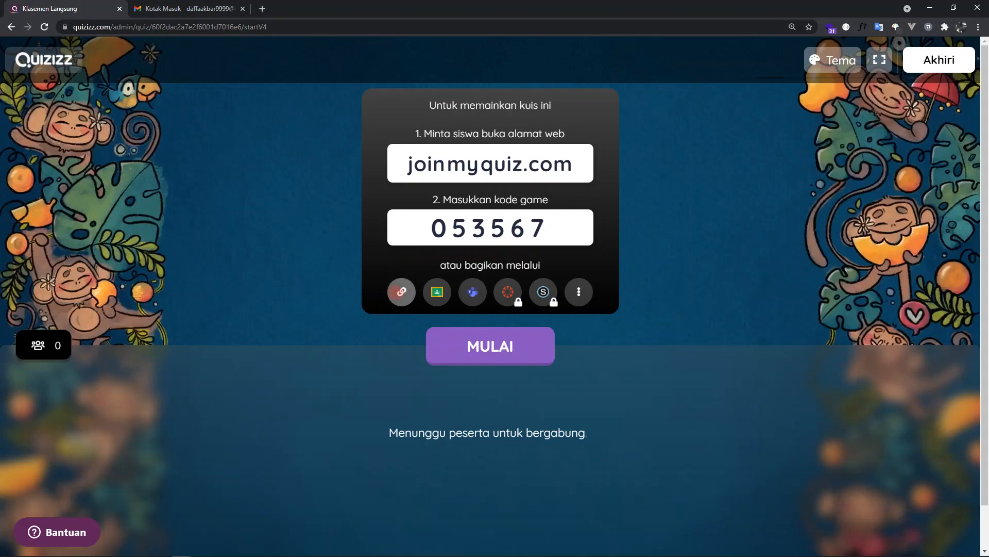
pyautogui.click(401, 292)
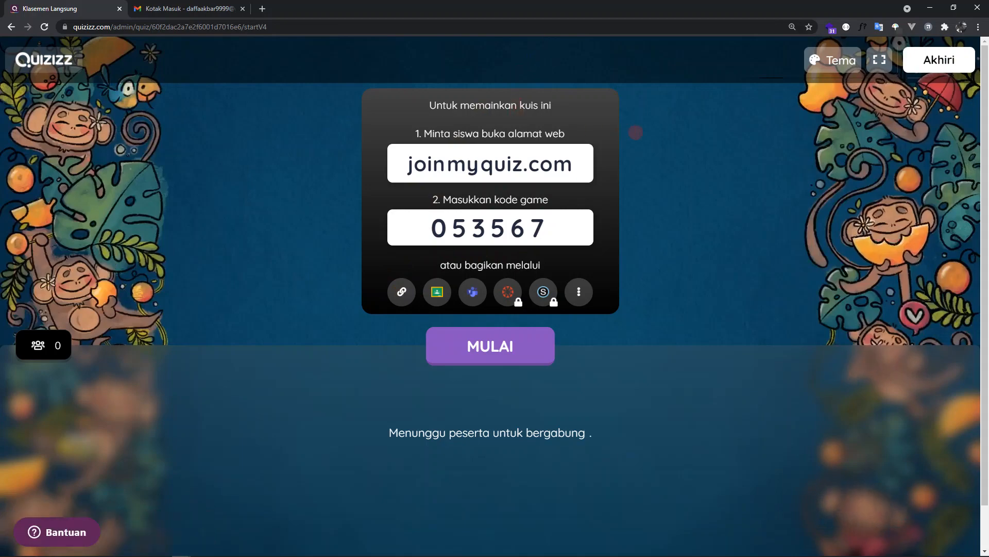
# - Close the leftover browser windows and fit the host window to the left half of the screen
pyautogui.moveTo(785, 2); pyautogui.dragTo(772, 111)
pyautogui.click(977, 7)
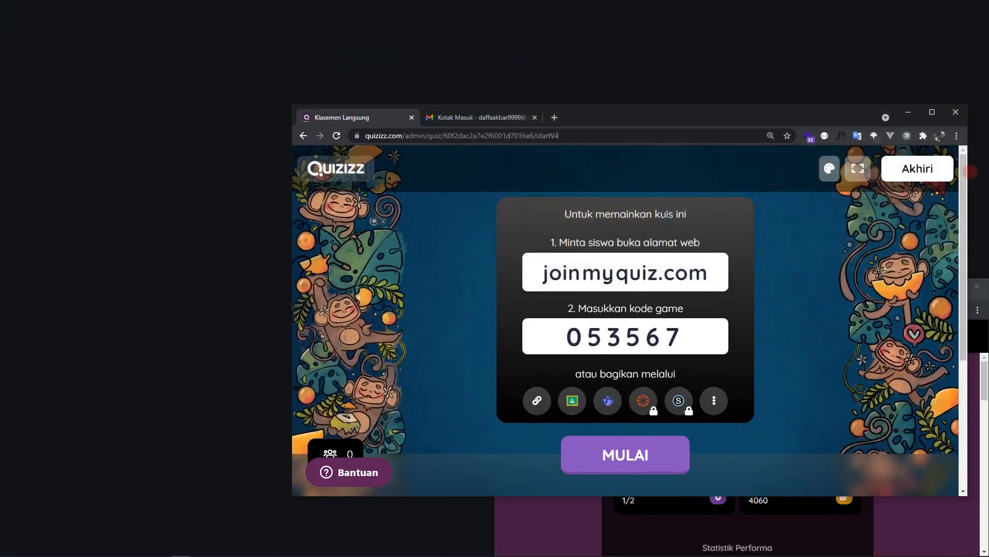
pyautogui.click(976, 286)
pyautogui.click(977, 286)
pyautogui.moveTo(722, 119); pyautogui.dragTo(1, 422)
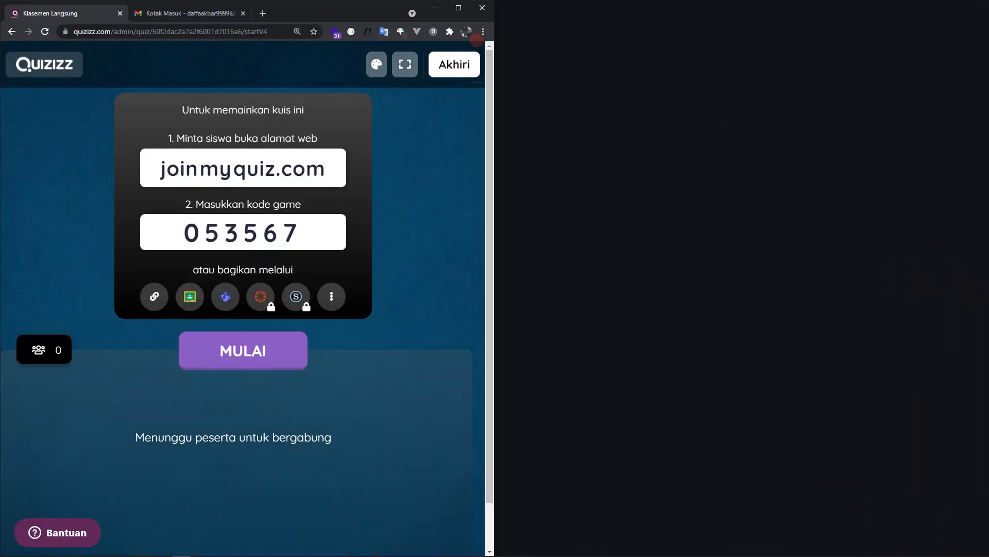
# - Open two incognito windows and stack them in the two quarters beside the host window
pyautogui.click(483, 32)
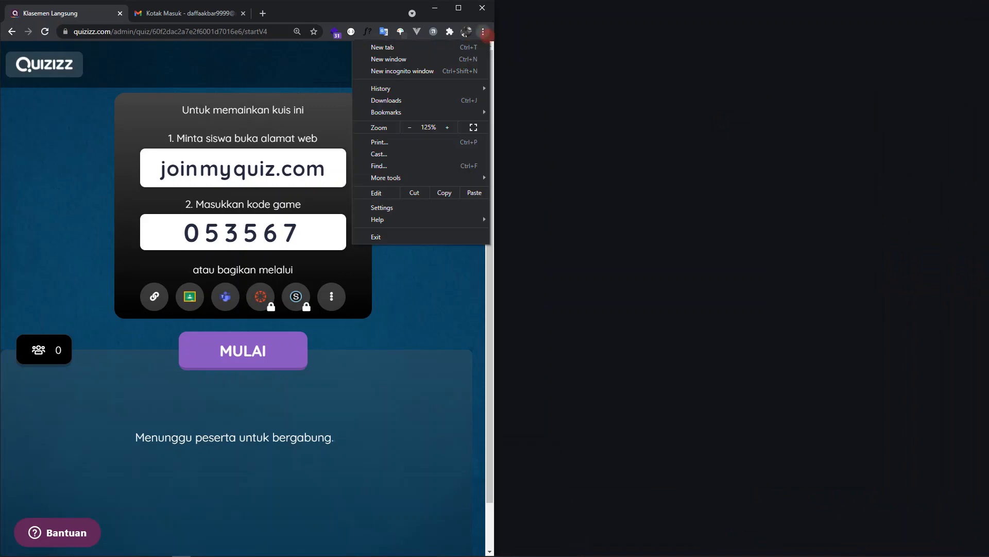
pyautogui.click(463, 72)
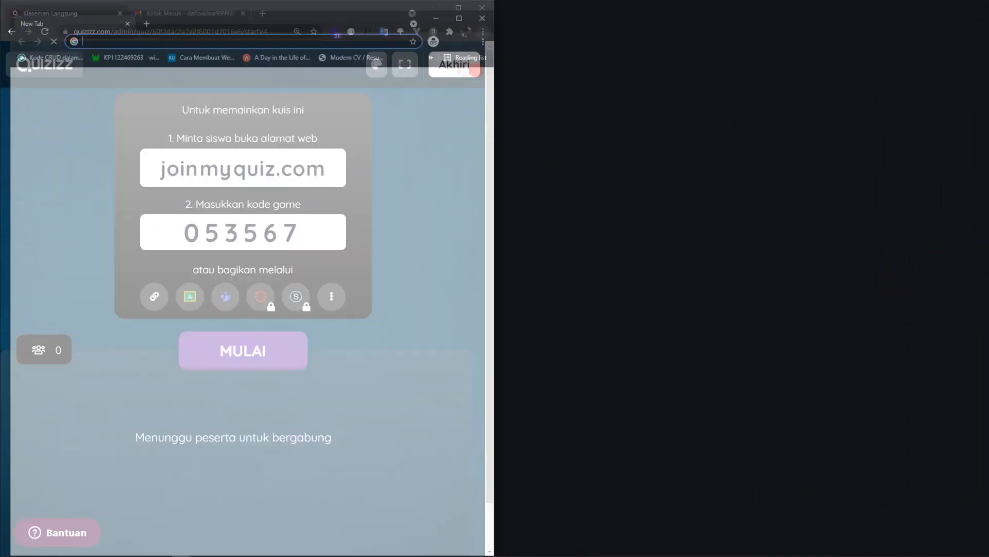
pyautogui.press('super+Right')
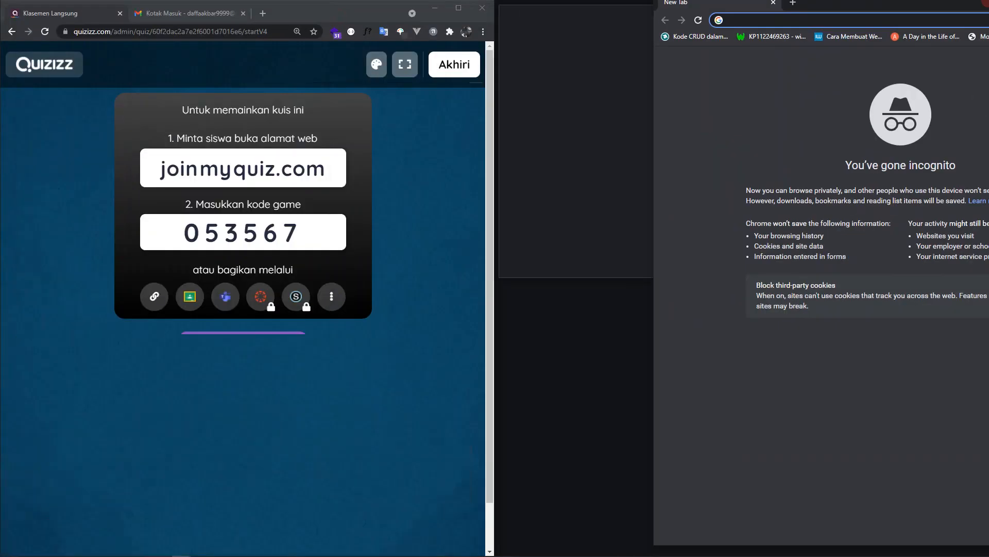
pyautogui.click(482, 32)
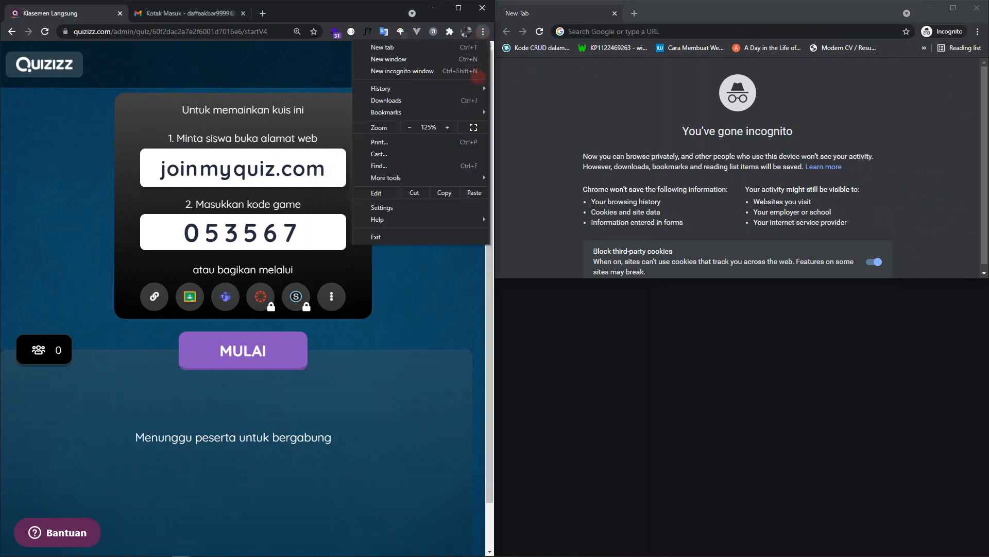
pyautogui.click(463, 71)
pyautogui.moveTo(364, 17); pyautogui.dragTo(984, 551)
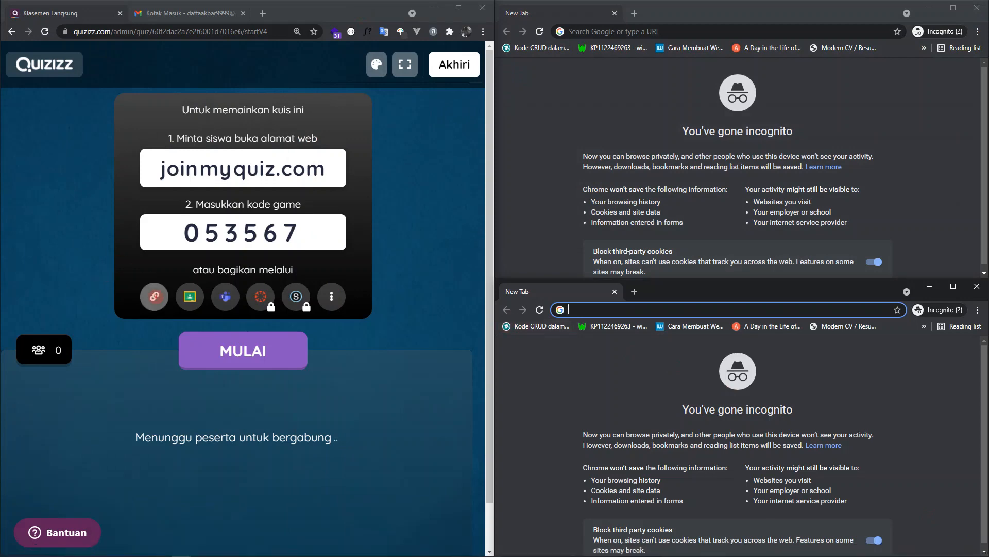
# - Copy the session's join link and open it in both incognito windows
pyautogui.click(154, 297)
pyautogui.click(635, 31)
pyautogui.write('https://quizizz.com/join?gc=053567')
pyautogui.press('Return')
pyautogui.write('https://quizizz.com/join?gc=053567')
pyautogui.press('Return')
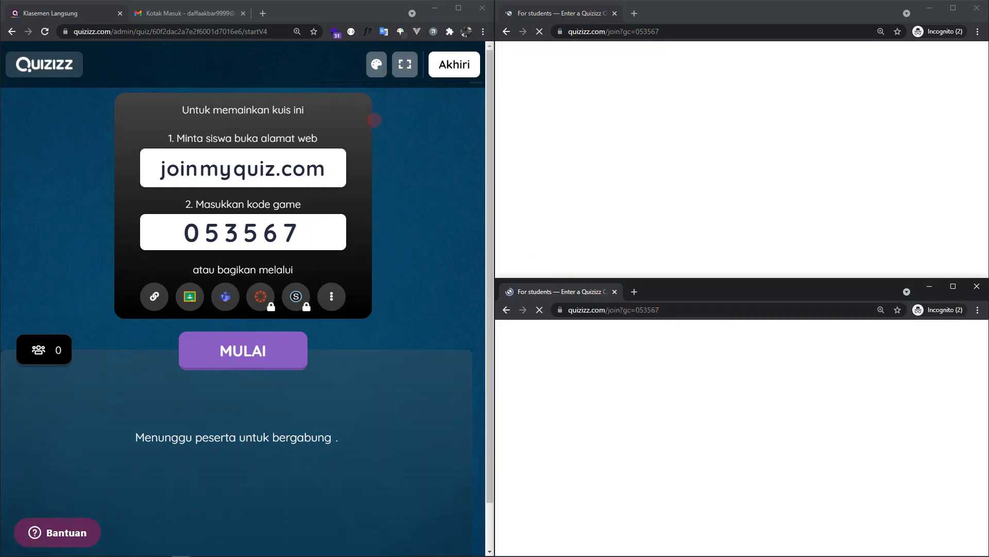
# - Examine the lobby's available themes and close the list with Summer still chosen
pyautogui.click(375, 65)
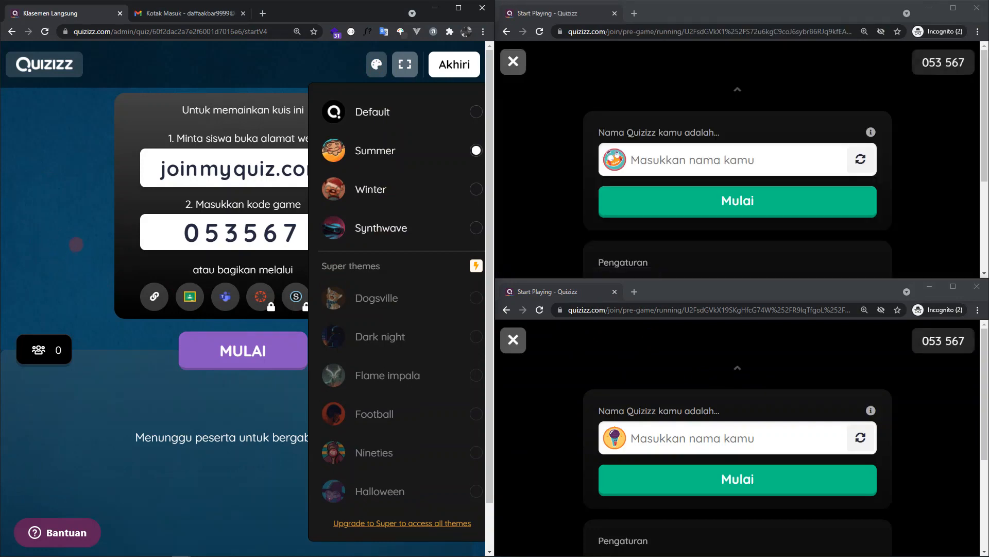
pyautogui.click(75, 244)
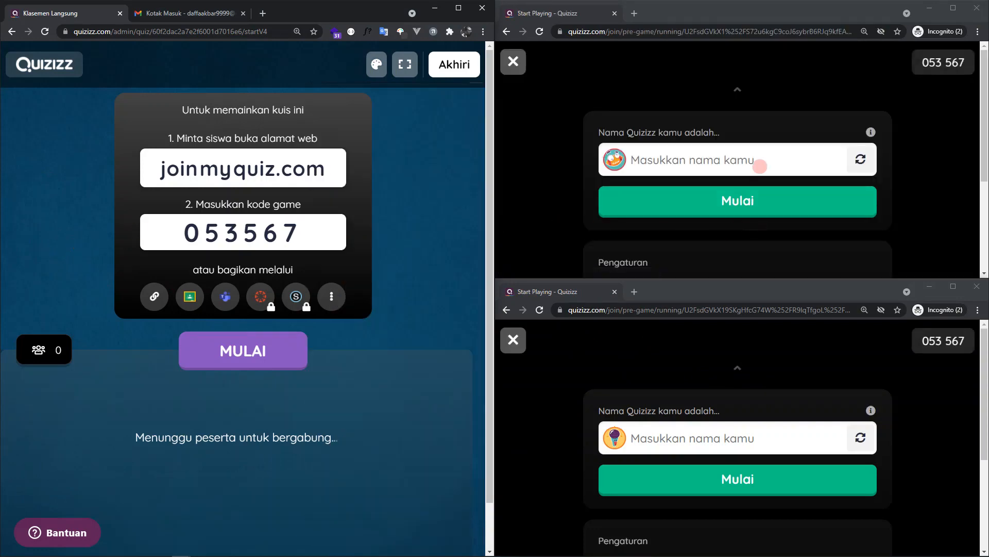
# - Enter the first participant's name in the upper incognito window, switch off Musik, Efek suara and Meme, and join the game
pyautogui.click(760, 166)
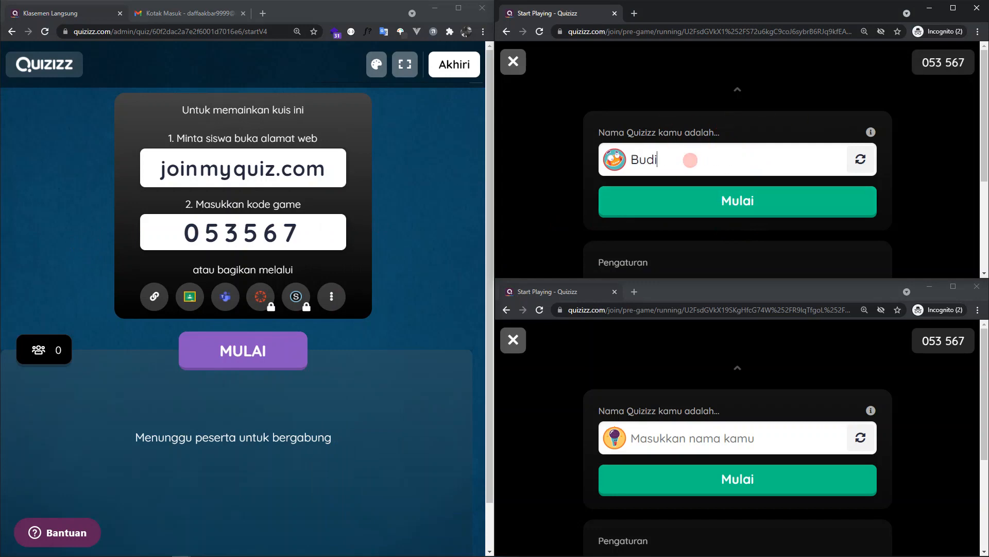
pyautogui.scroll(-1, 710, 154)
pyautogui.scroll(1, 690, 155)
pyautogui.scroll(-1, 682, 162)
pyautogui.scroll(1, 685, 158)
pyautogui.scroll(-1, 687, 155)
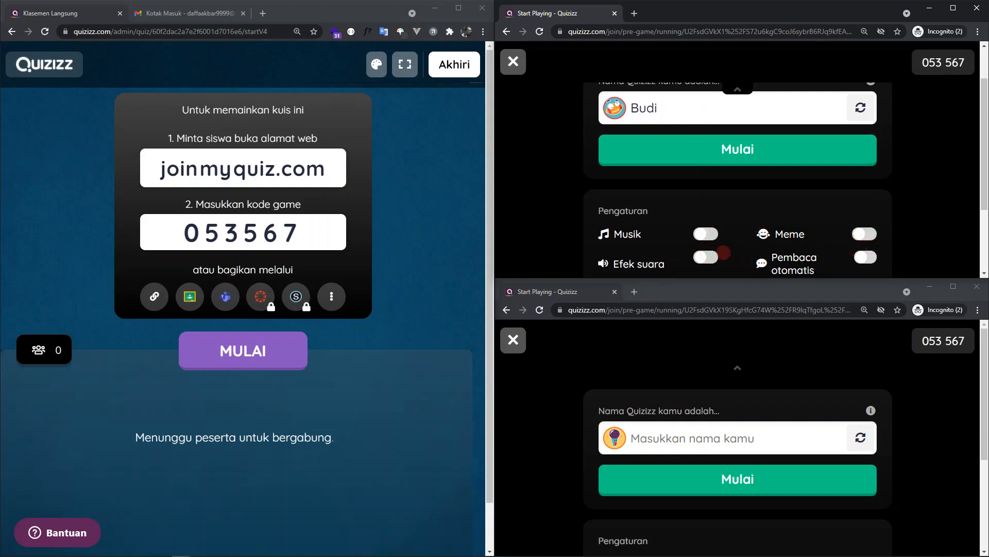
pyautogui.scroll(1, 717, 232)
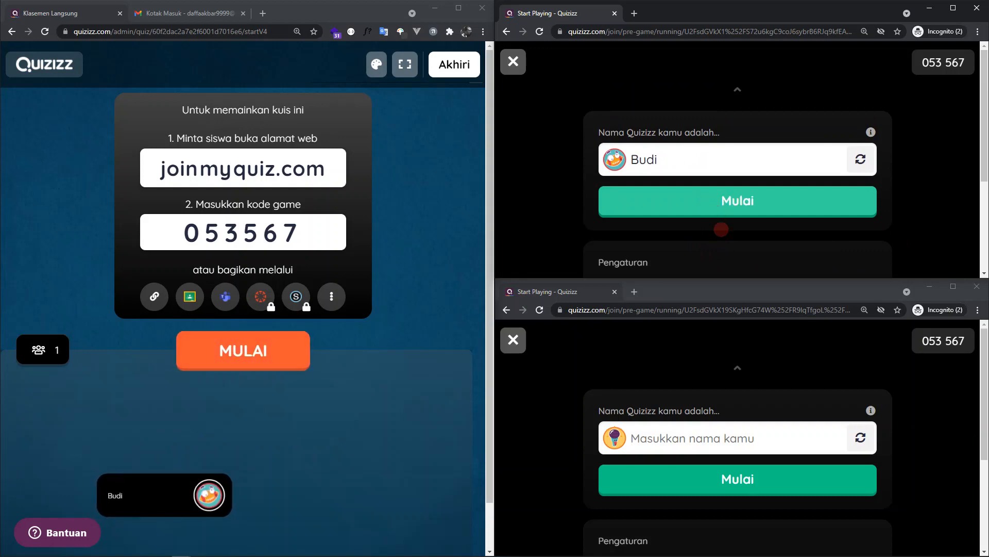
pyautogui.moveTo(175, 475)
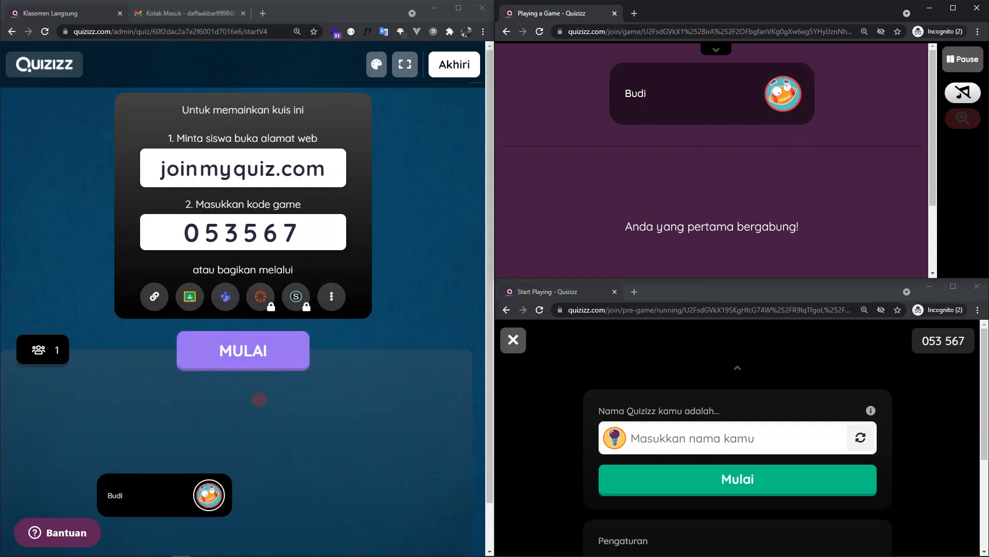
# - Enter the second participant's name in the lower incognito window, switch off its sound, and join the game
pyautogui.click(674, 426)
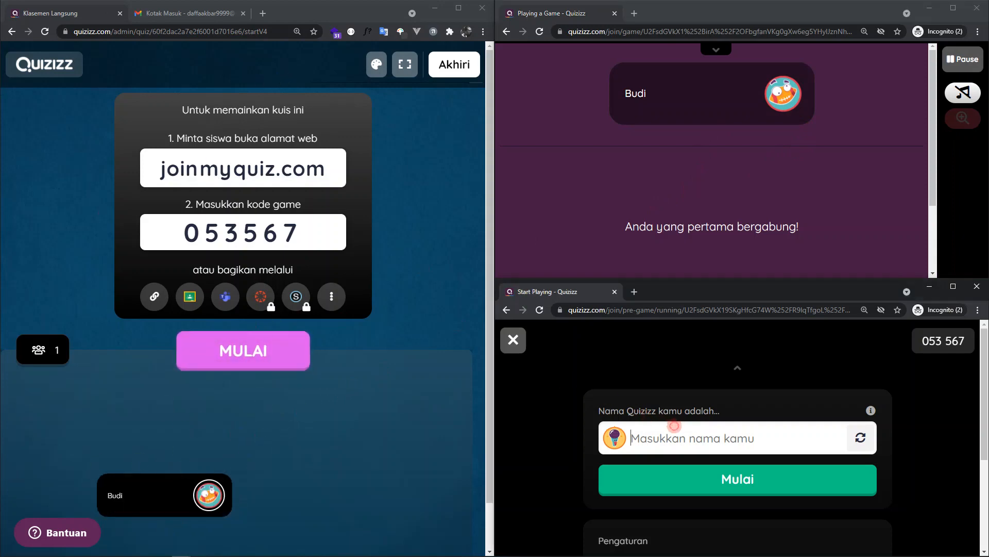
pyautogui.scroll(-1, 689, 425)
pyautogui.write('Andi')
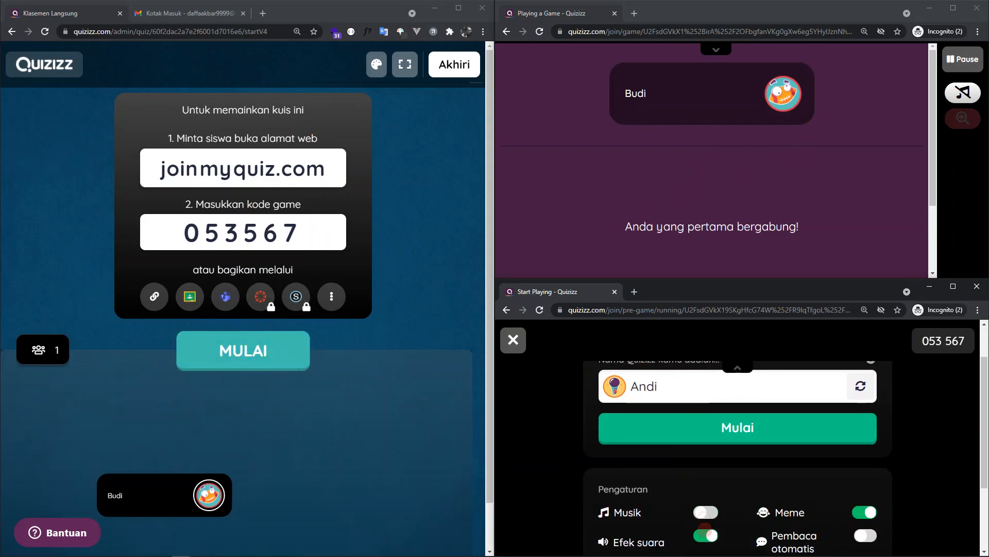
pyautogui.click(705, 528)
pyautogui.scroll(1, 824, 490)
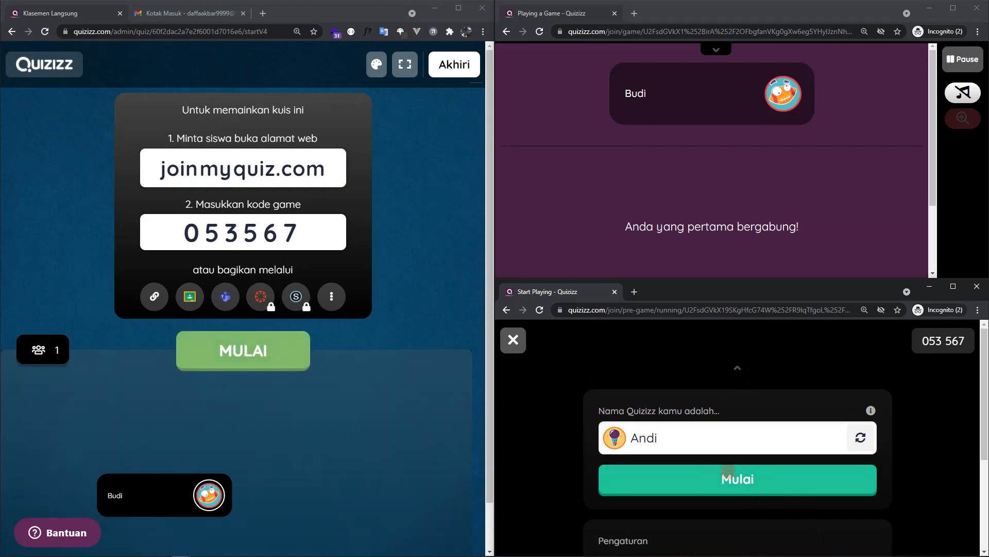
pyautogui.click(731, 482)
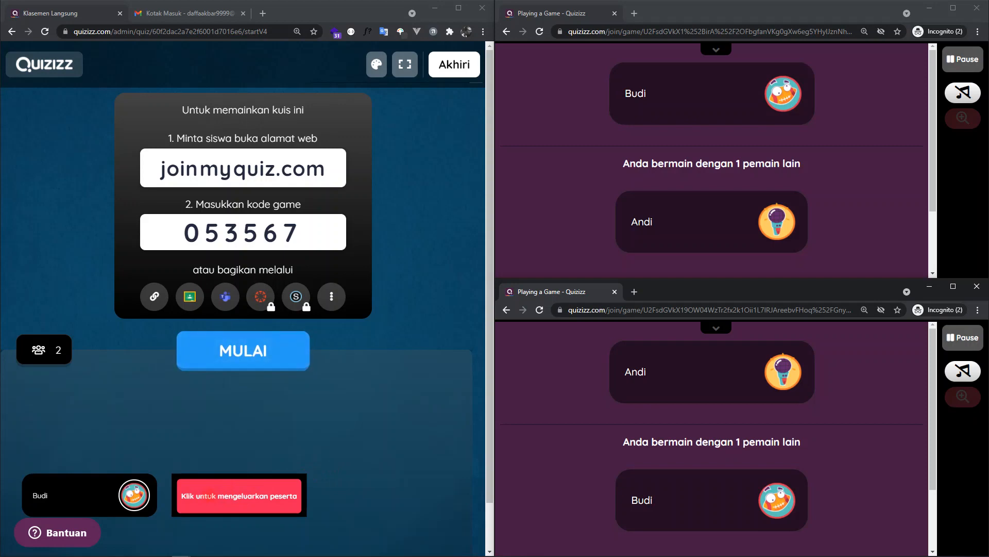
# - Request removal of the second participant from the host's lobby and decline the confirmation
pyautogui.click(209, 496)
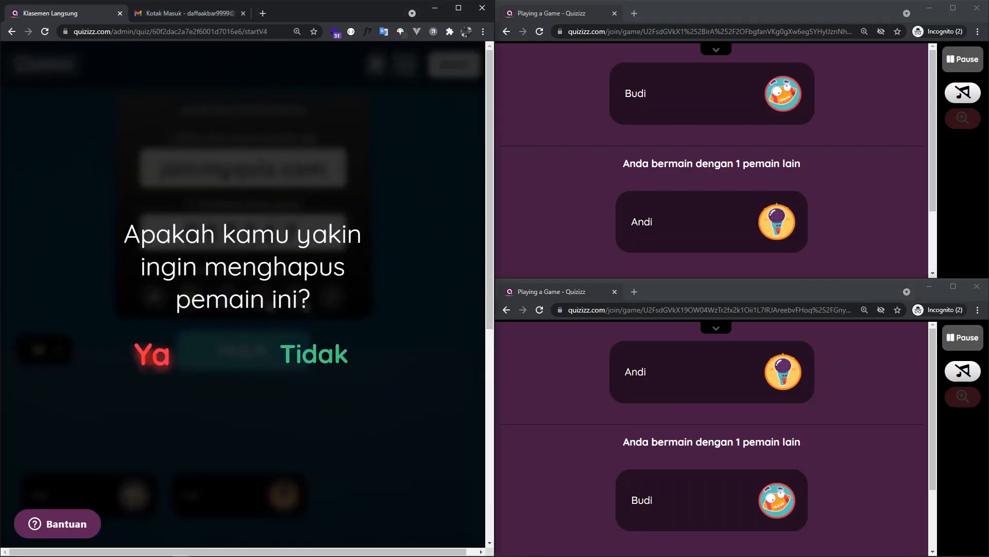
pyautogui.click(344, 352)
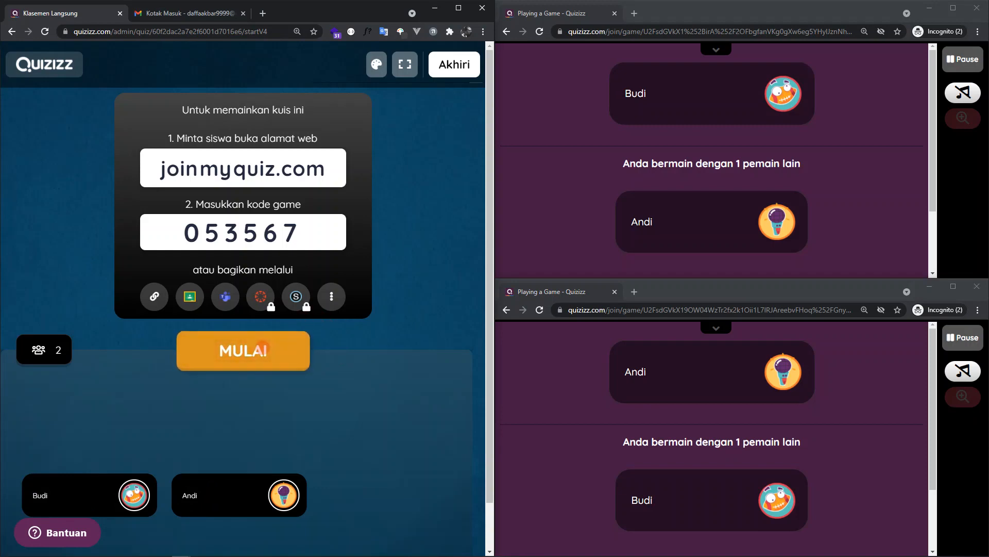
# - Start the live game and answer two questions per participant: 10 and 7 as the first participant, 4 and 9 as the second
pyautogui.click(262, 347)
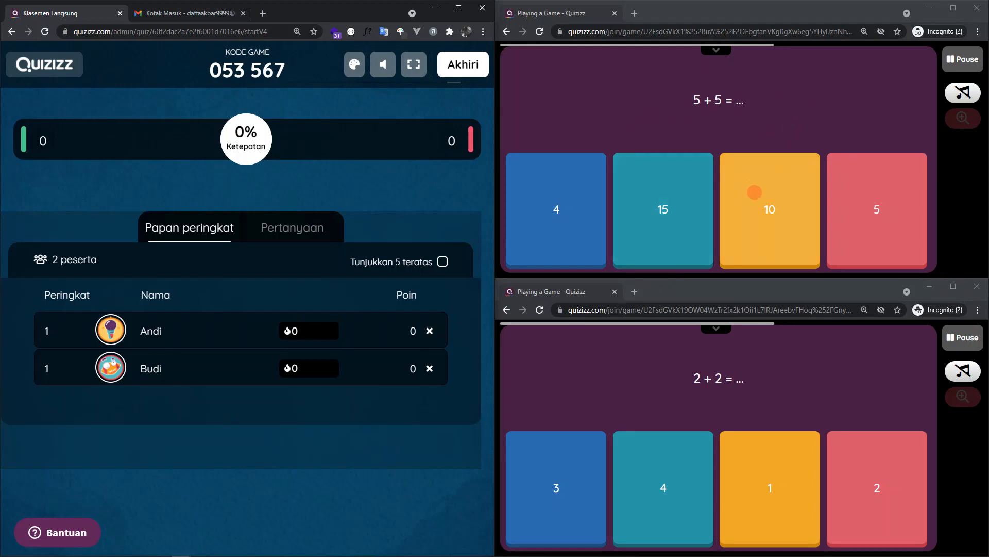
pyautogui.click(755, 191)
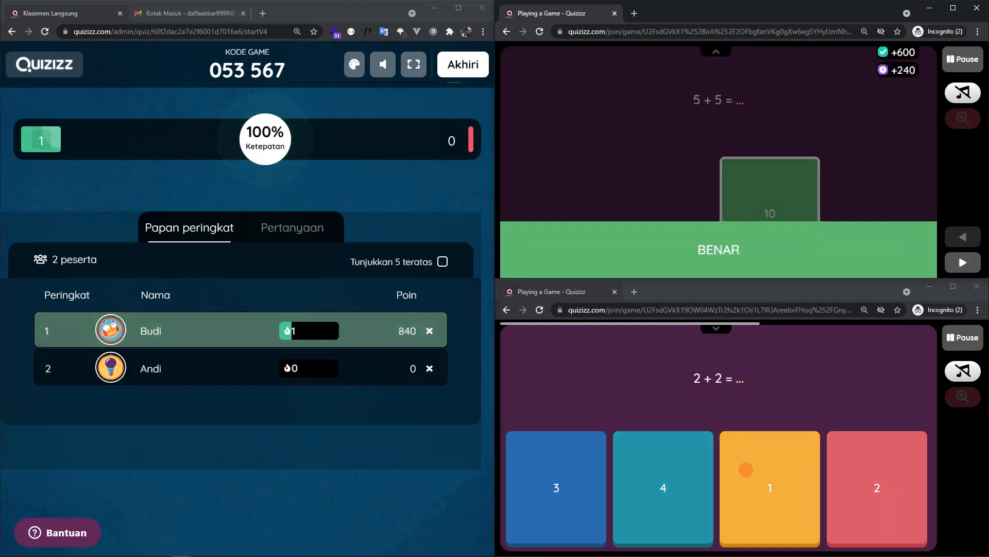
pyautogui.click(664, 477)
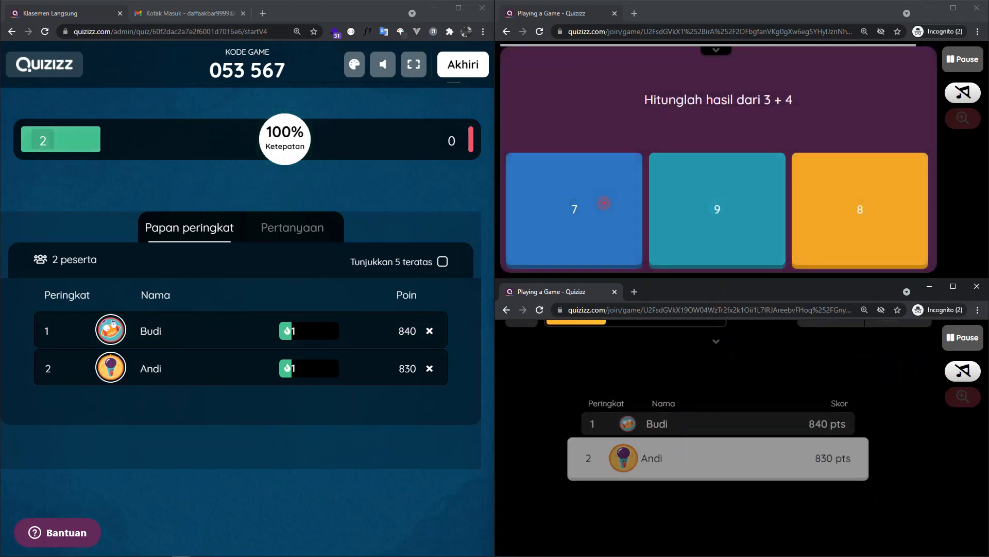
pyautogui.click(603, 202)
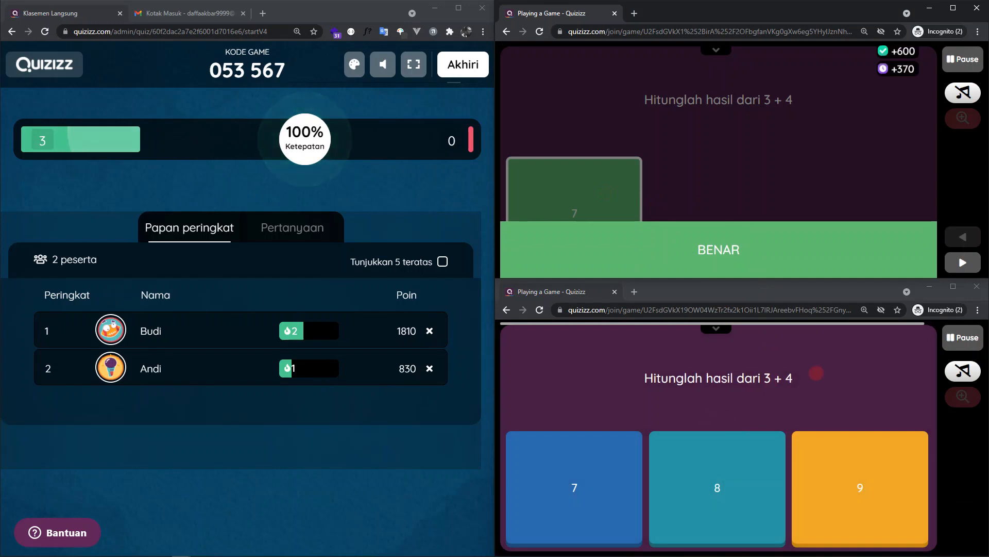
pyautogui.click(792, 456)
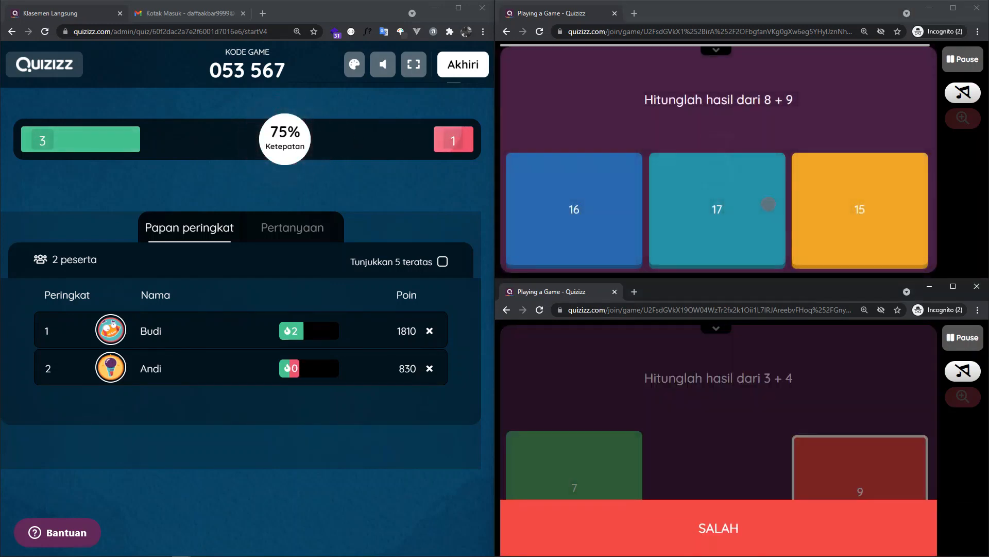
# - Continue the quiz, answering 16, 4, 10 and the redemption question with 15 as the first participant, and 4, 9 and 17 as the second
pyautogui.click(597, 214)
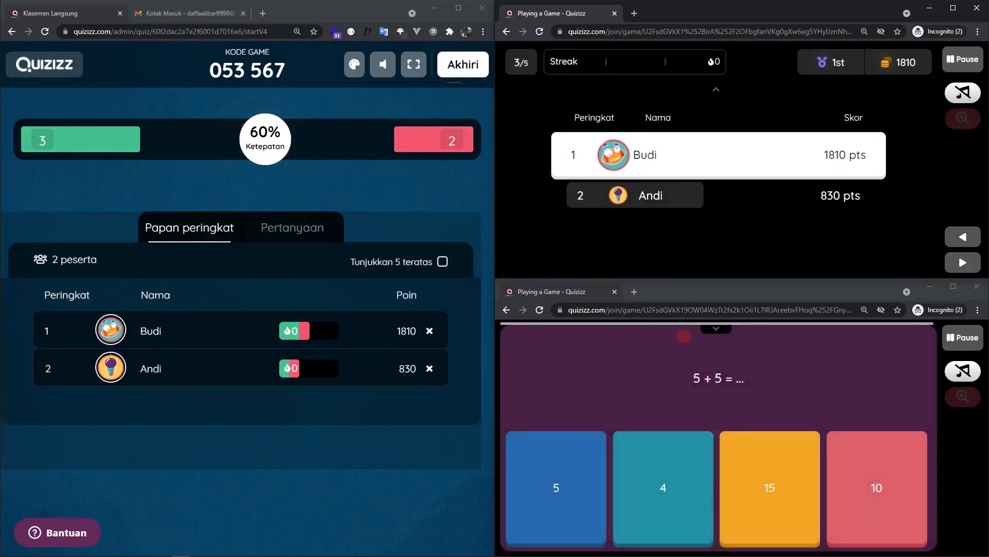
pyautogui.click(662, 471)
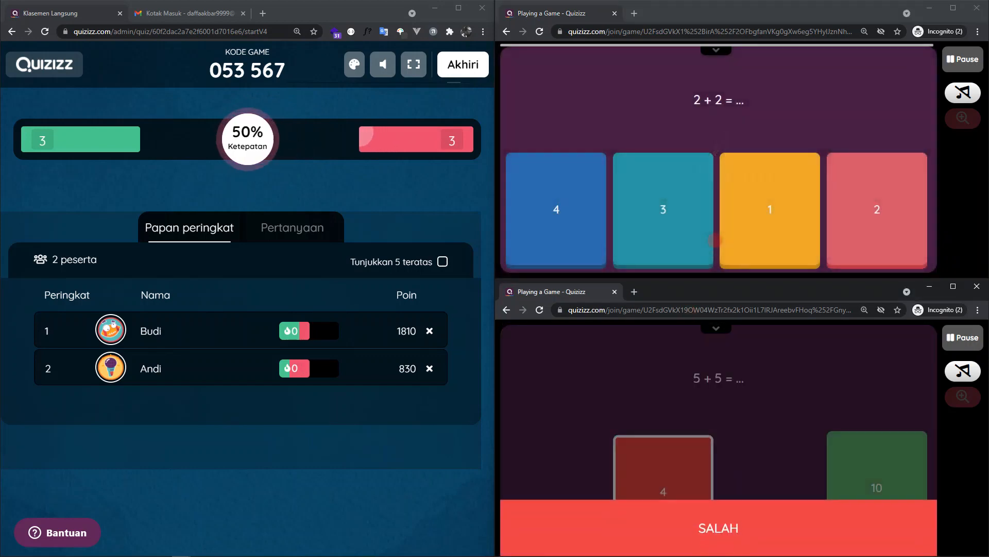
pyautogui.click(592, 230)
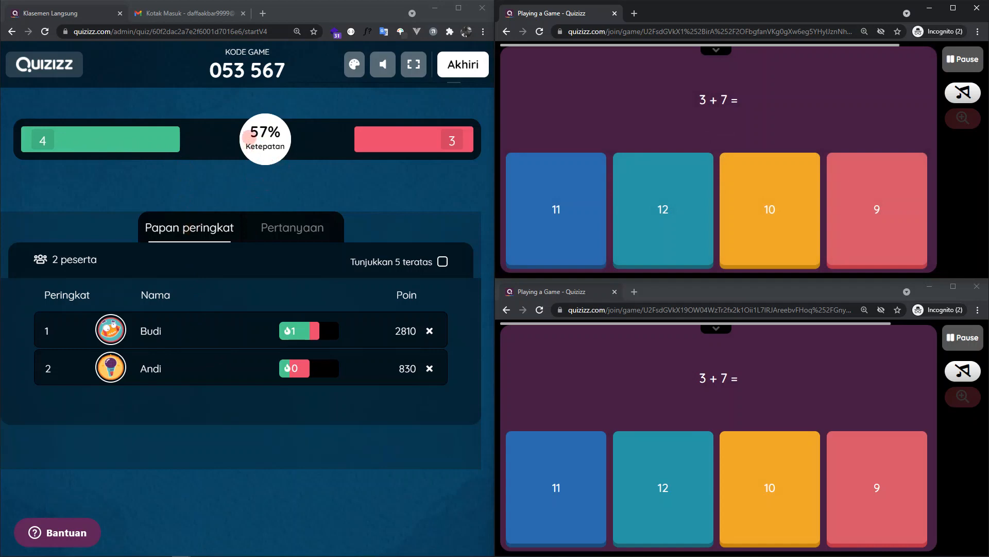
pyautogui.click(249, 137)
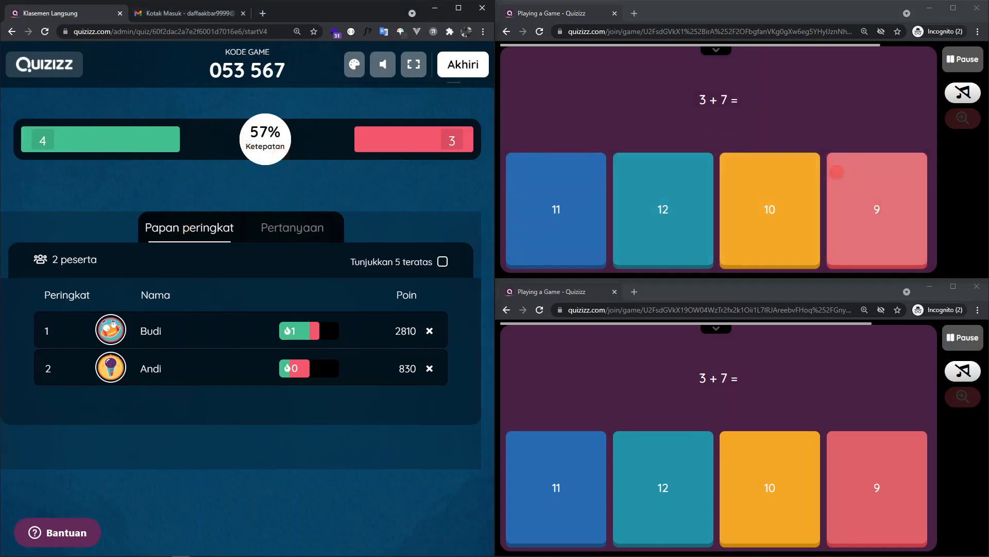
pyautogui.click(729, 205)
pyautogui.click(829, 438)
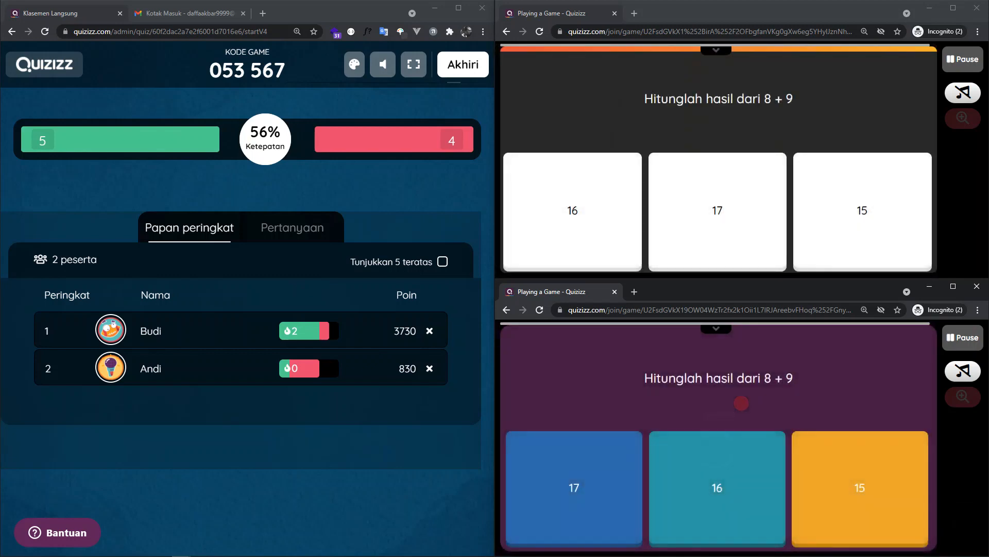
pyautogui.click(852, 230)
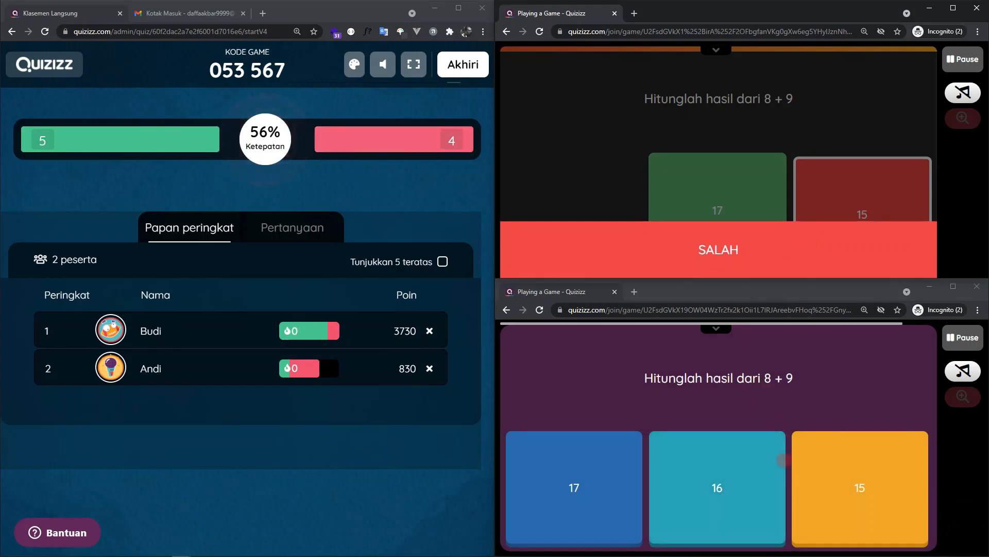
pyautogui.click(607, 490)
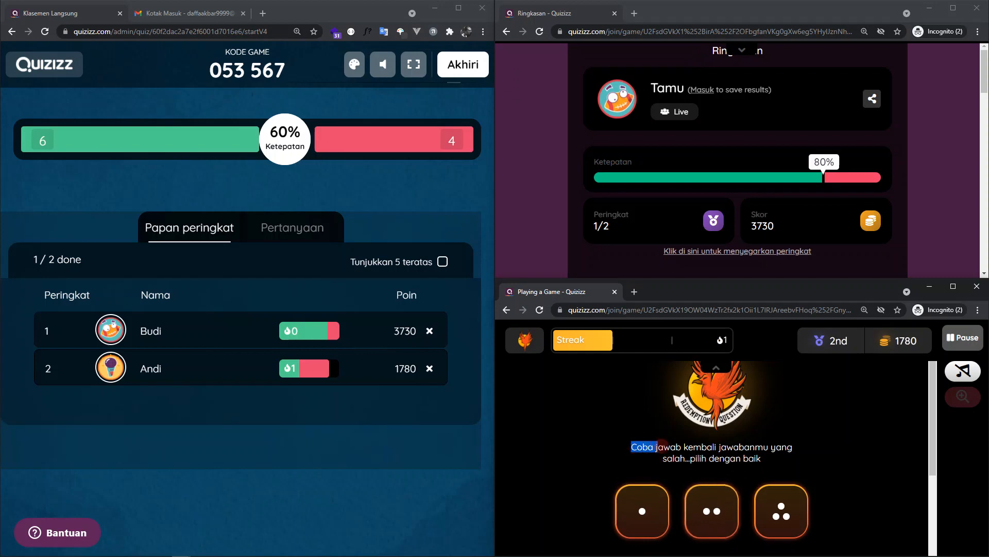
# - Choose the three-dot redemption card as the second participant and answer 3 + 7 with 10
pyautogui.moveTo(768, 449); pyautogui.dragTo(779, 454)
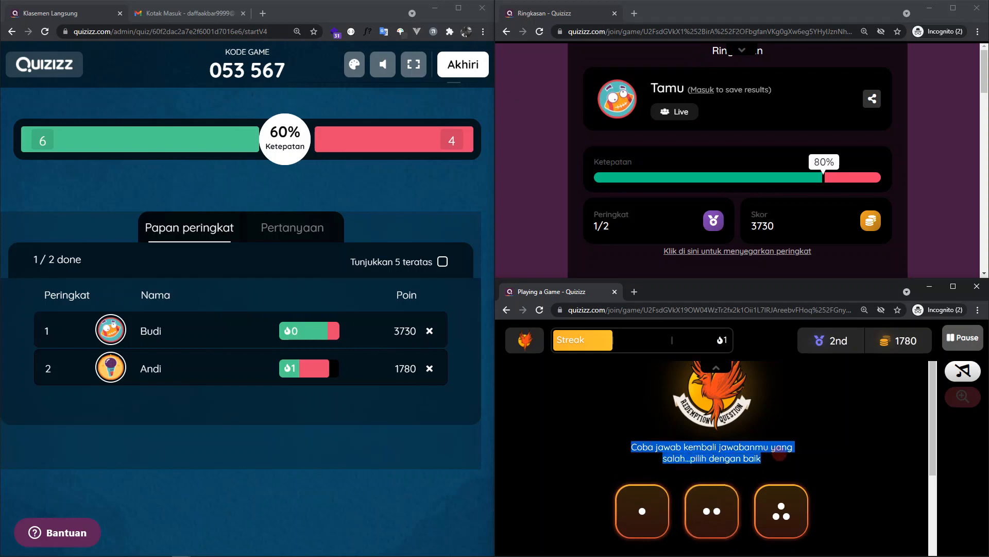
pyautogui.click(791, 458)
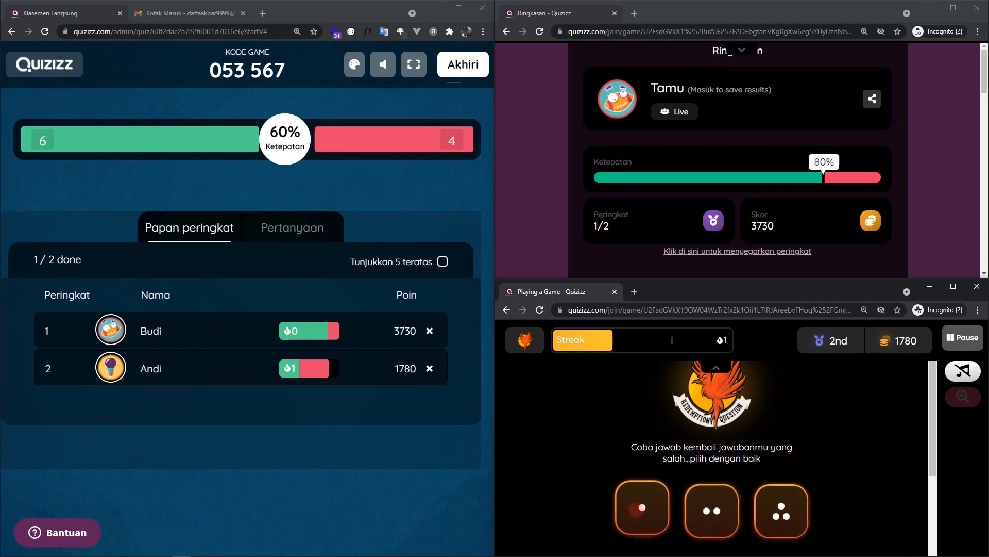
pyautogui.click(759, 505)
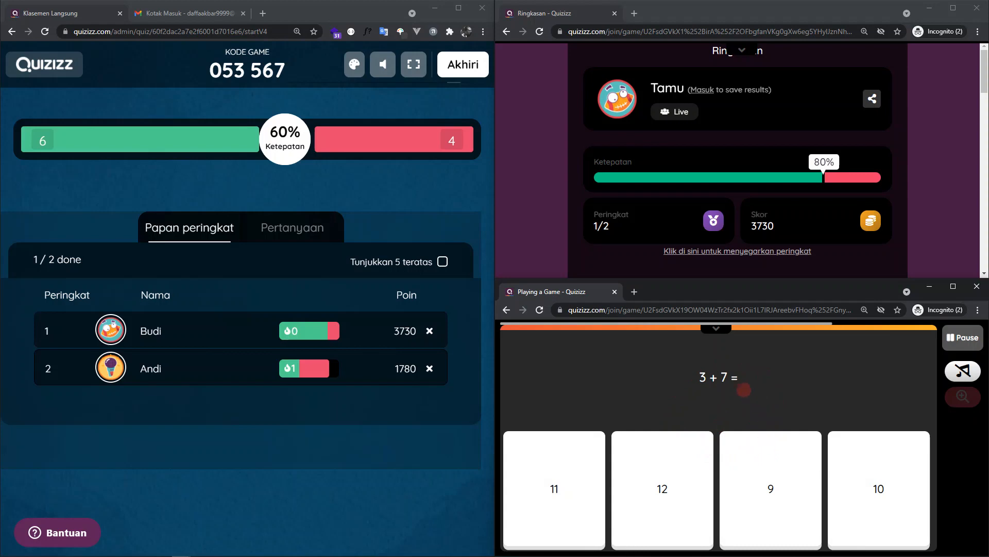
pyautogui.click(858, 461)
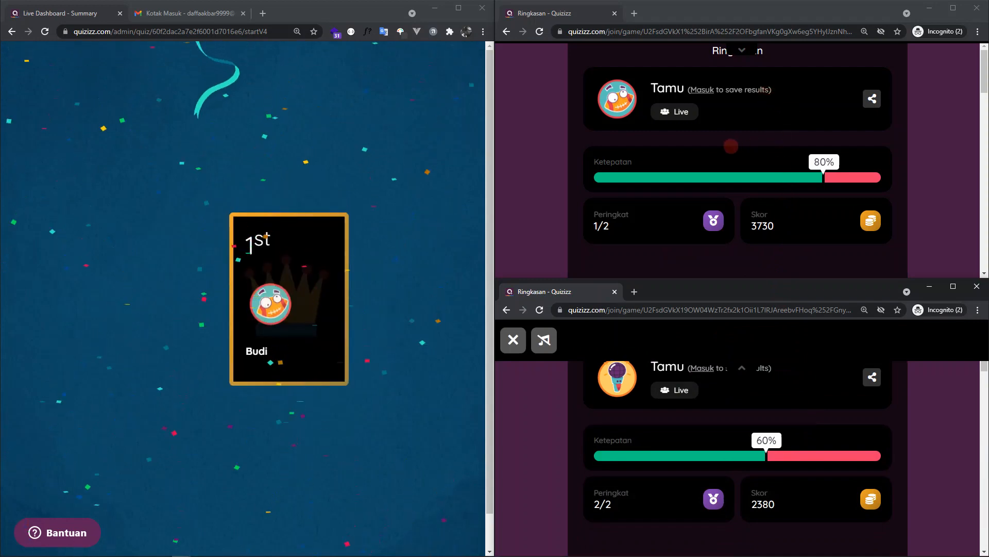
# - Examine both participants' result summaries, including the performance statistics and the reviewed questions
pyautogui.scroll(-3, 753, 137)
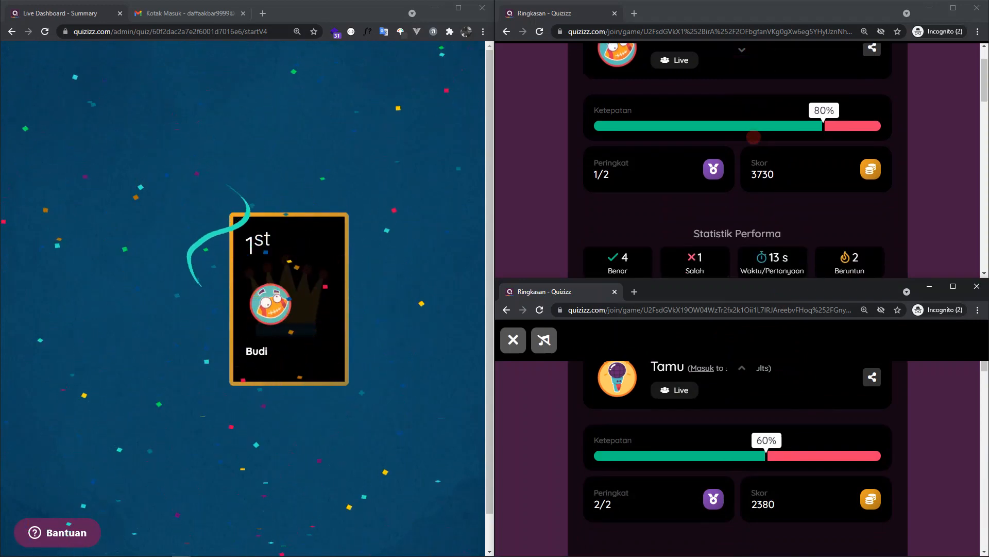
pyautogui.scroll(-5, 712, 185)
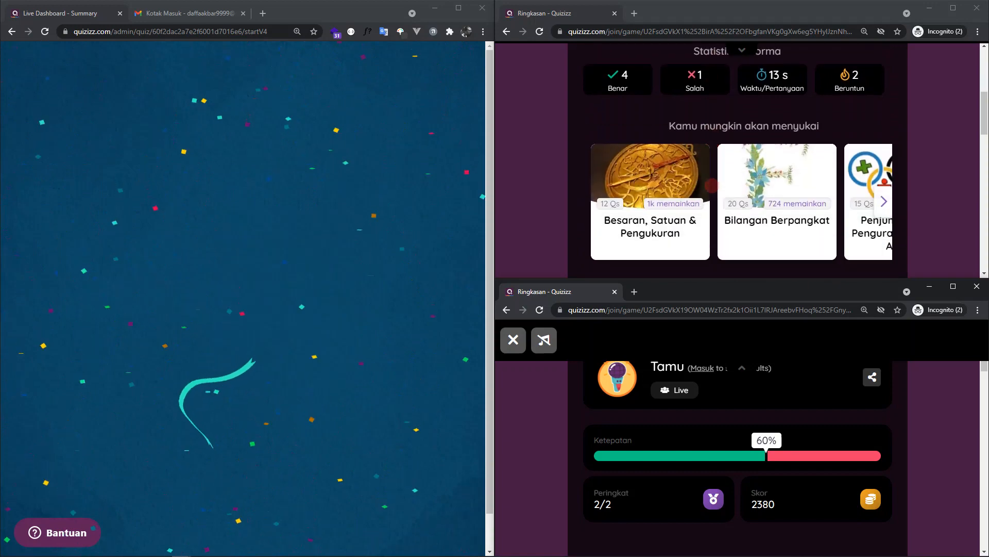
pyautogui.scroll(-2, 642, 100)
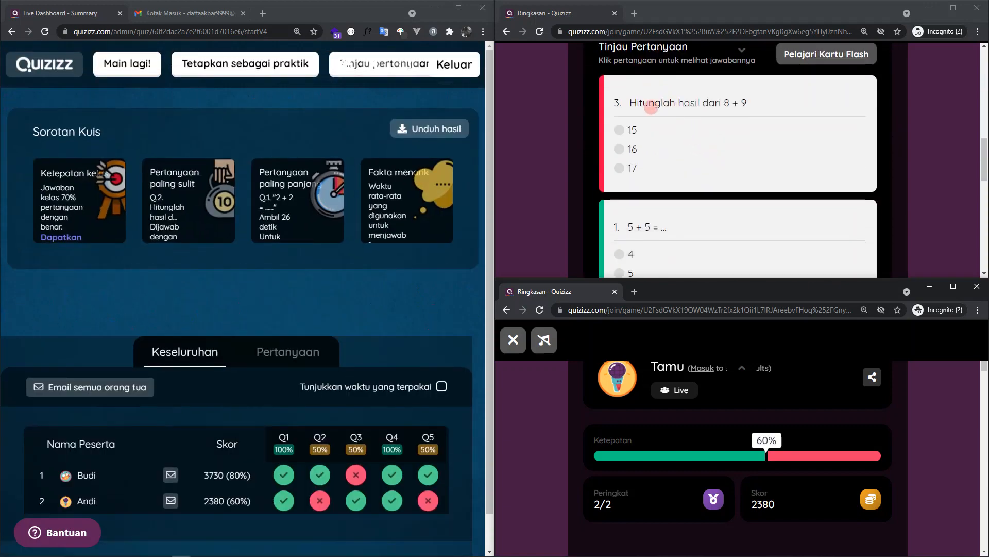
pyautogui.scroll(2, 680, 124)
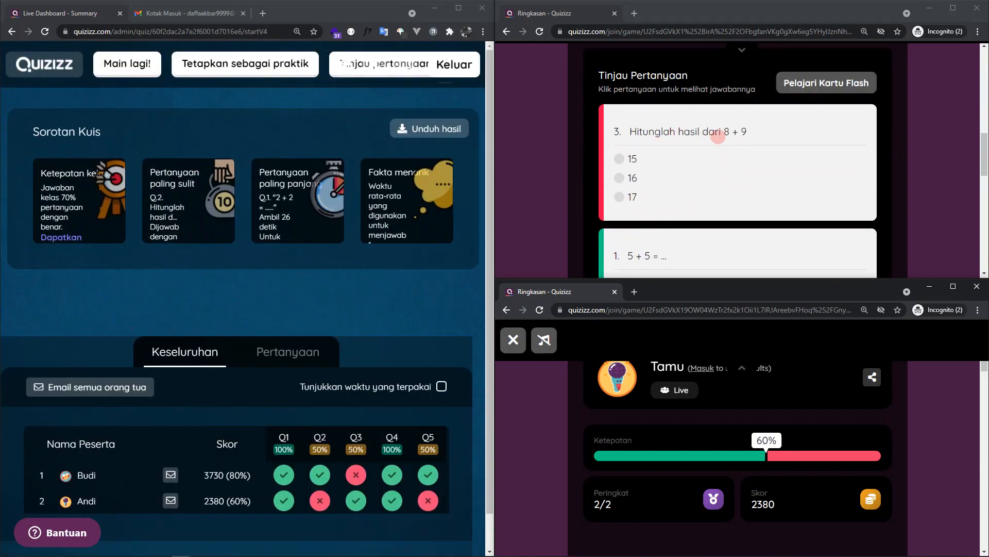
pyautogui.scroll(-3, 722, 154)
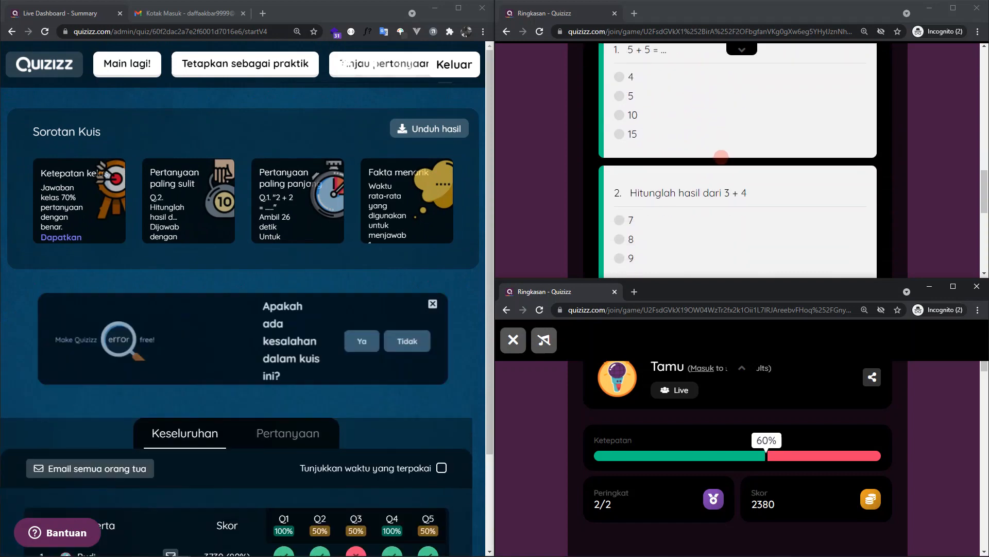
pyautogui.scroll(2, 694, 163)
pyautogui.scroll(-4, 696, 165)
pyautogui.scroll(-2, 696, 165)
pyautogui.scroll(8, 696, 175)
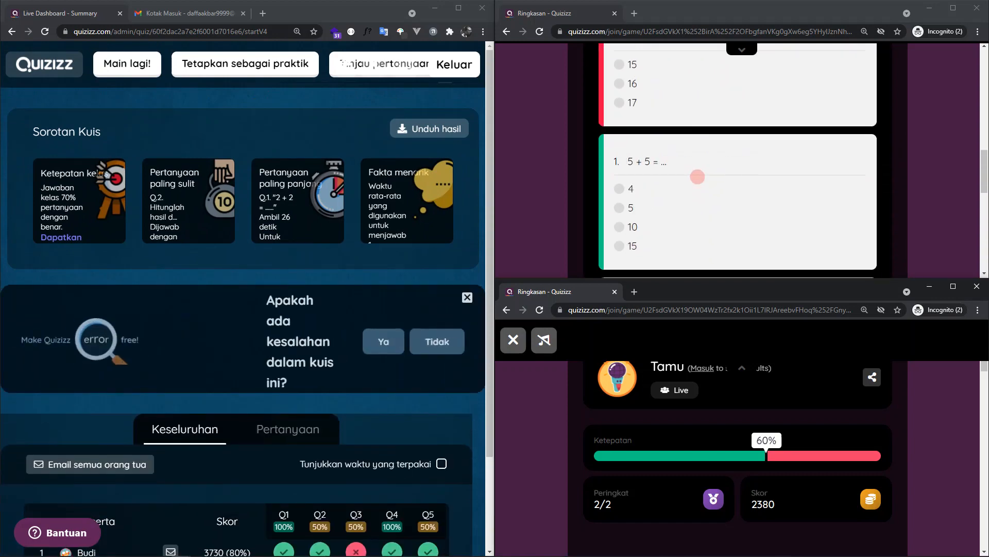
pyautogui.scroll(-2, 680, 208)
pyautogui.scroll(-2, 748, 426)
pyautogui.scroll(2, 752, 448)
pyautogui.scroll(-10, 752, 455)
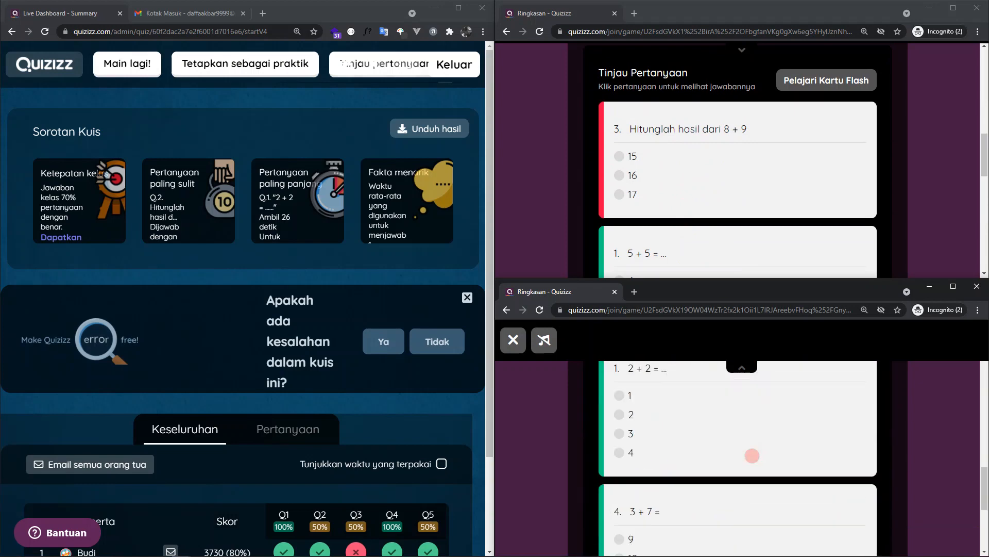
pyautogui.scroll(-2, 176, 258)
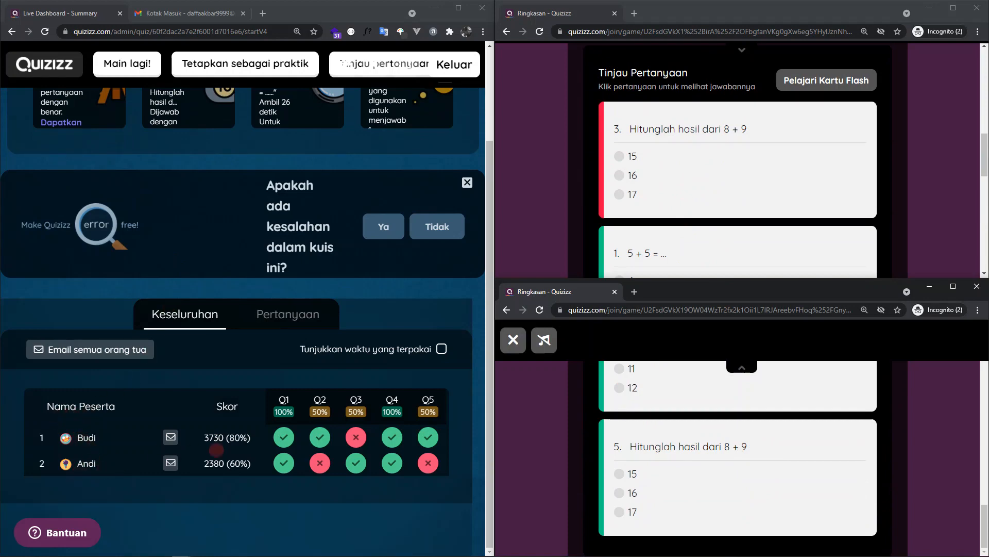
# - Download the quiz results from the host's summary dashboard and open the xlsx file in Excel
pyautogui.moveTo(274, 444)
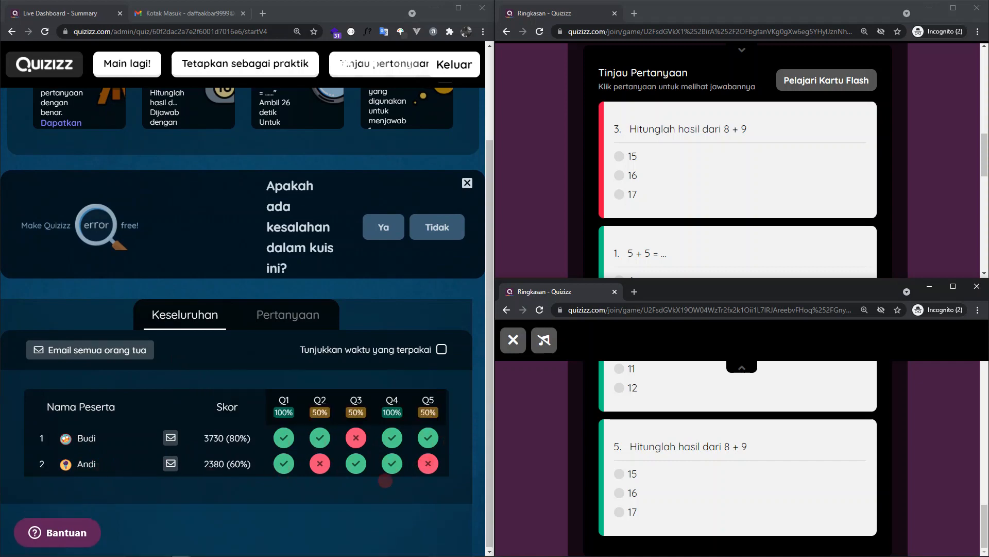
pyautogui.scroll(2, 390, 456)
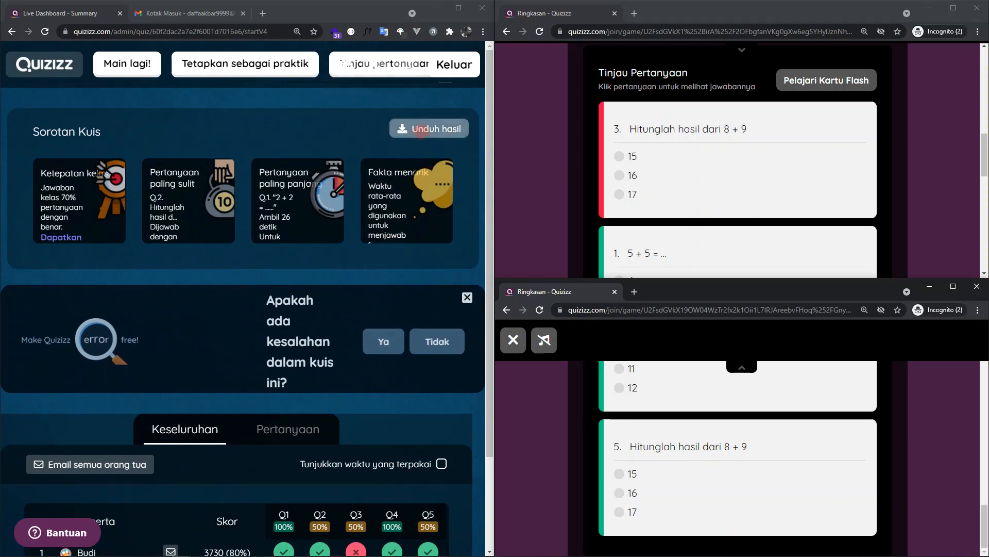
pyautogui.click(421, 130)
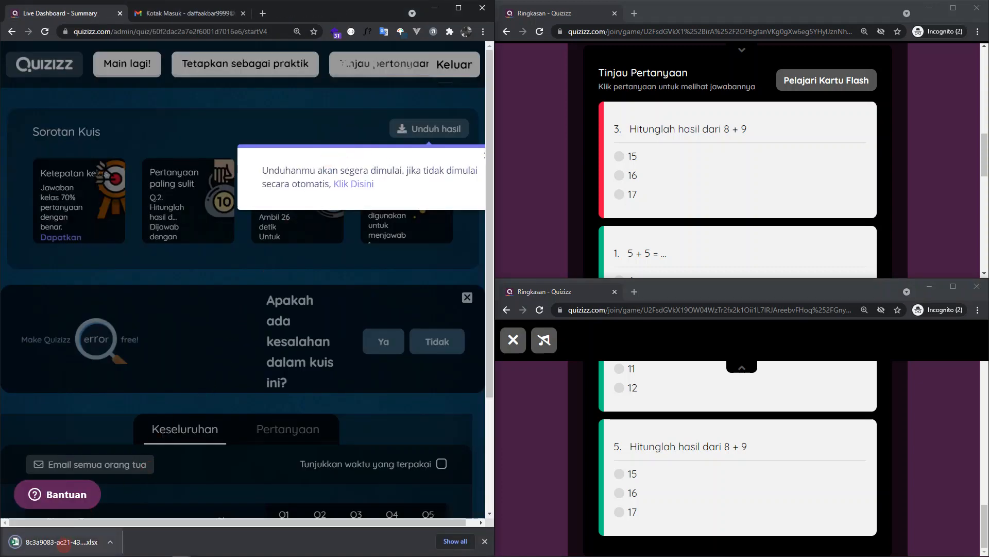
pyautogui.click(62, 542)
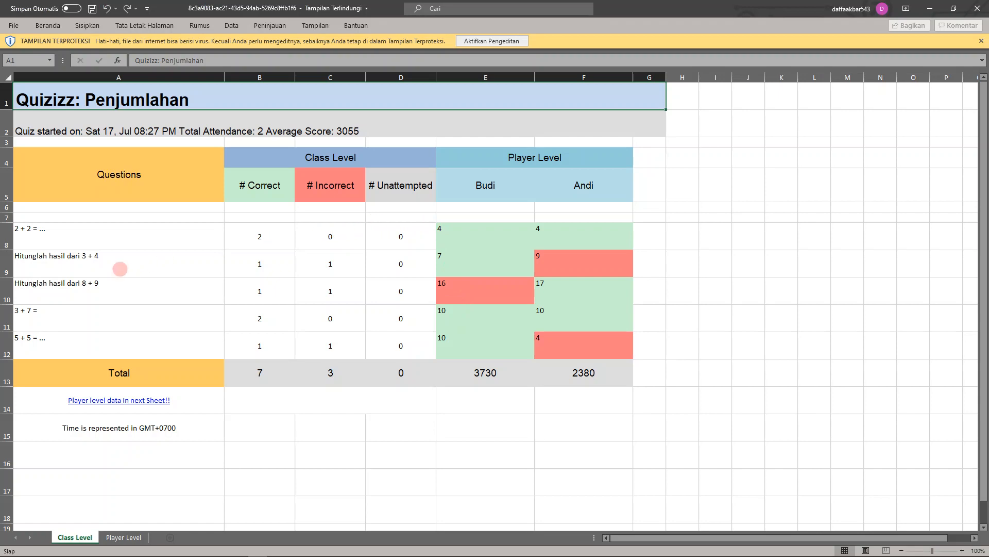
# - Examine the questions, the answers per participant and the total scores on the Class Level sheet
pyautogui.moveTo(64, 231); pyautogui.dragTo(84, 333)
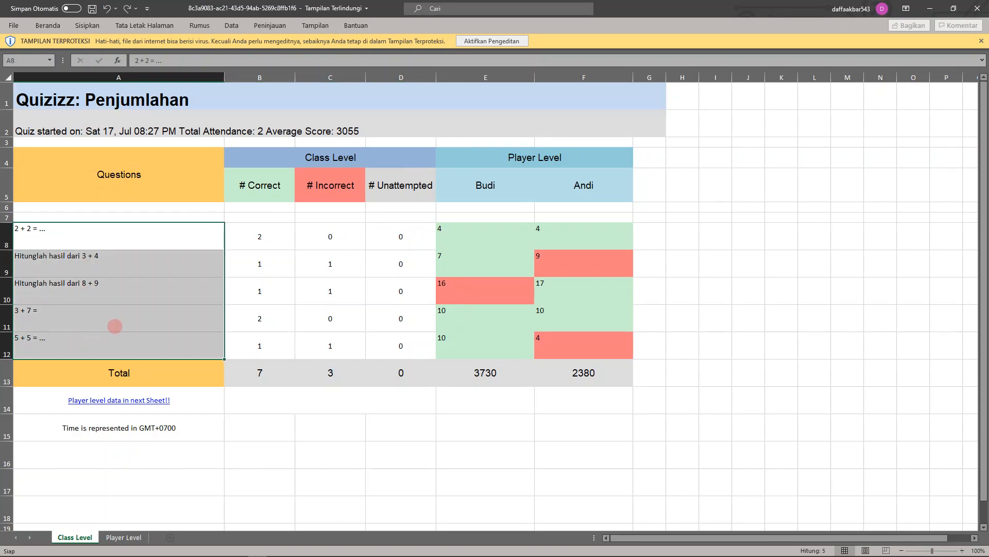
pyautogui.click(480, 229)
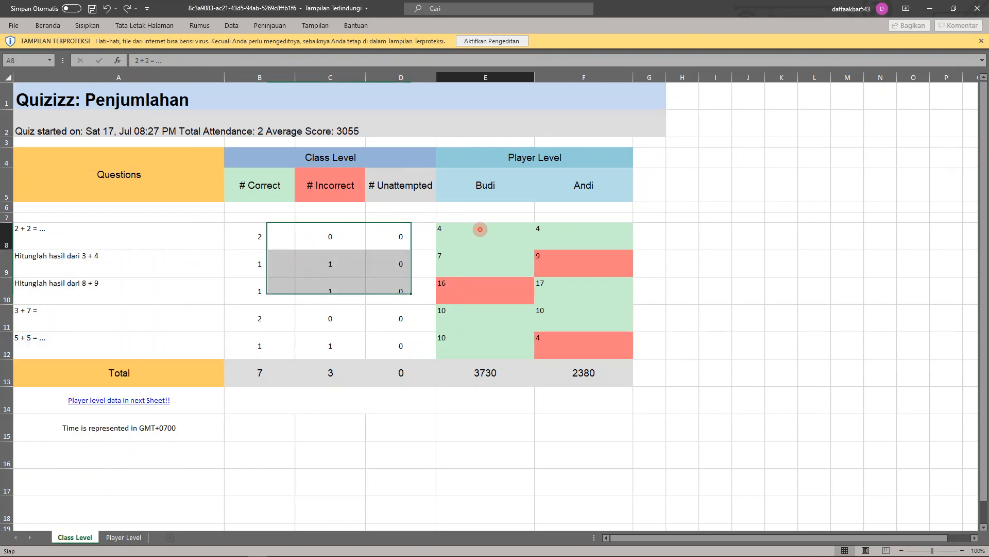
pyautogui.click(496, 193)
pyautogui.click(569, 189)
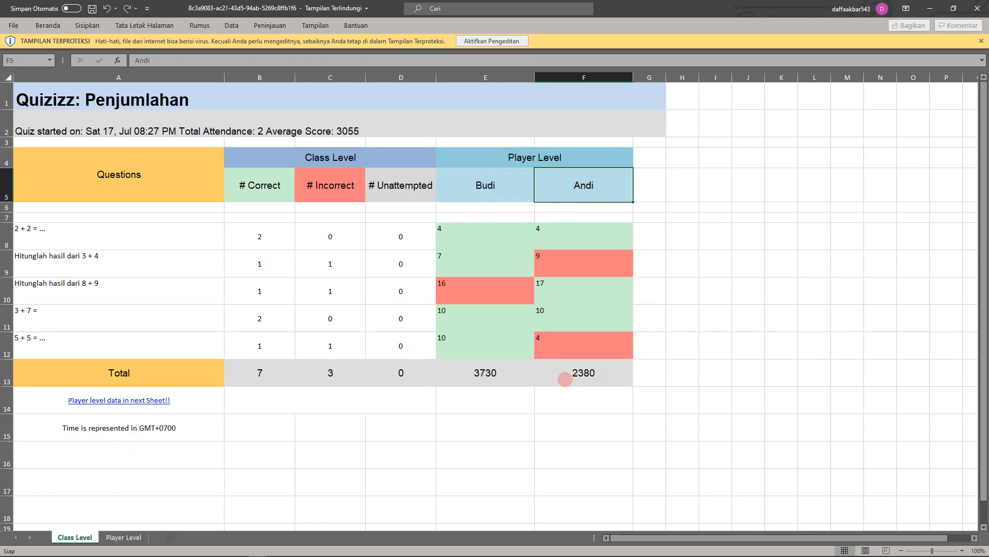
pyautogui.click(488, 376)
pyautogui.click(606, 376)
pyautogui.click(505, 381)
pyautogui.click(555, 378)
pyautogui.click(518, 378)
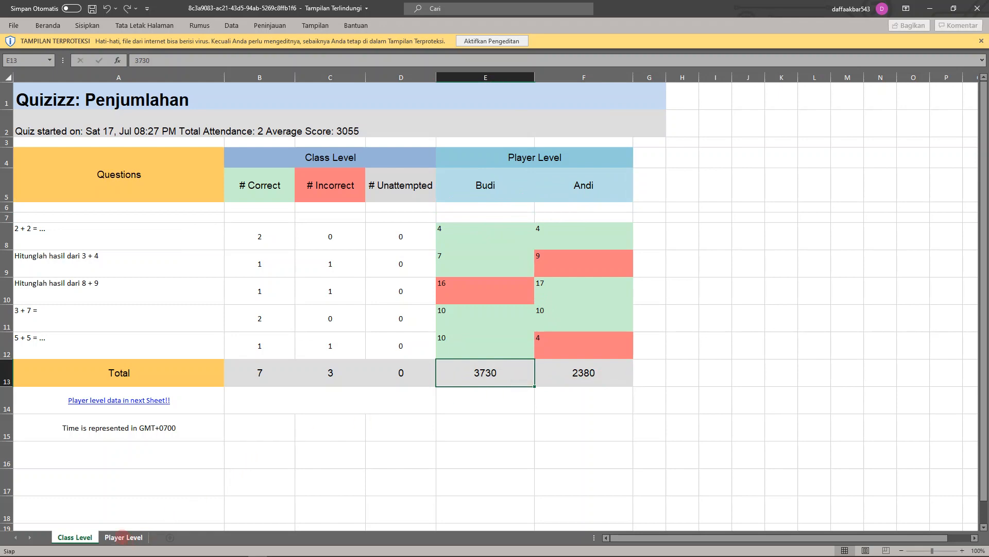
# - Examine the players' names, scores and accuracy on the Player Level sheet
pyautogui.click(114, 537)
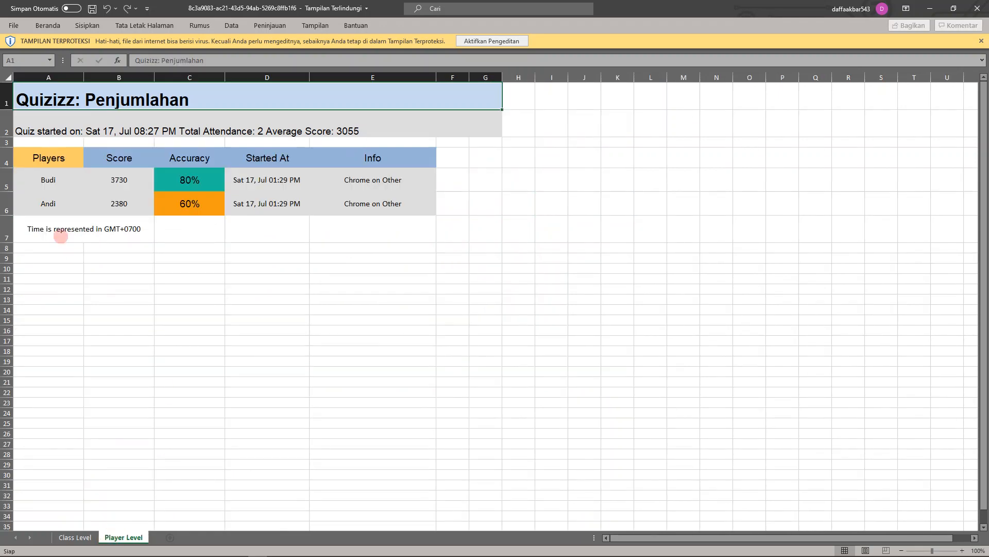
pyautogui.moveTo(48, 179); pyautogui.dragTo(45, 194)
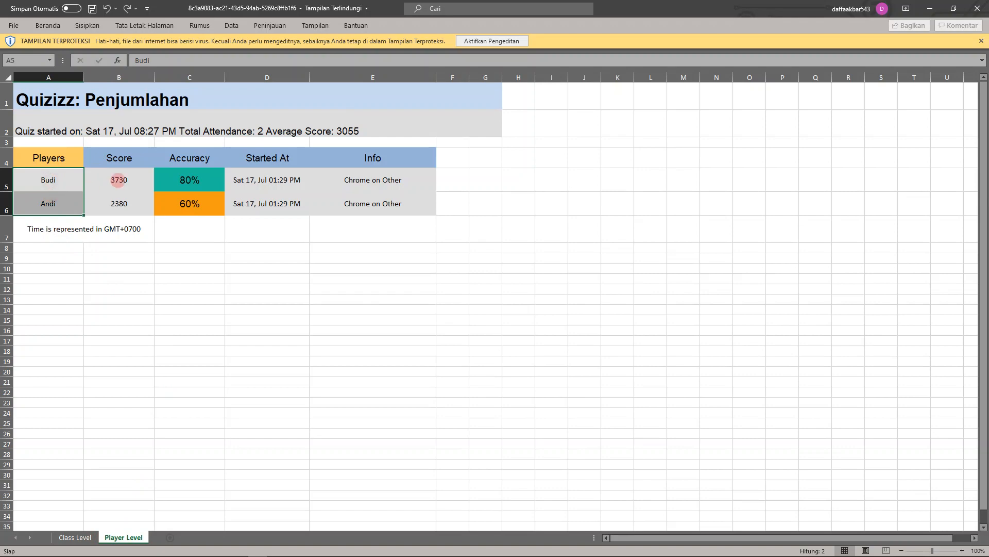
pyautogui.moveTo(114, 182); pyautogui.dragTo(141, 197)
pyautogui.click(193, 173)
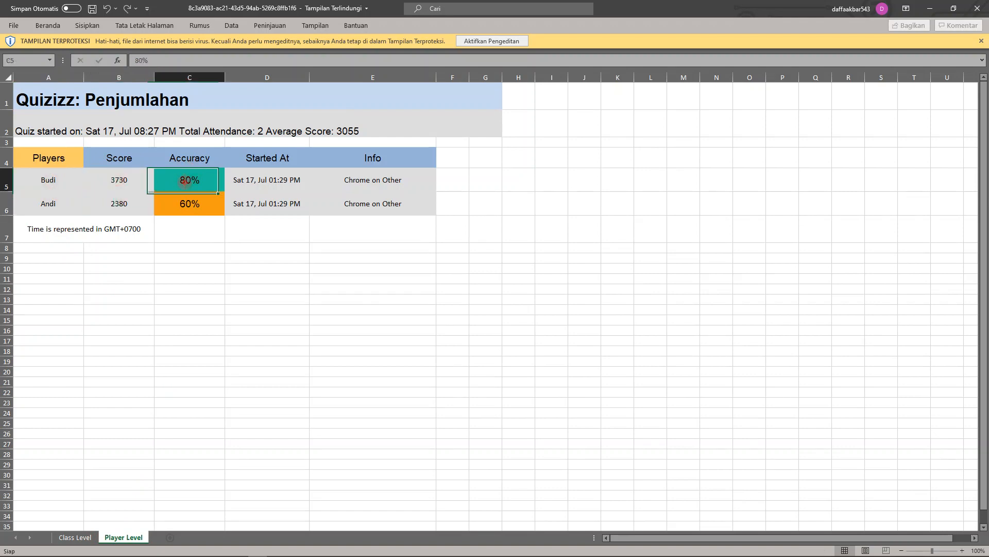
# - Close the results workbook and go from the host's summary dashboard back to the Quizizz quiz library
pyautogui.click(187, 210)
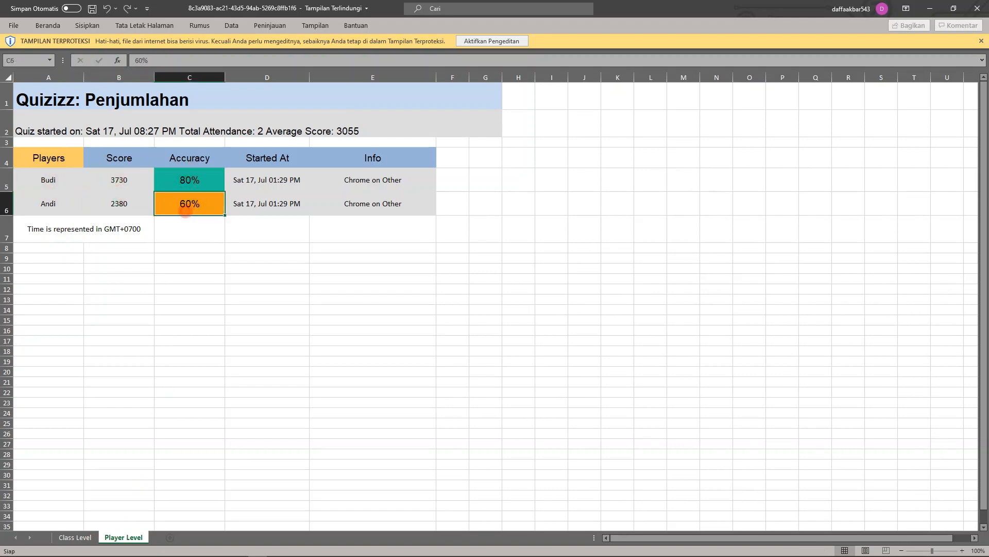
pyautogui.click(977, 8)
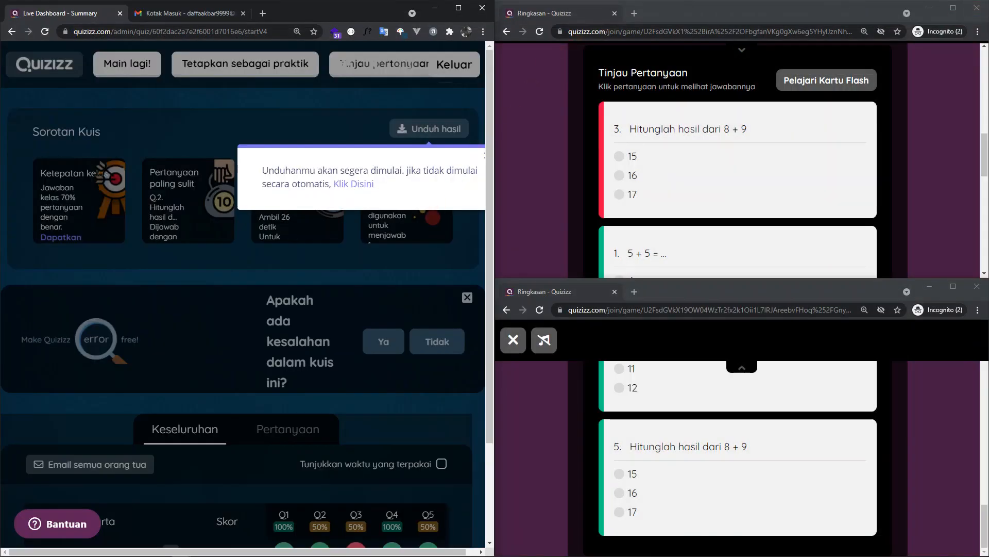
pyautogui.click(208, 107)
pyautogui.click(50, 71)
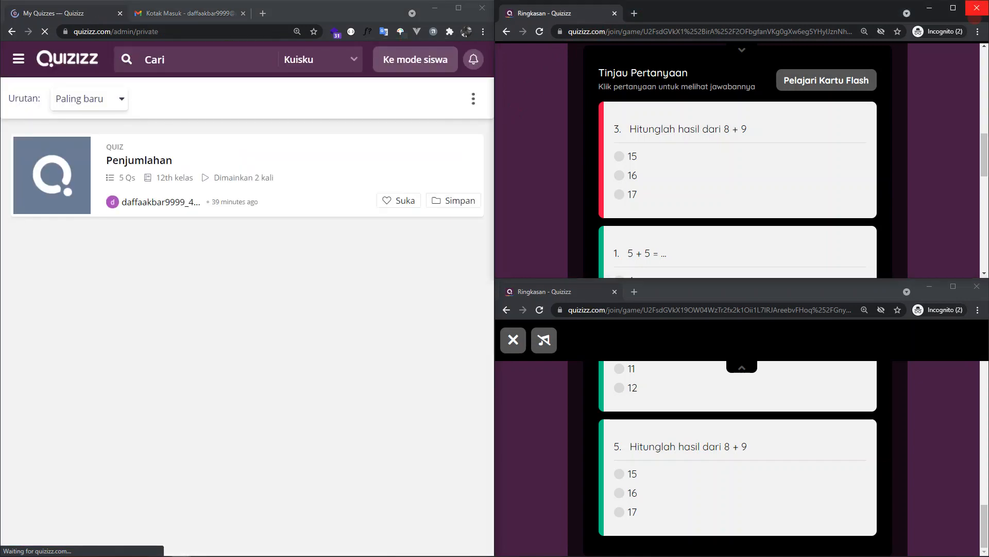
# - Close both test participants' browser windows and maximize the host's browser window
pyautogui.click(976, 8)
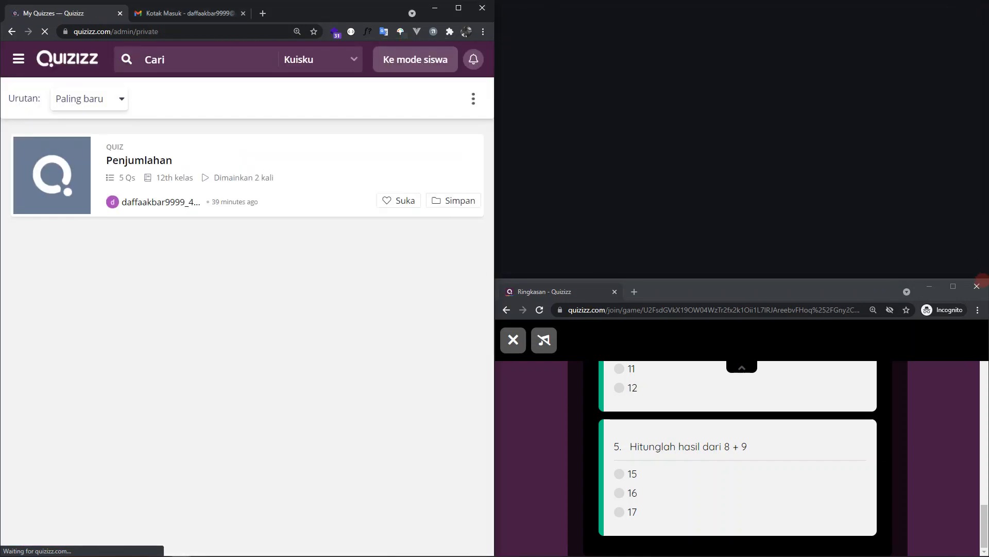
pyautogui.click(977, 286)
pyautogui.click(459, 9)
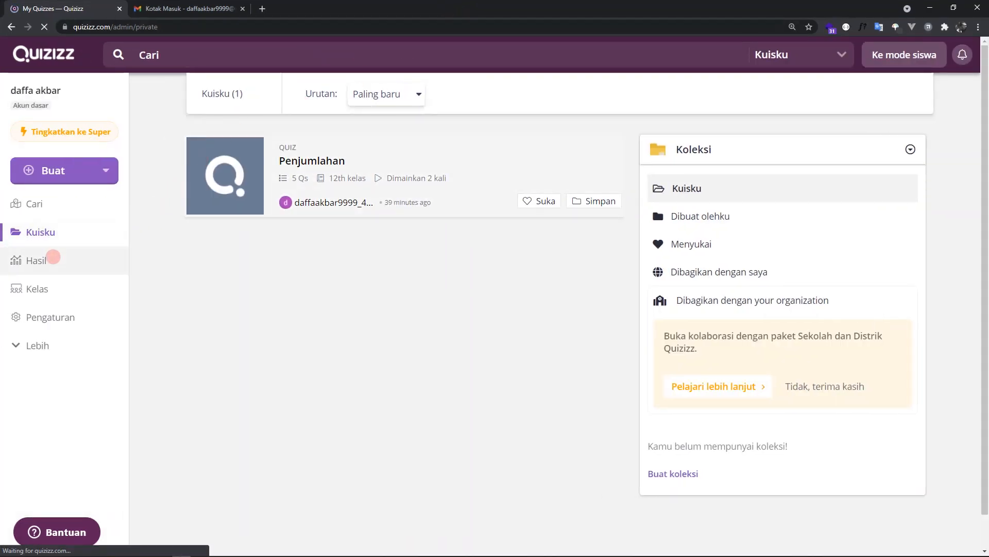
# - Open the report of the most recent Penjumlahan live session and view each participant's results
pyautogui.click(53, 257)
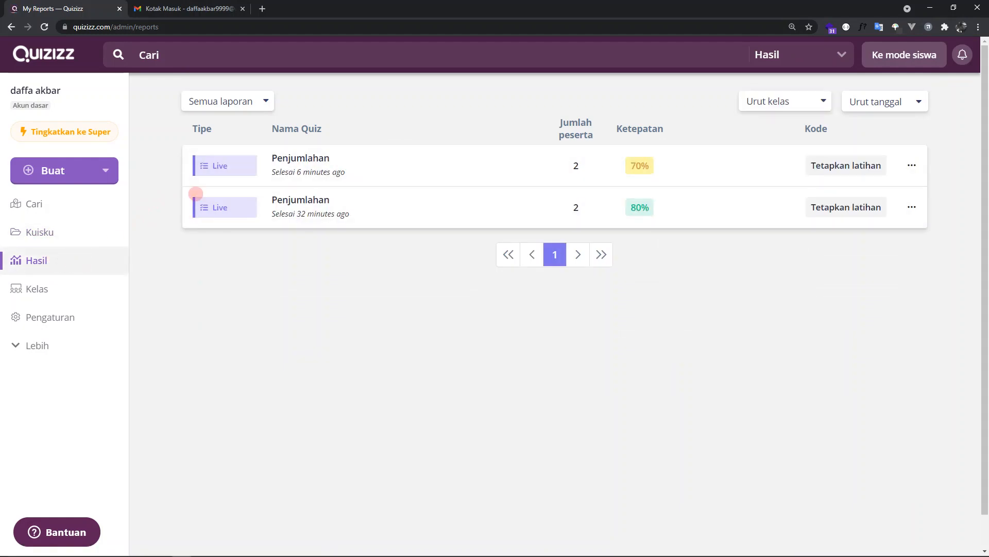
pyautogui.click(395, 160)
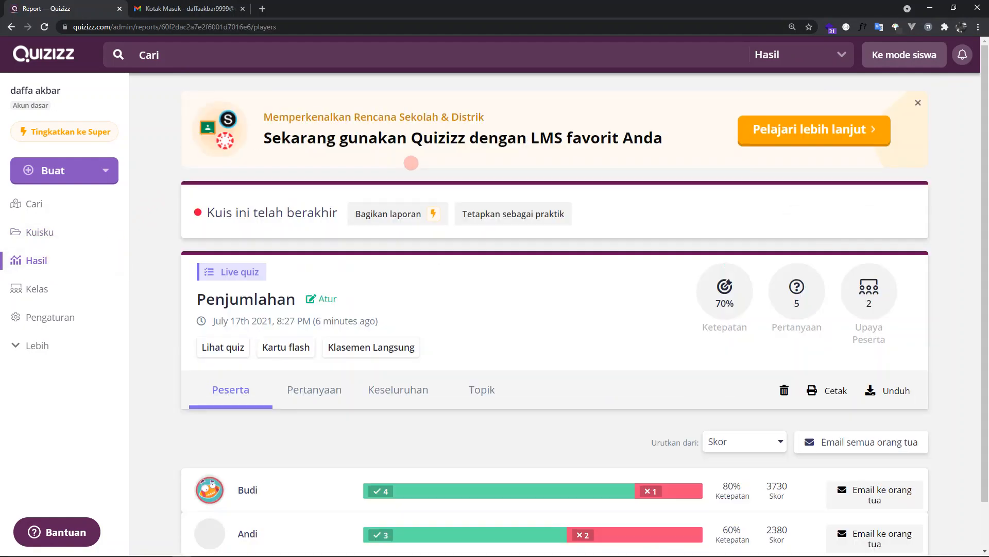
pyautogui.scroll(-1, 392, 286)
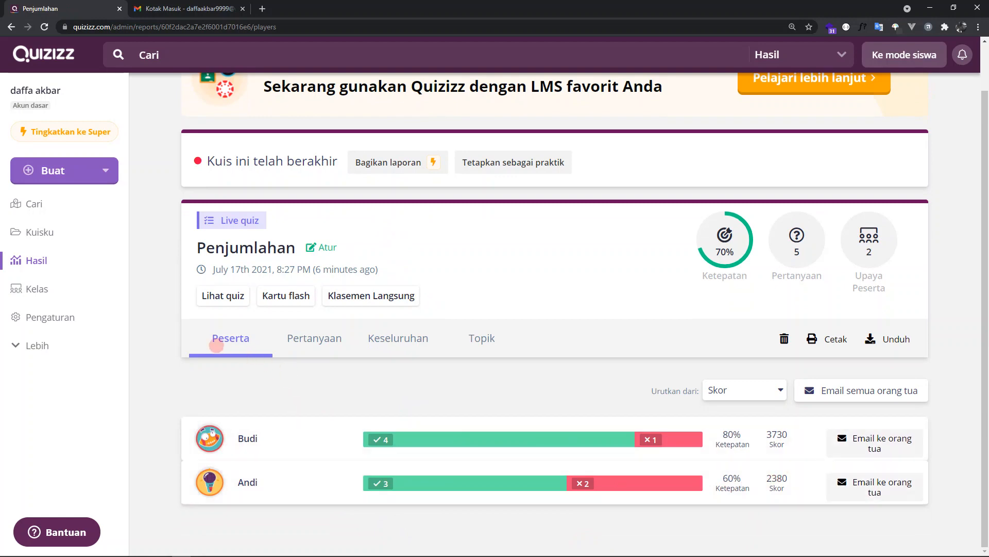
# - Examine the report's Pertanyaan view for how the participants' answers are distributed over the options of each question
pyautogui.click(312, 343)
pyautogui.scroll(-3, 325, 371)
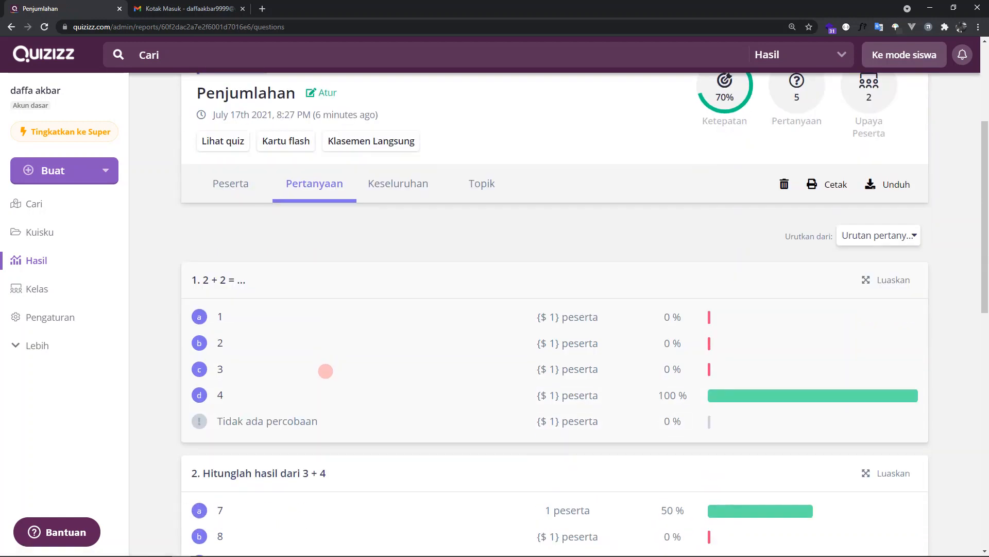
pyautogui.scroll(-4, 328, 373)
pyautogui.scroll(2, 652, 311)
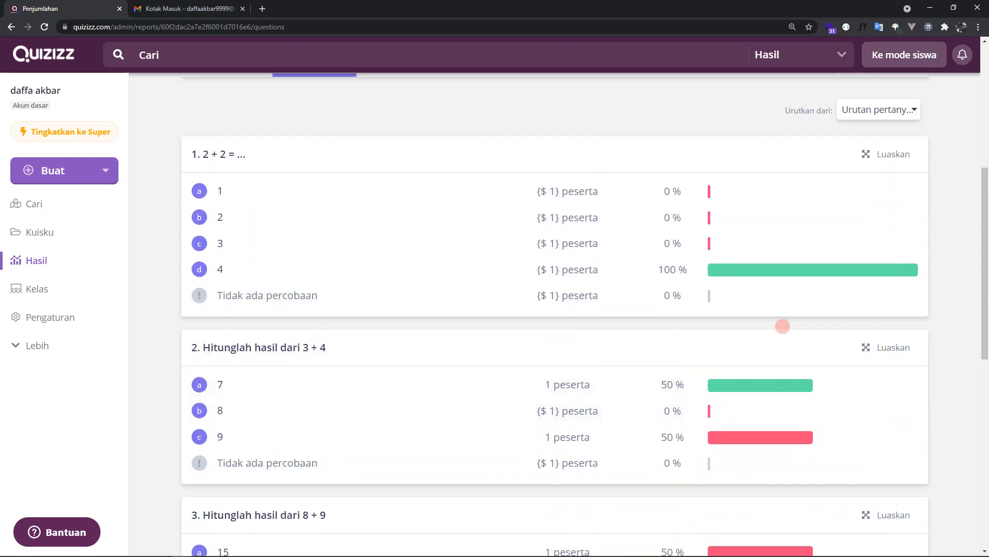
pyautogui.scroll(-2, 737, 329)
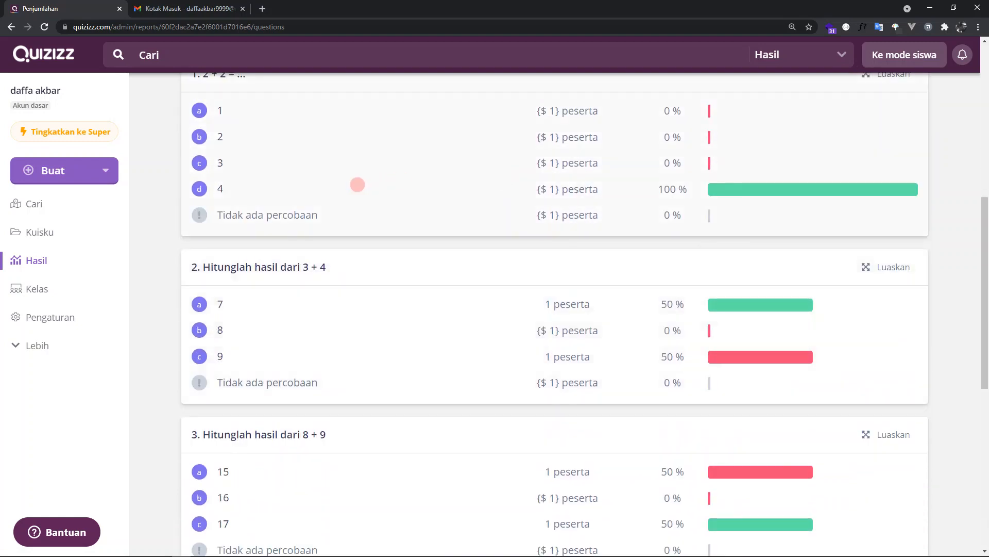
pyautogui.scroll(-6, 718, 210)
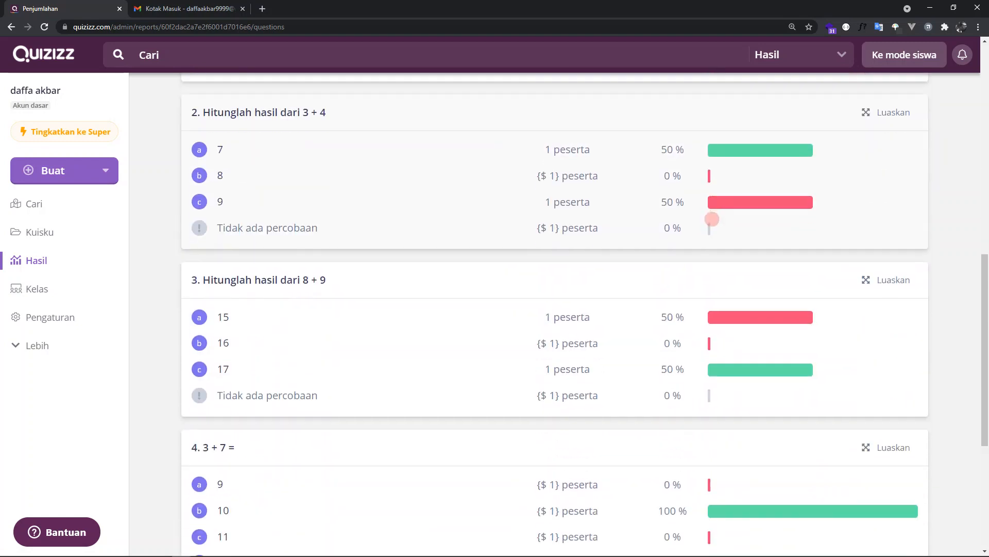
pyautogui.scroll(9, 711, 223)
pyautogui.scroll(-10, 713, 323)
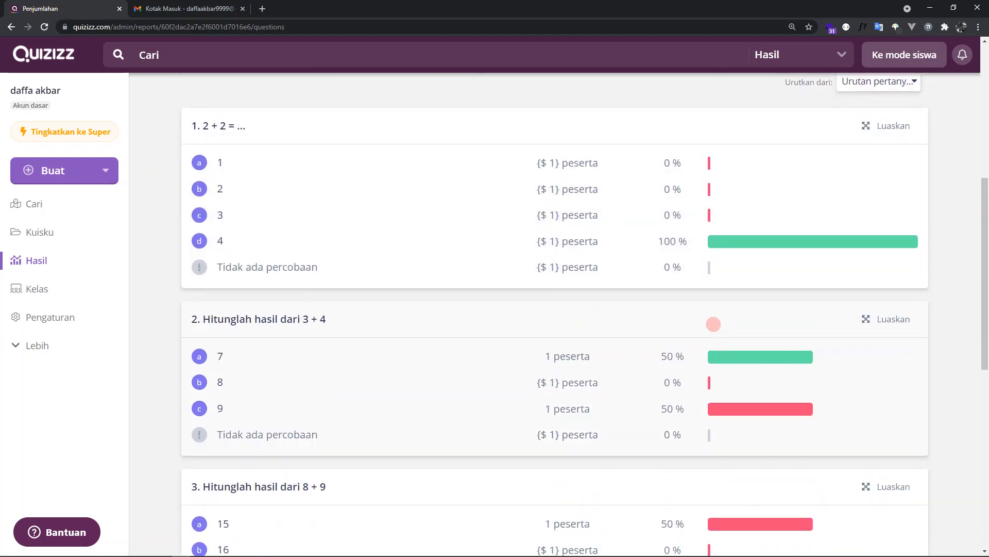
pyautogui.scroll(4, 714, 325)
pyautogui.scroll(10, 714, 325)
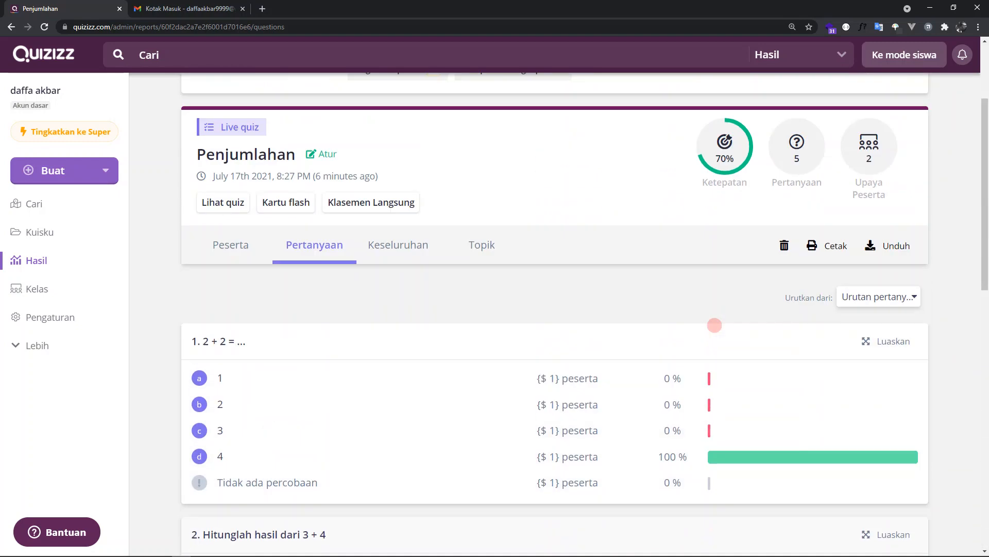
# - Examine the Keseluruhan view for each participant's score and correct or wrong answers per question
pyautogui.click(395, 401)
pyautogui.scroll(-1, 397, 401)
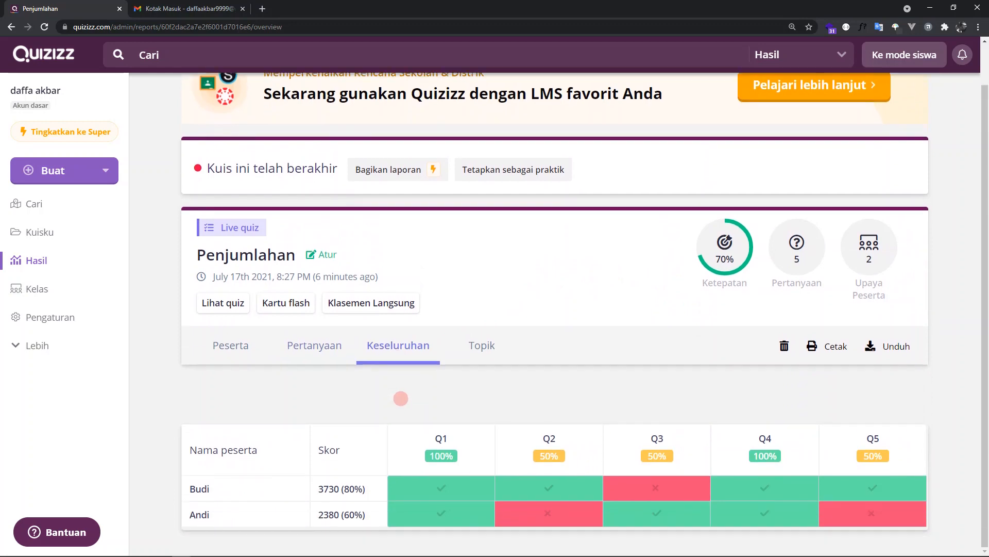
pyautogui.moveTo(433, 477)
# - Look through the report's Topik, Keseluruhan and Pertanyaan views again and return to the Peserta view
pyautogui.click(482, 354)
pyautogui.click(418, 353)
pyautogui.click(329, 351)
pyautogui.click(254, 352)
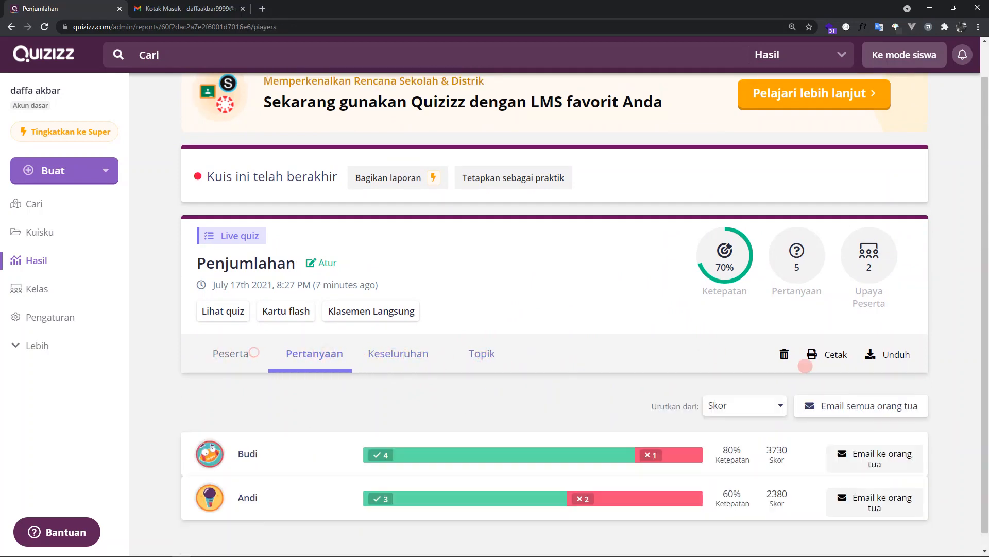